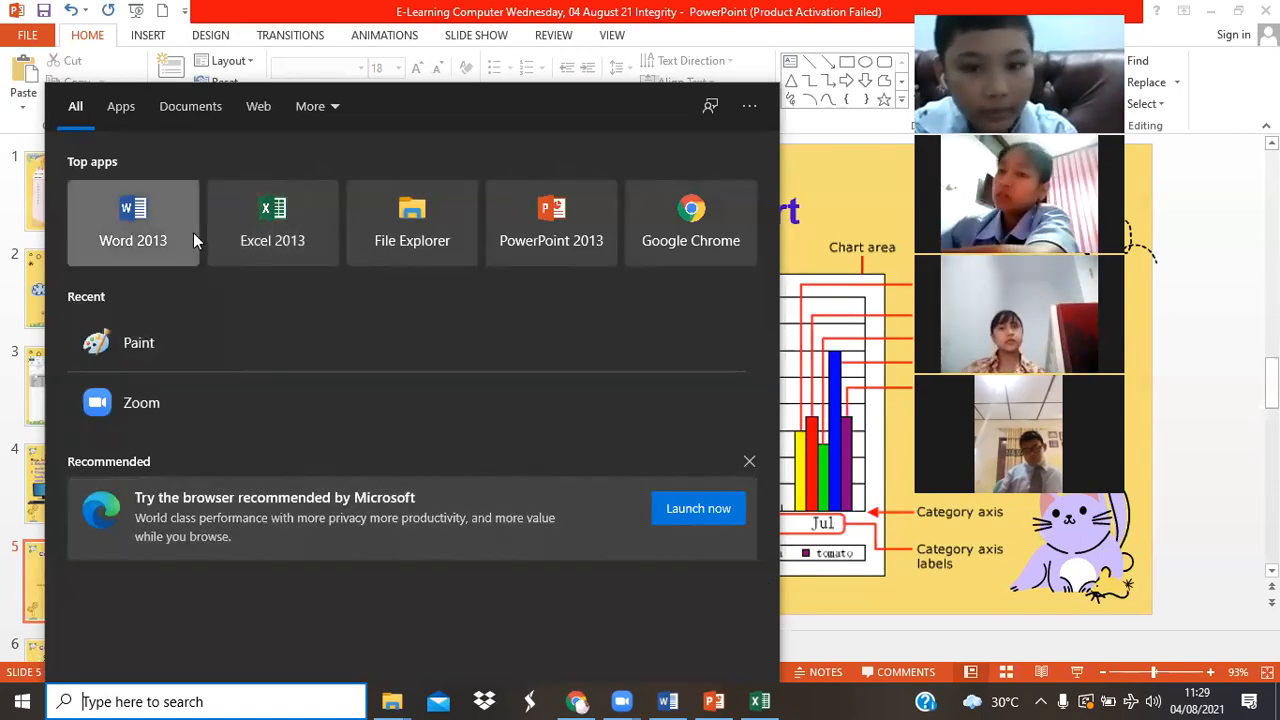
Switch to the Excel workbook and examine the subject and score table in A1:E5 of Sheet1 (2)
left_click(759, 701)
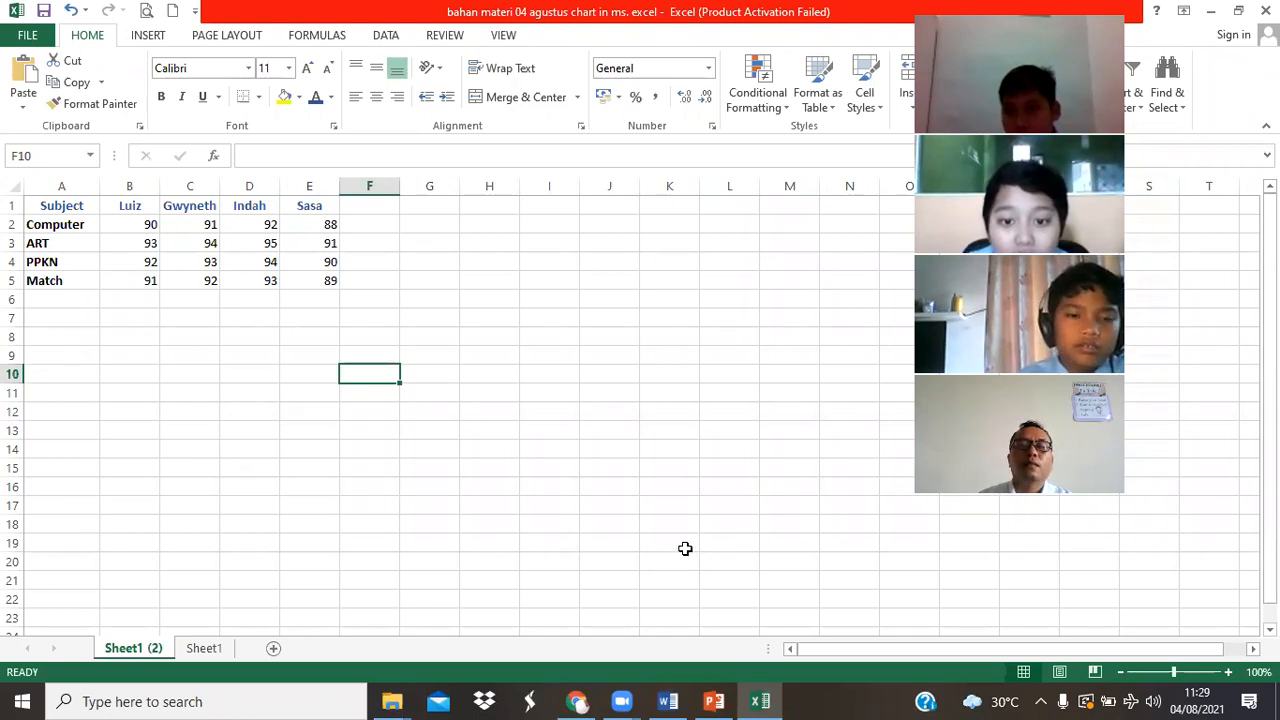
left_click(240, 296)
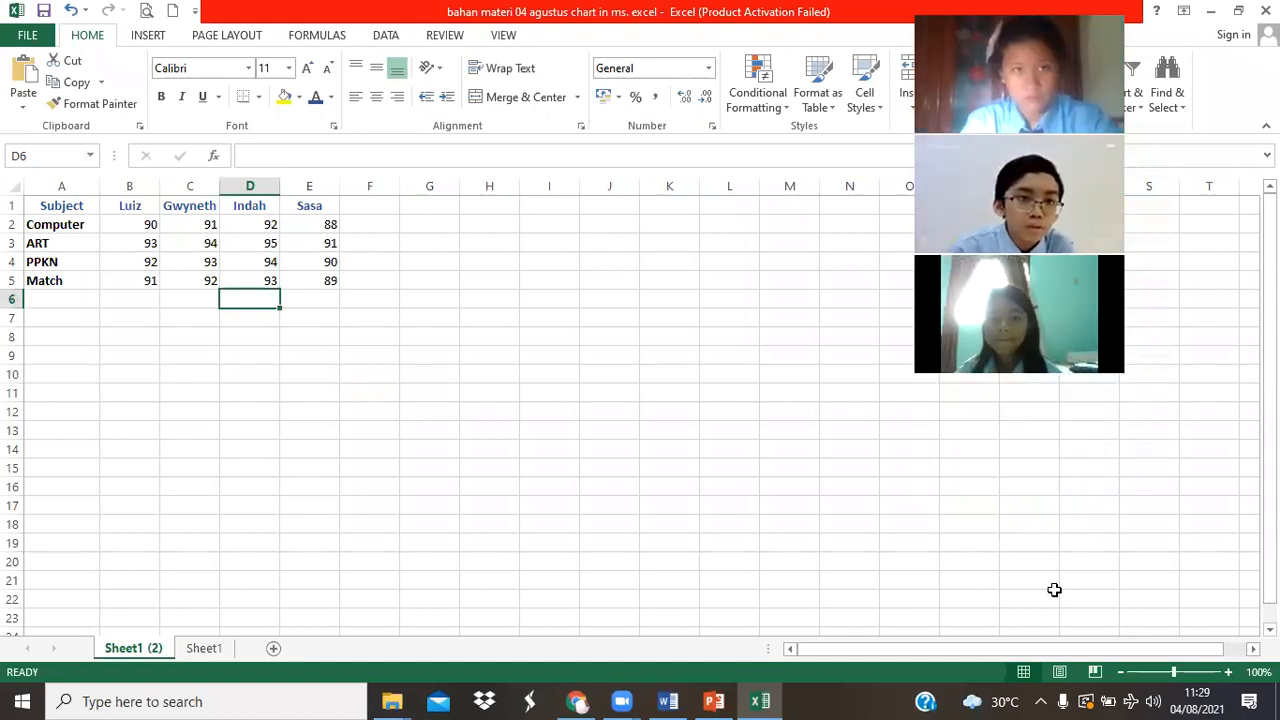
left_click_drag(63, 206, 319, 284)
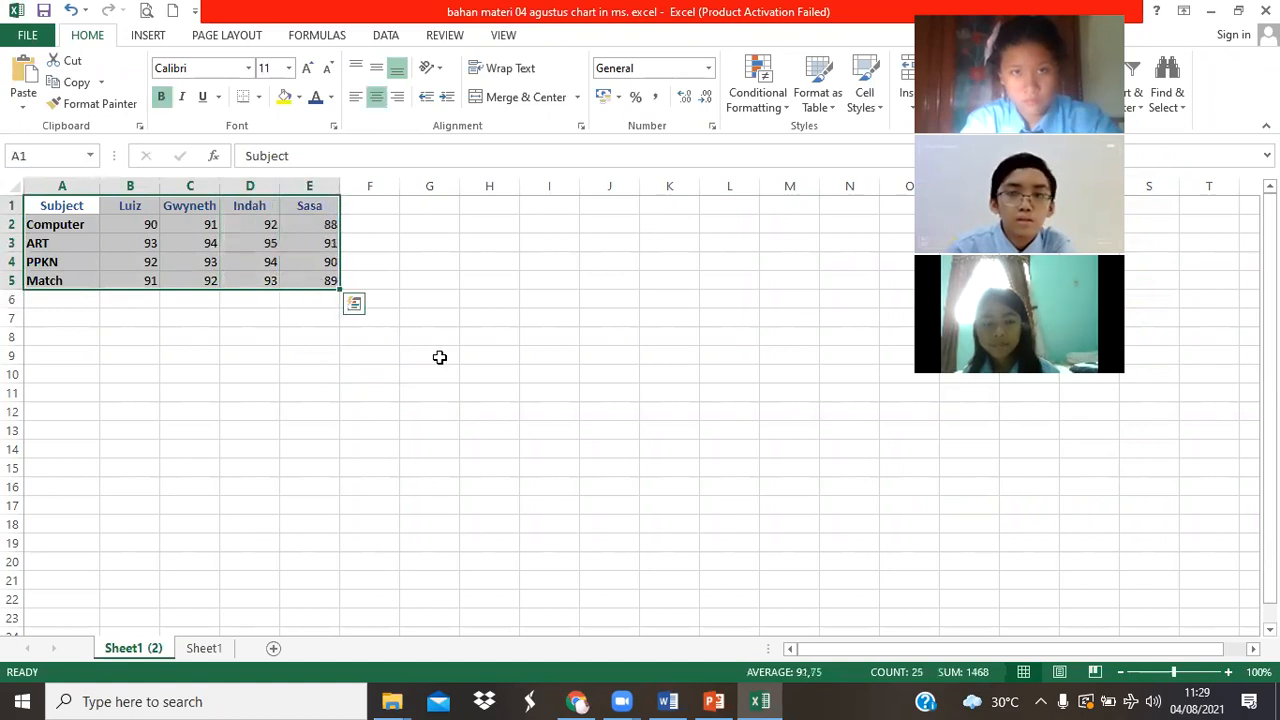
left_click(436, 356)
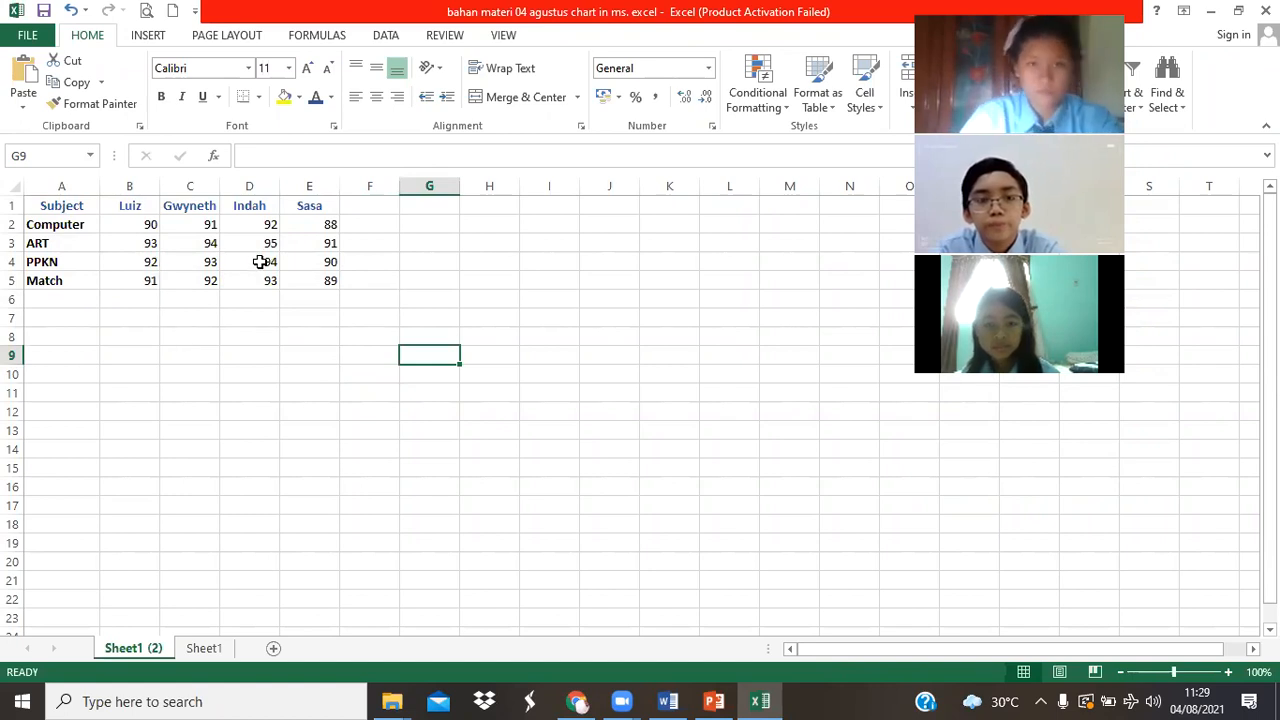
left_click(132, 207)
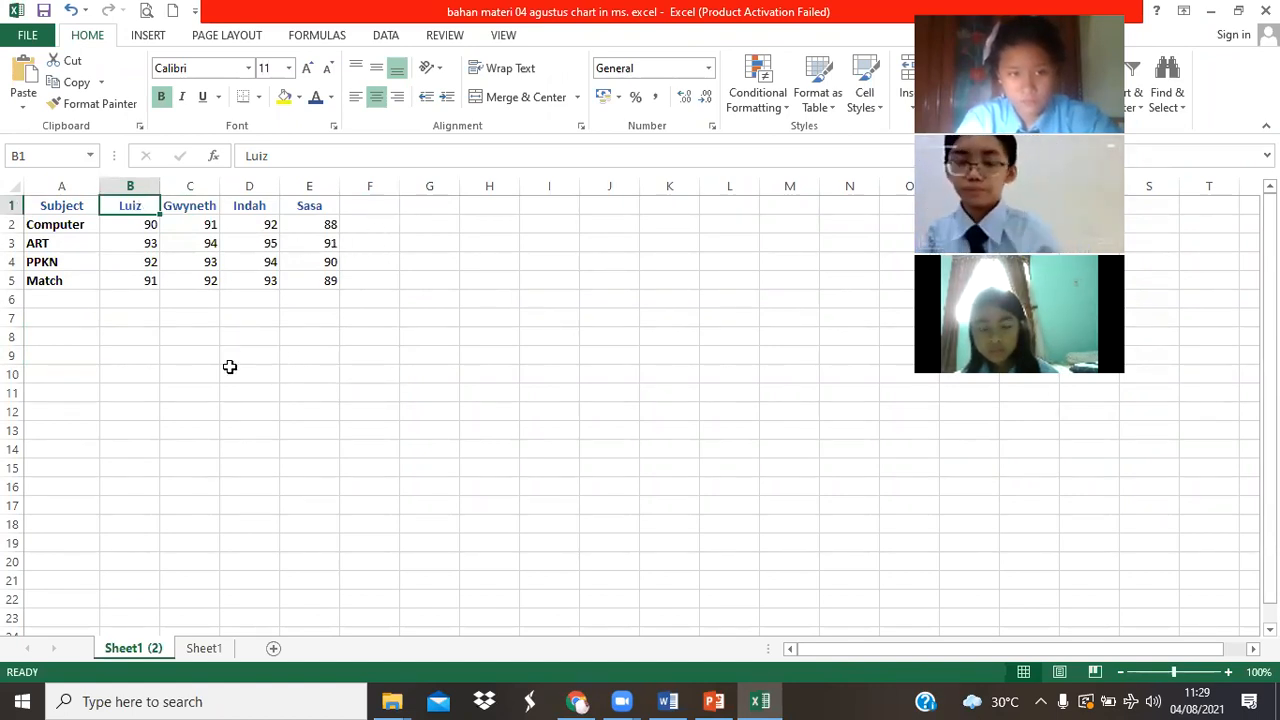
key("Right")
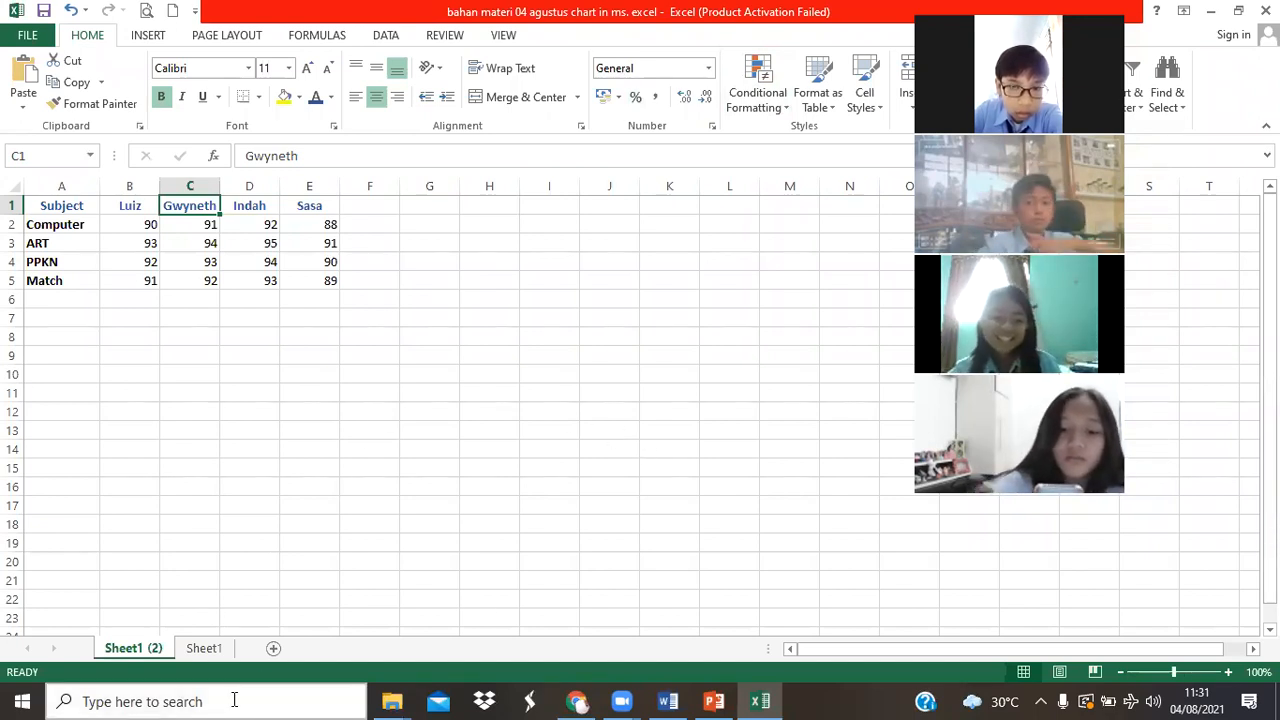
left_click(246, 374)
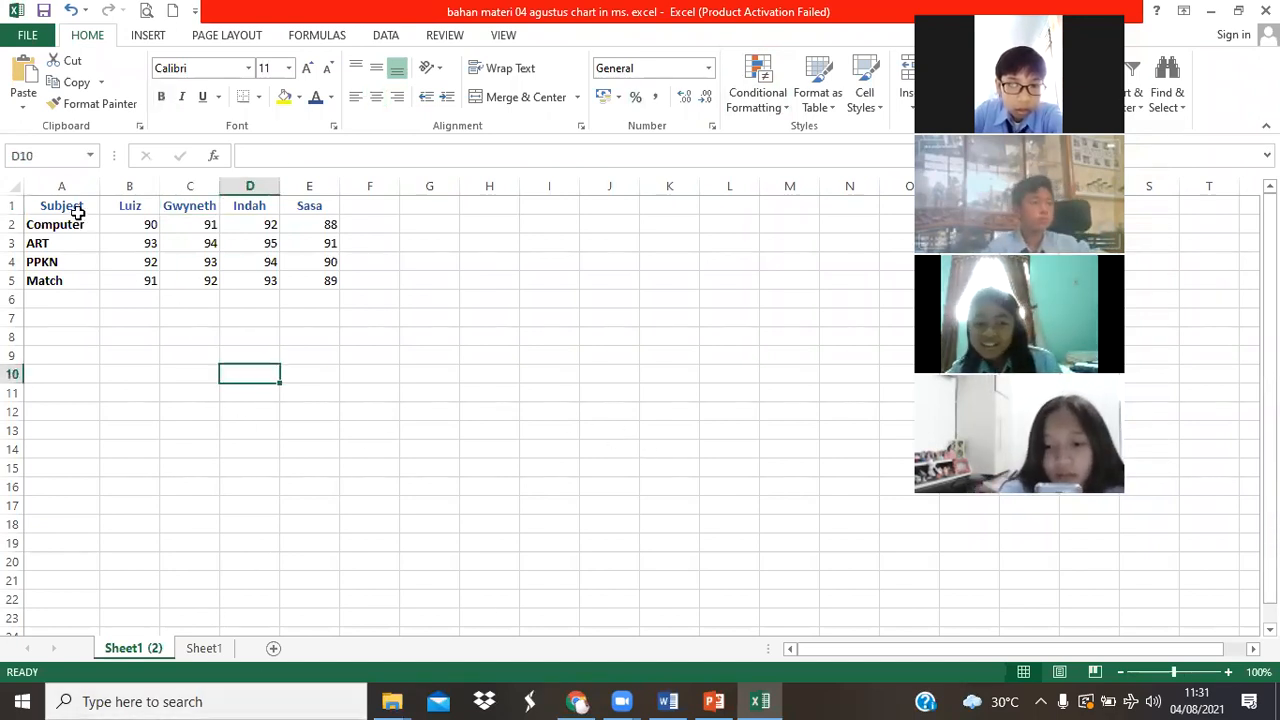
left_click(77, 213)
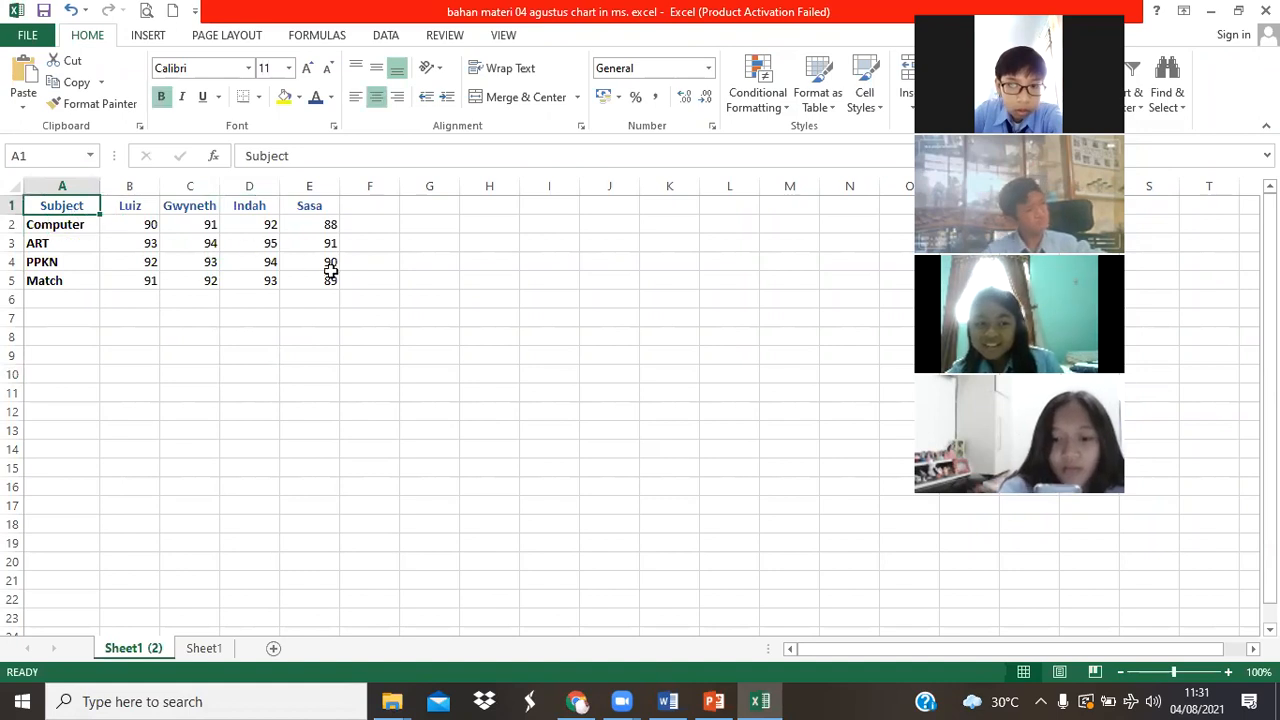
left_click(424, 247)
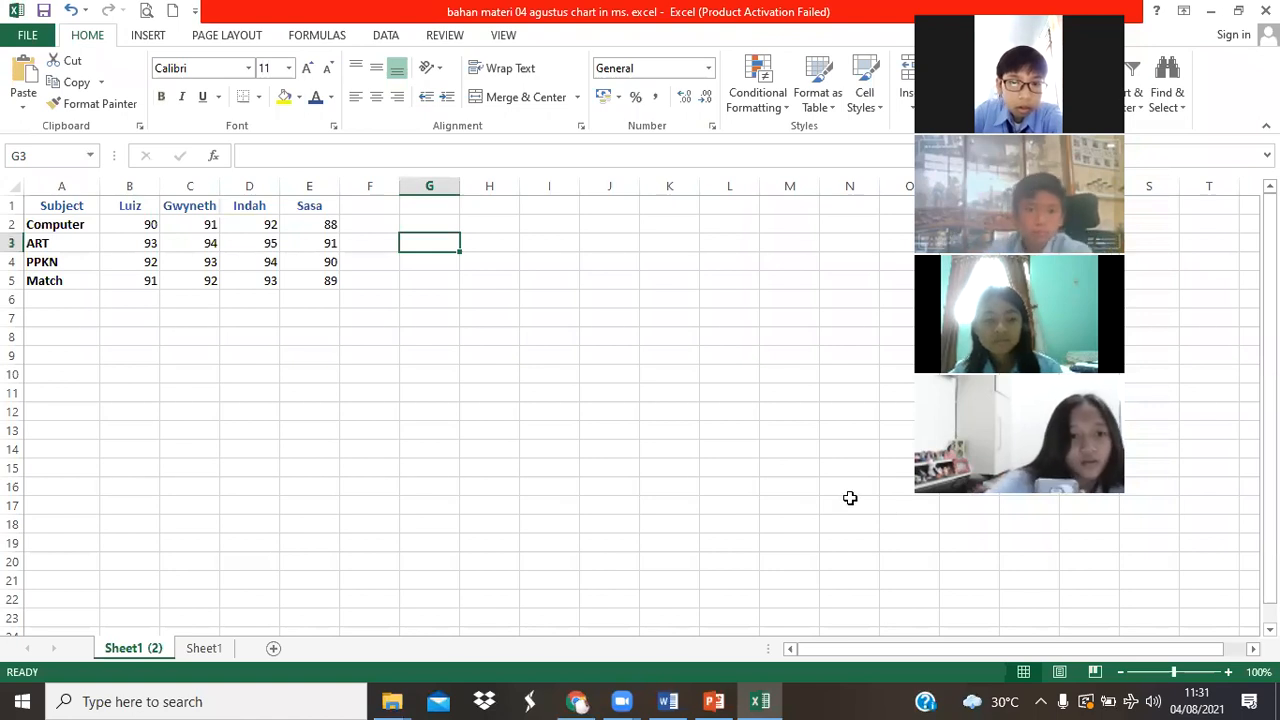
left_click_drag(55, 205, 340, 286)
left_click(549, 391)
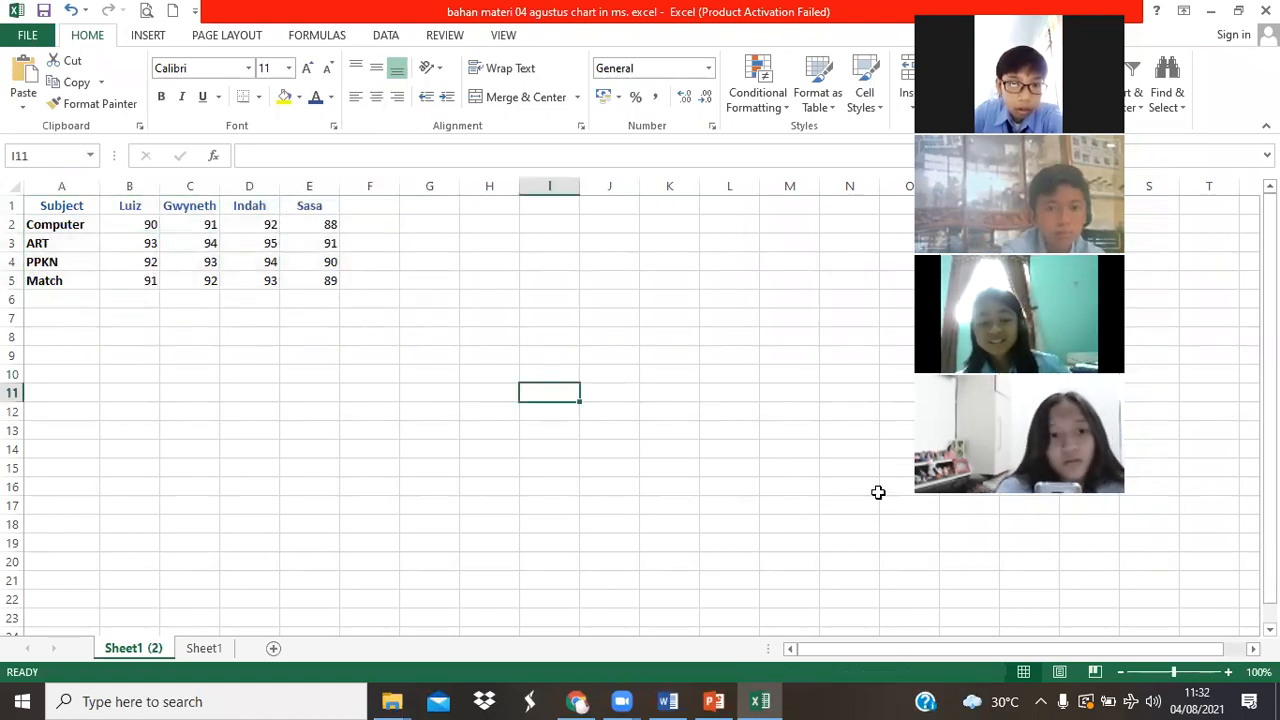
Enlarge the worksheet view to 190%
left_click(1230, 672)
left_click(1230, 672)
left_click(1230, 672)
left_click(1230, 672)
left_click(1230, 672)
left_click(1230, 672)
left_click(1230, 672)
left_click(1230, 672)
left_click(1230, 672)
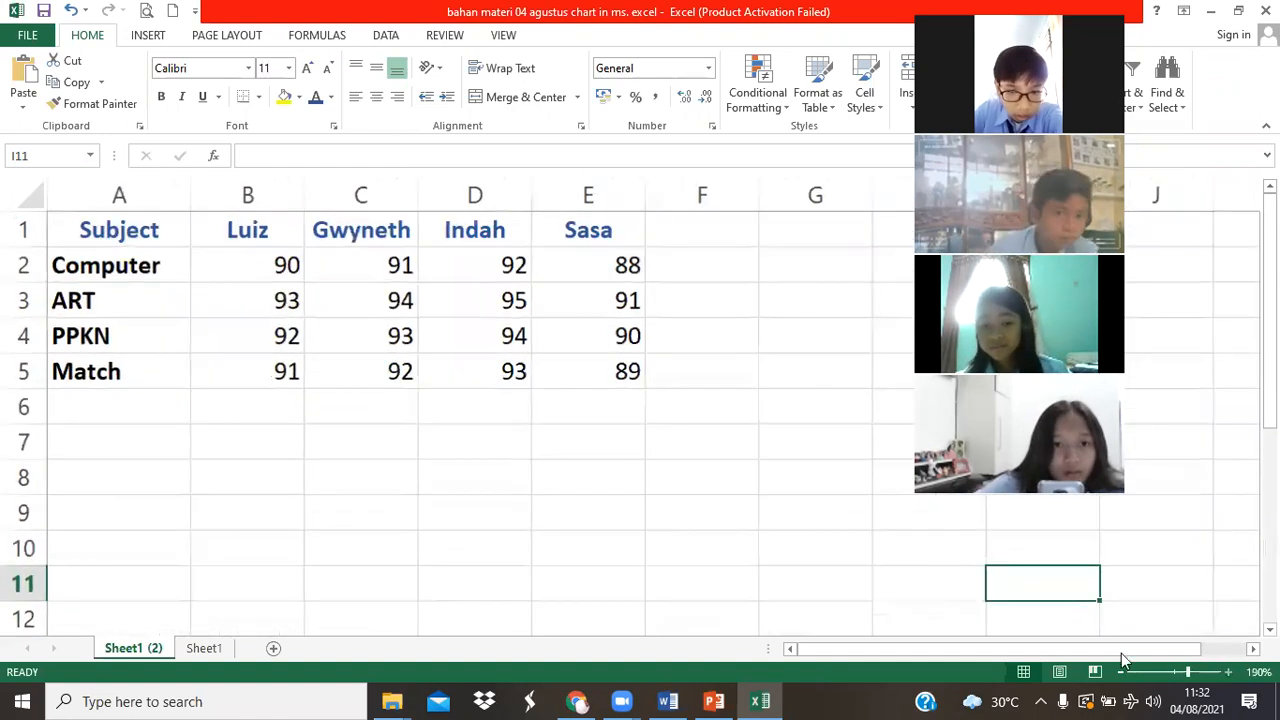
Re-enter the heading "Subject" in cell A1
left_click(291, 474)
left_click(106, 229)
left_click(144, 195)
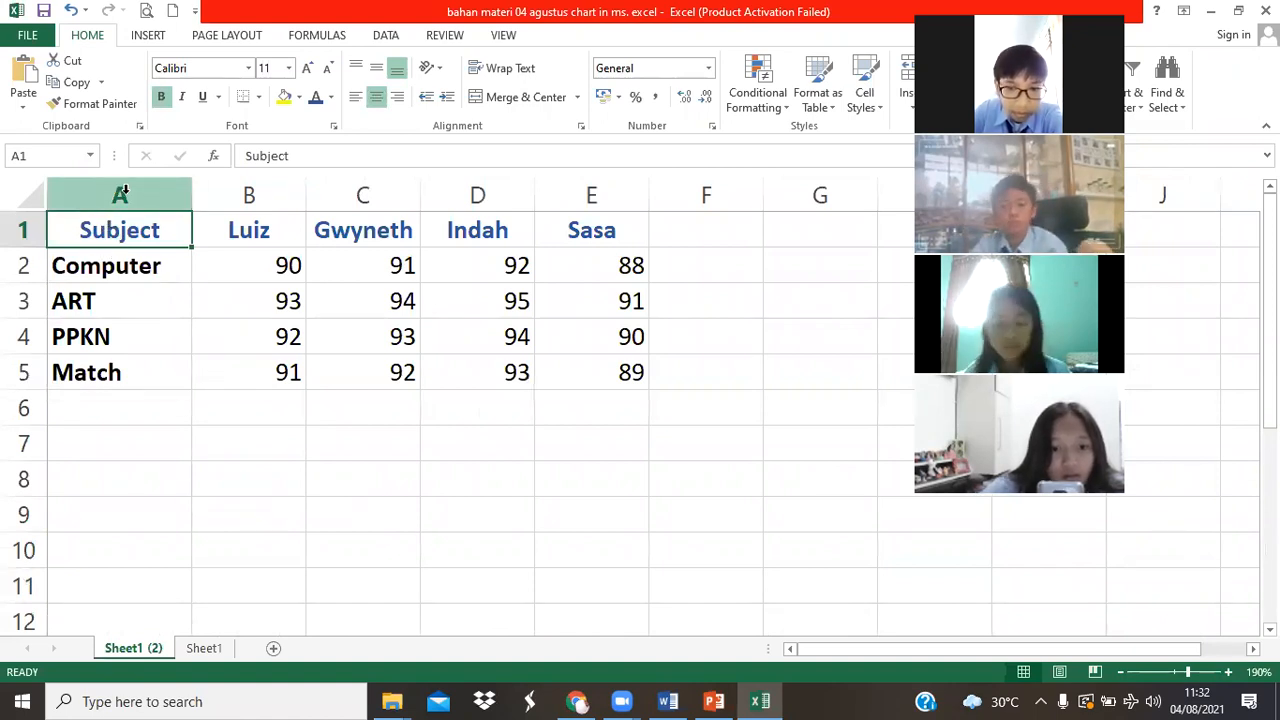
left_click(27, 230)
left_click(100, 232)
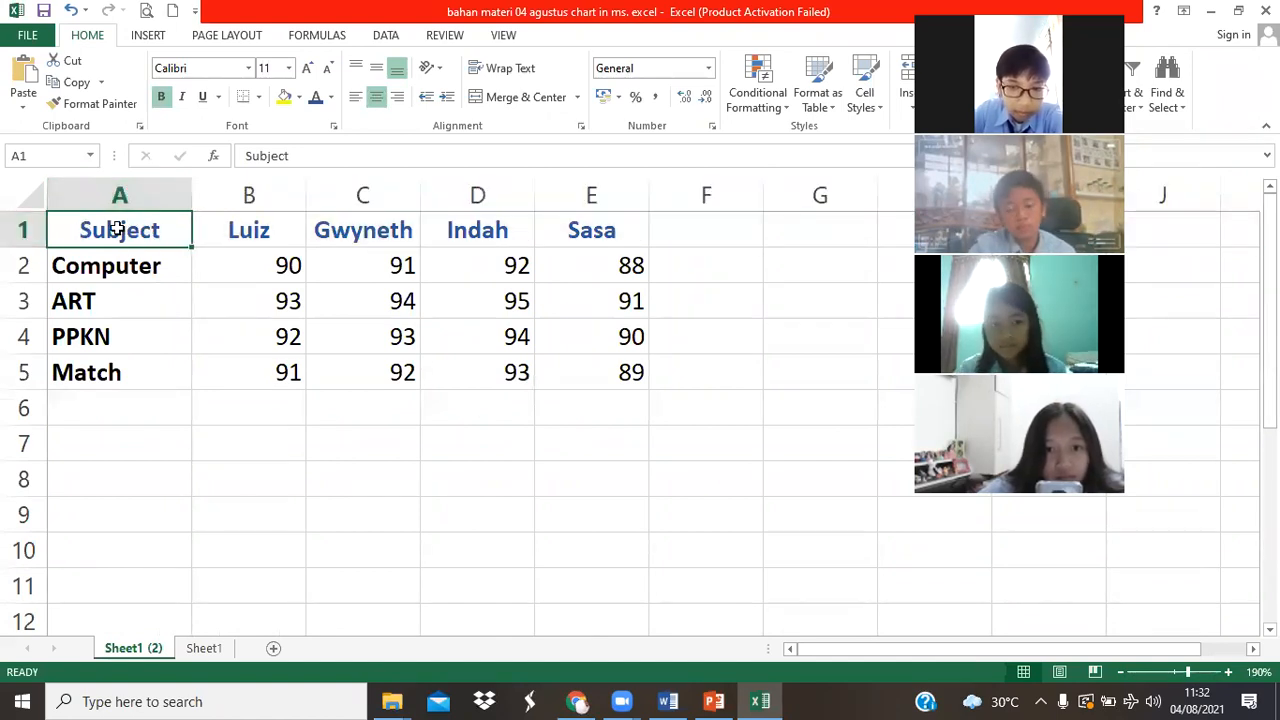
type("Sub")
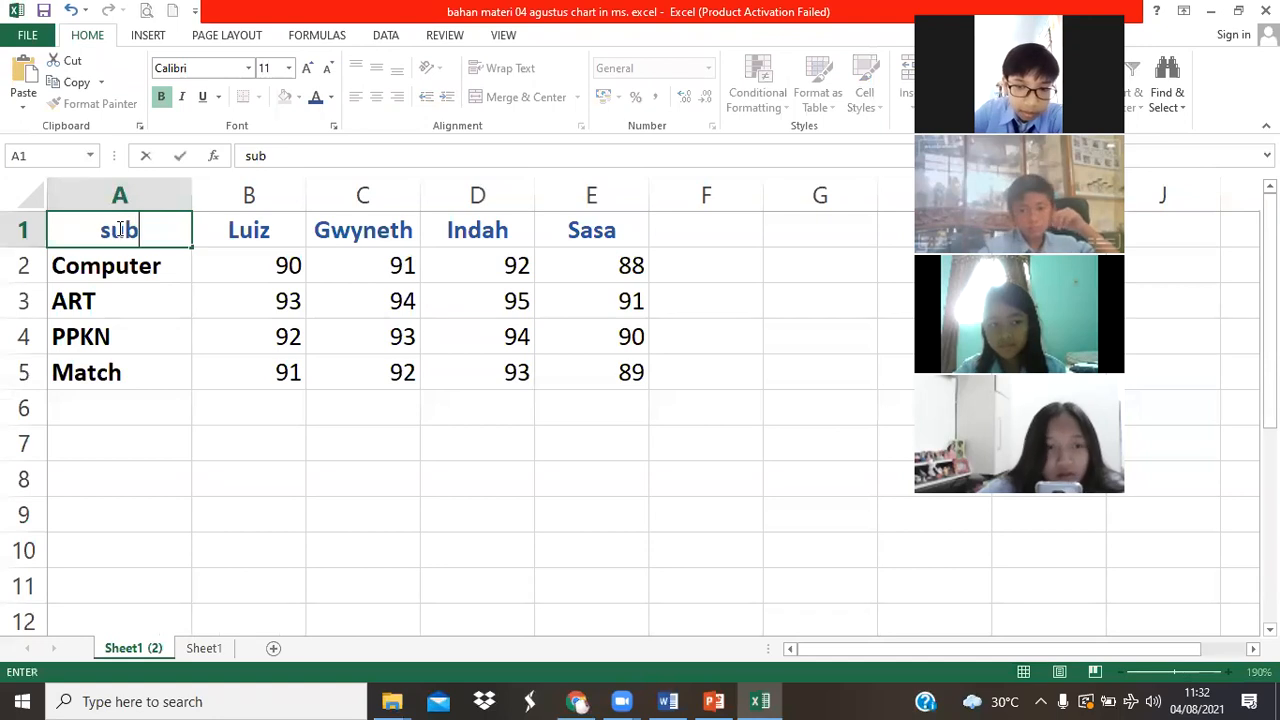
key("BackSpace")
key("BackSpace")
type("ubje")
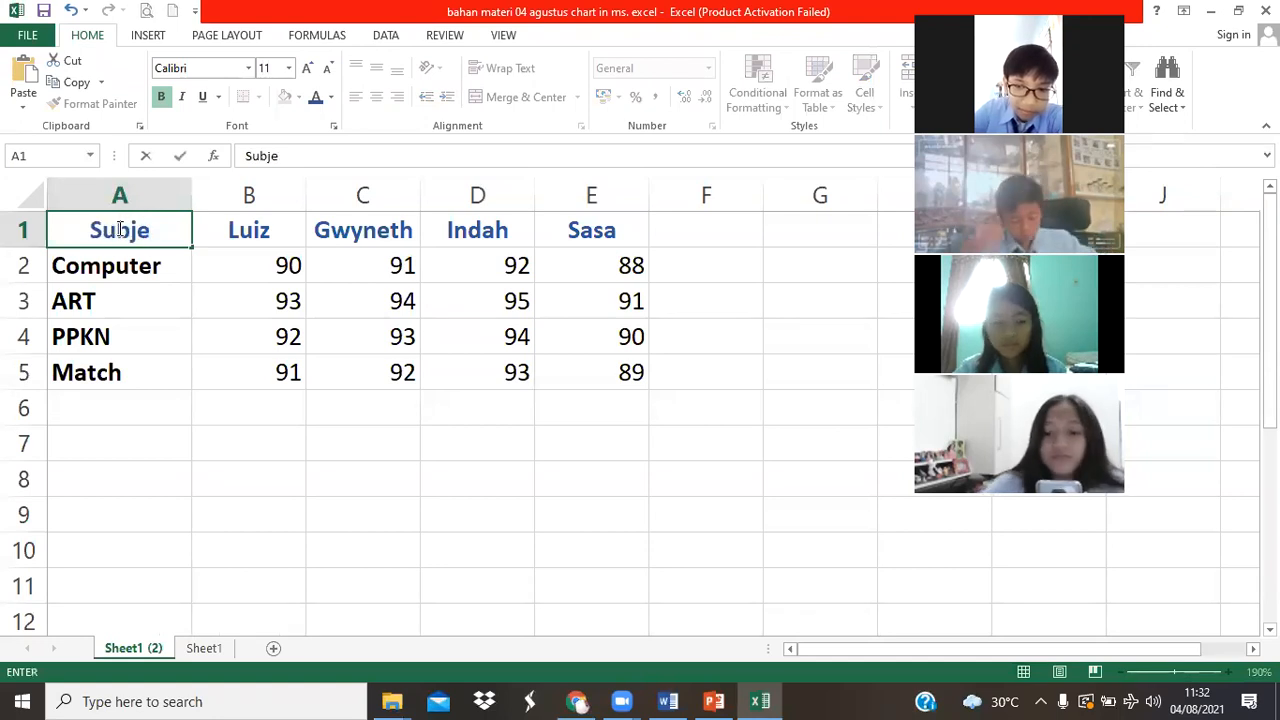
type("ct")
key("Return")
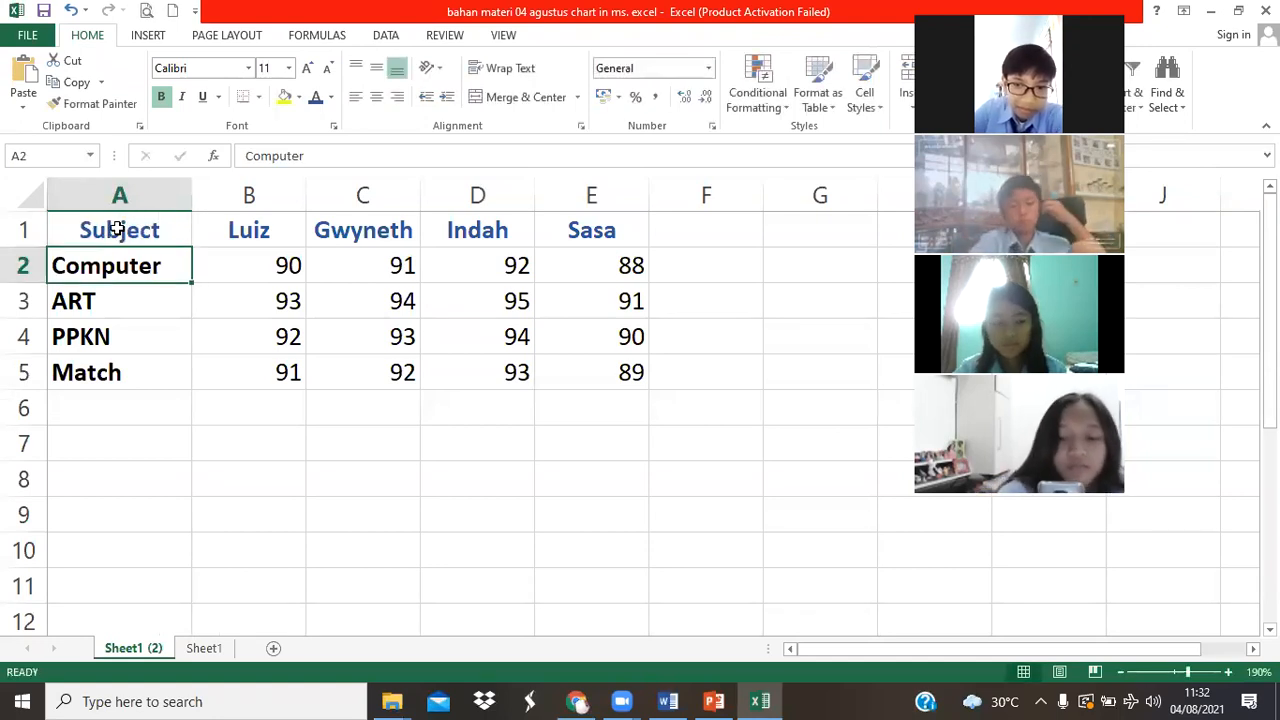
Enter the subject names "Computer" in A2 and "Art" in A3
type("Computer")
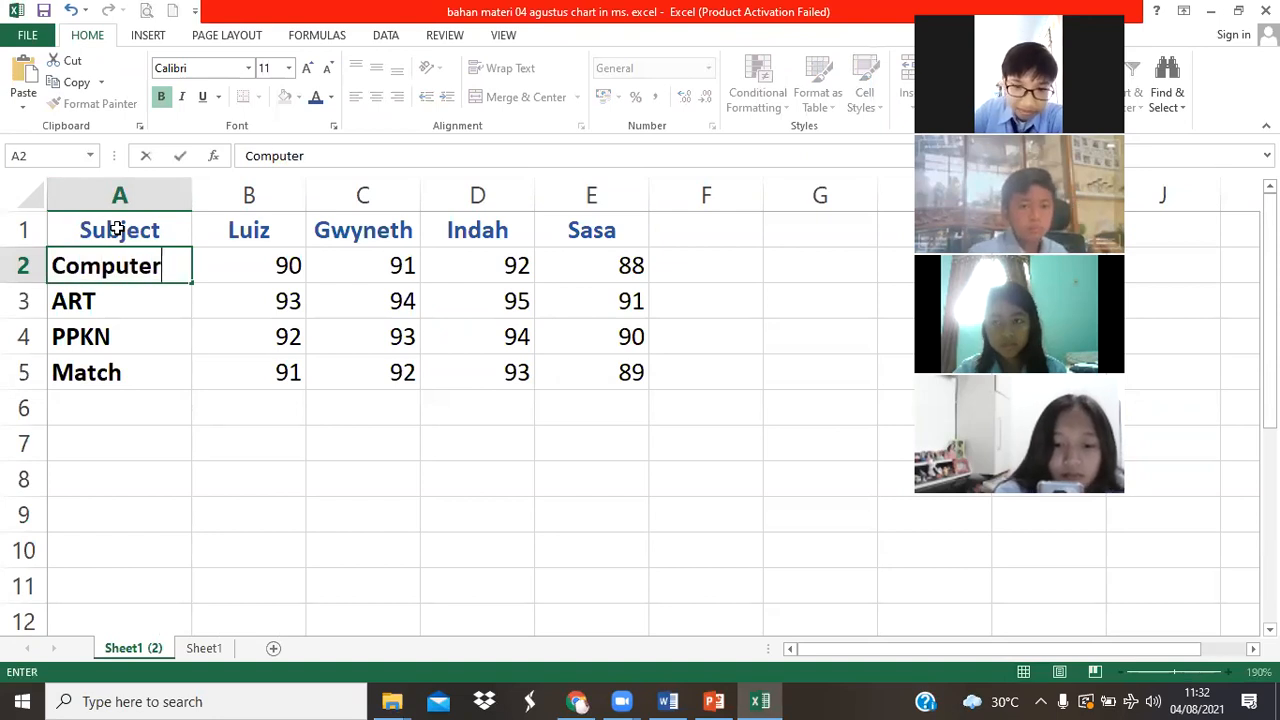
key("Return")
type("Art")
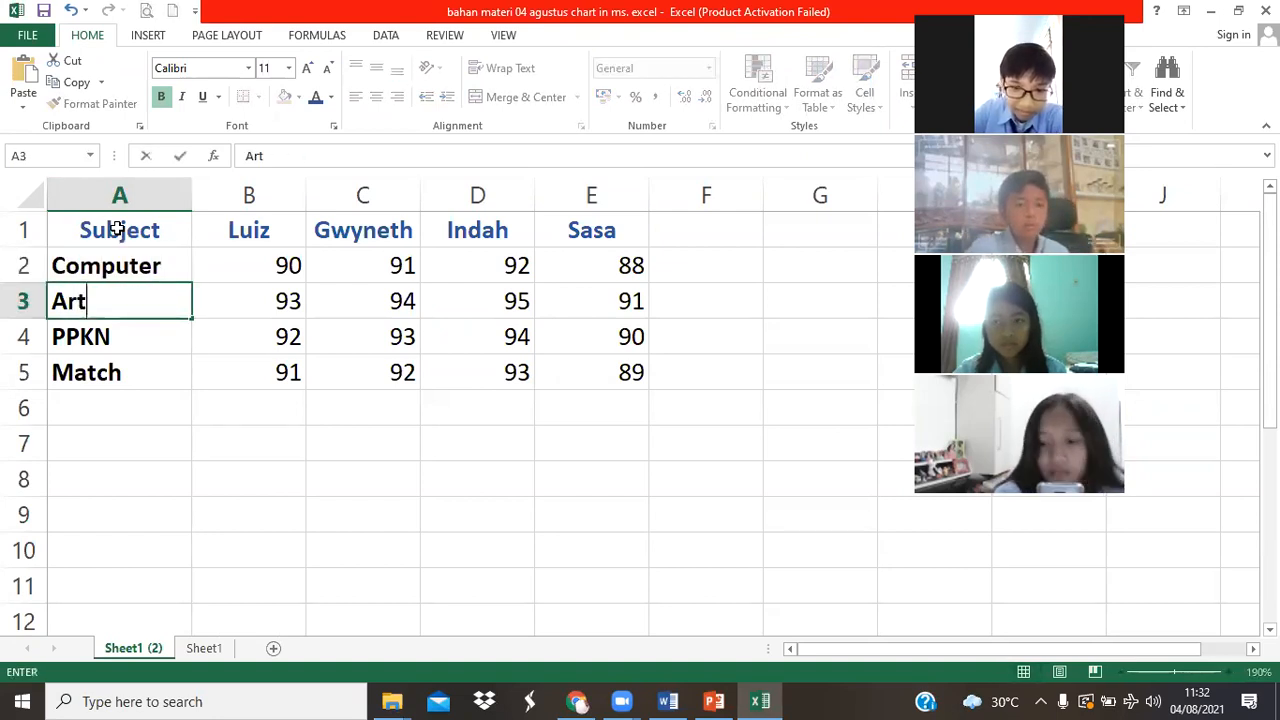
key("Return")
Clear cells A4:A5 and enter the subject names "PPKN" in A4 and "Match" in A5
left_click_drag(70, 334, 70, 358)
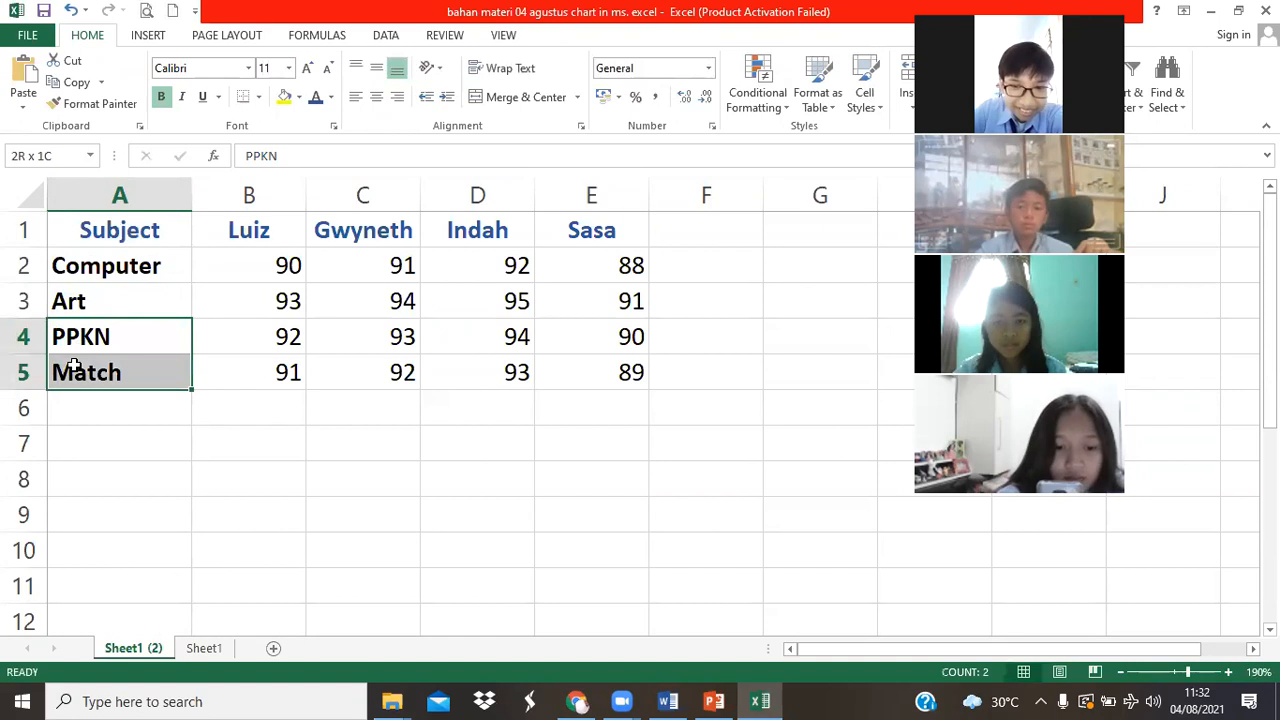
key("Delete")
type("p")
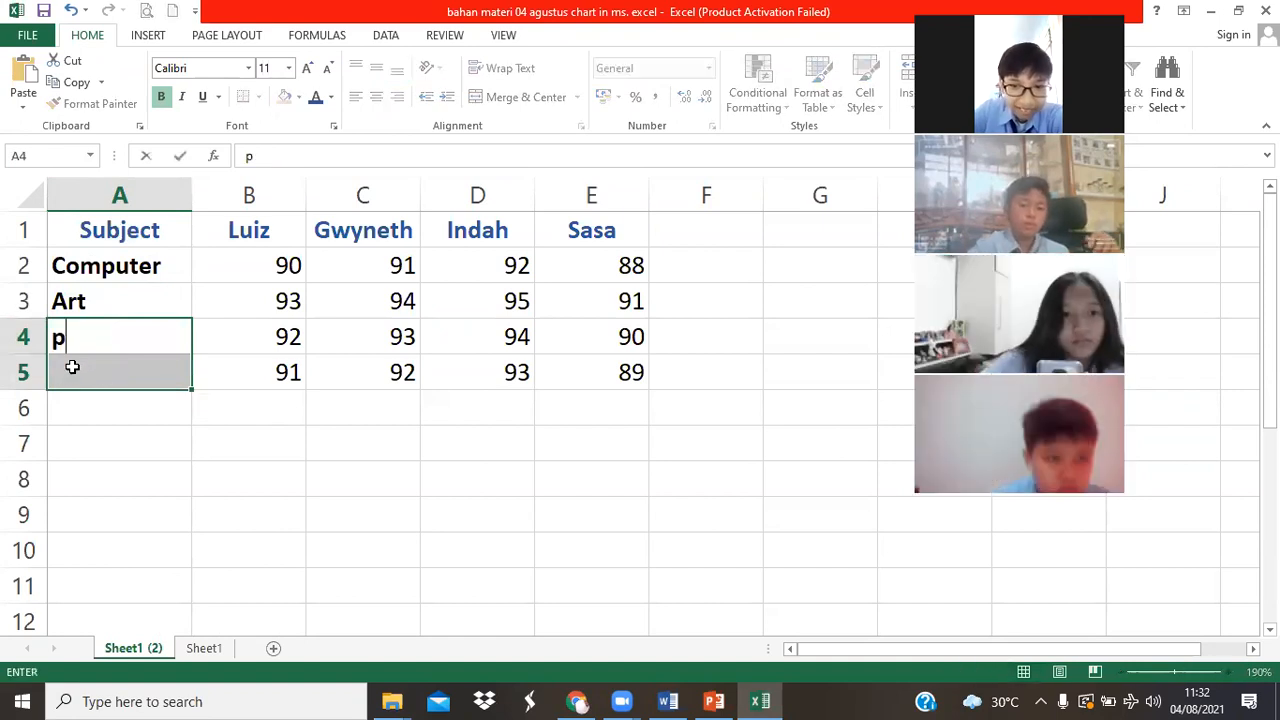
key("BackSpace")
type("PPKN")
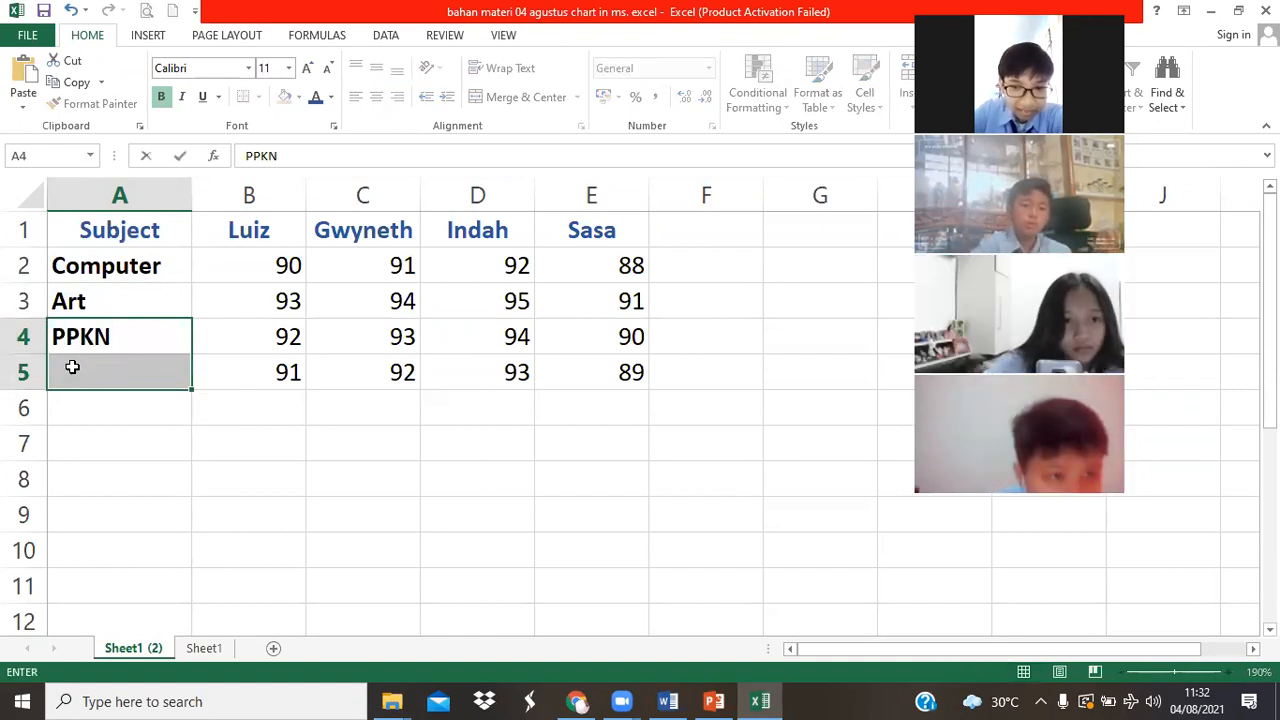
key("Return")
key("Down")
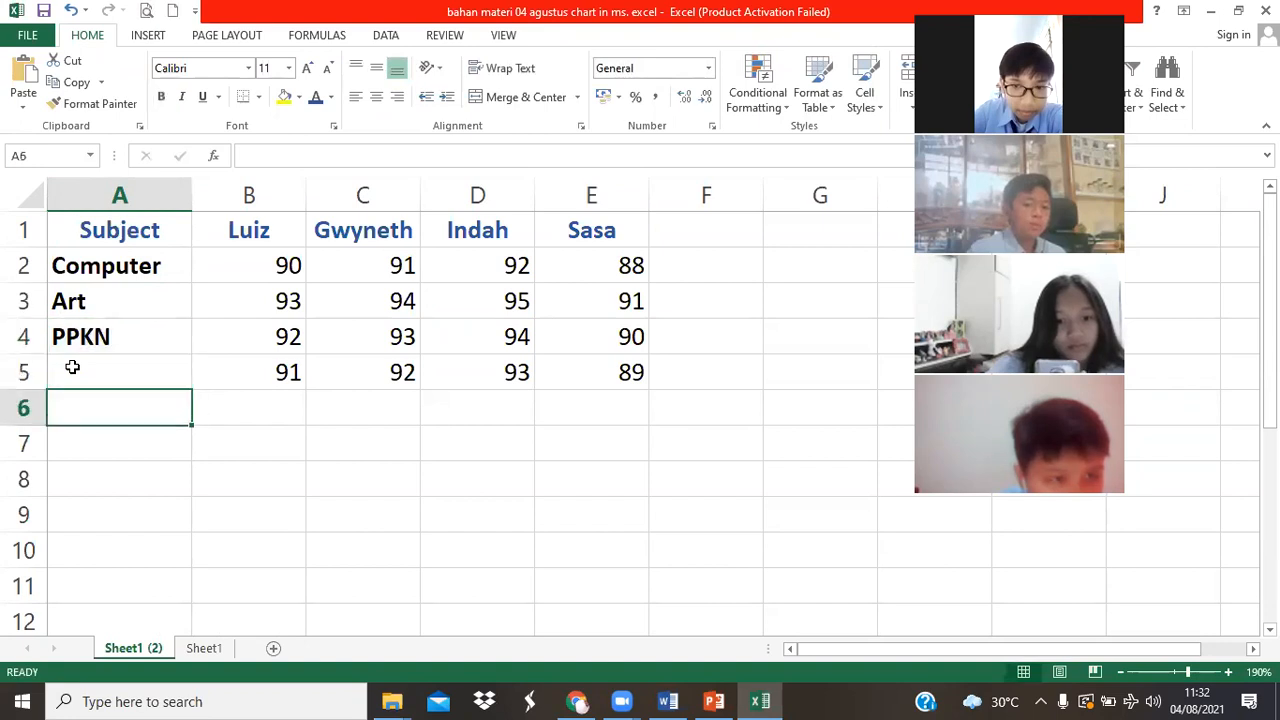
left_click(72, 367)
type("M")
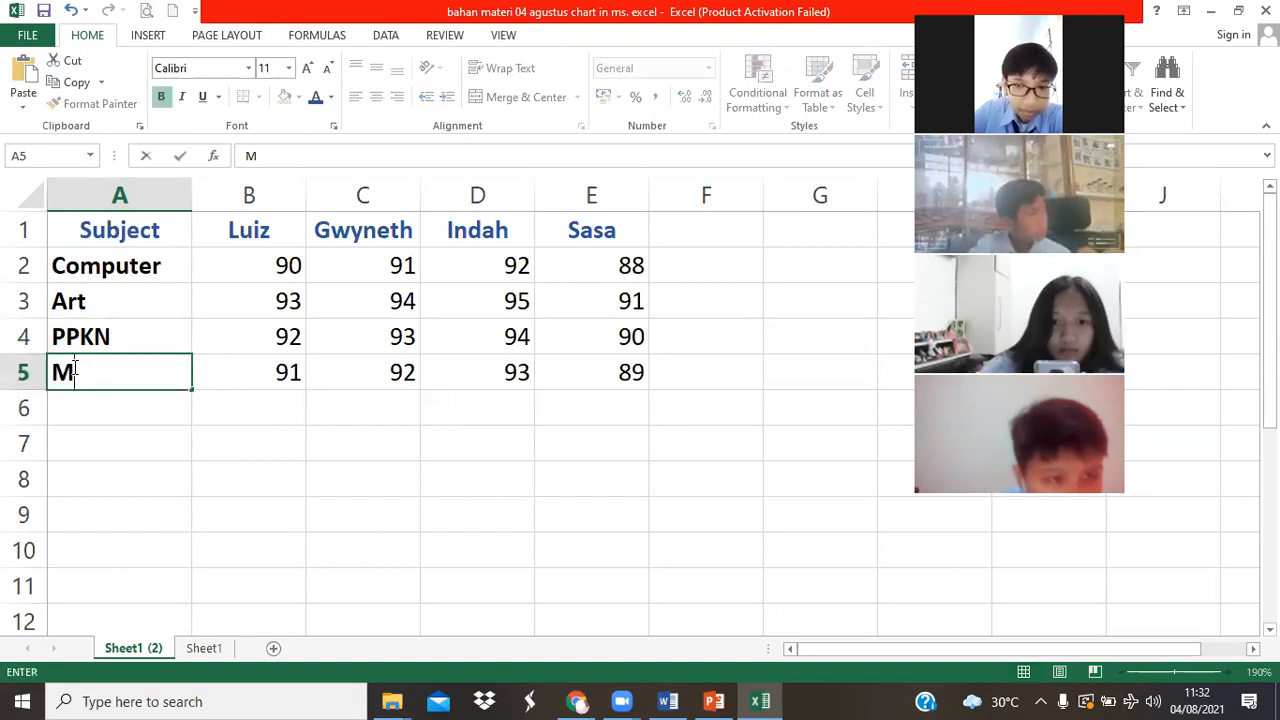
type("atch")
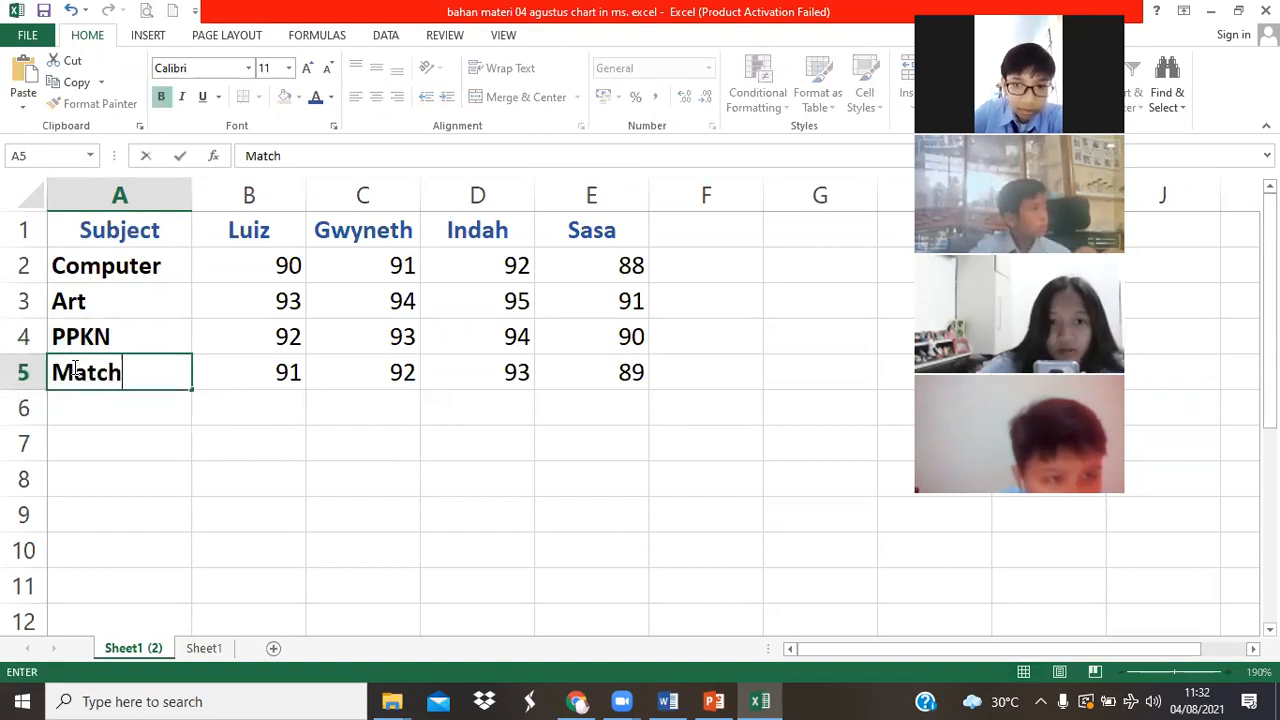
key("Return")
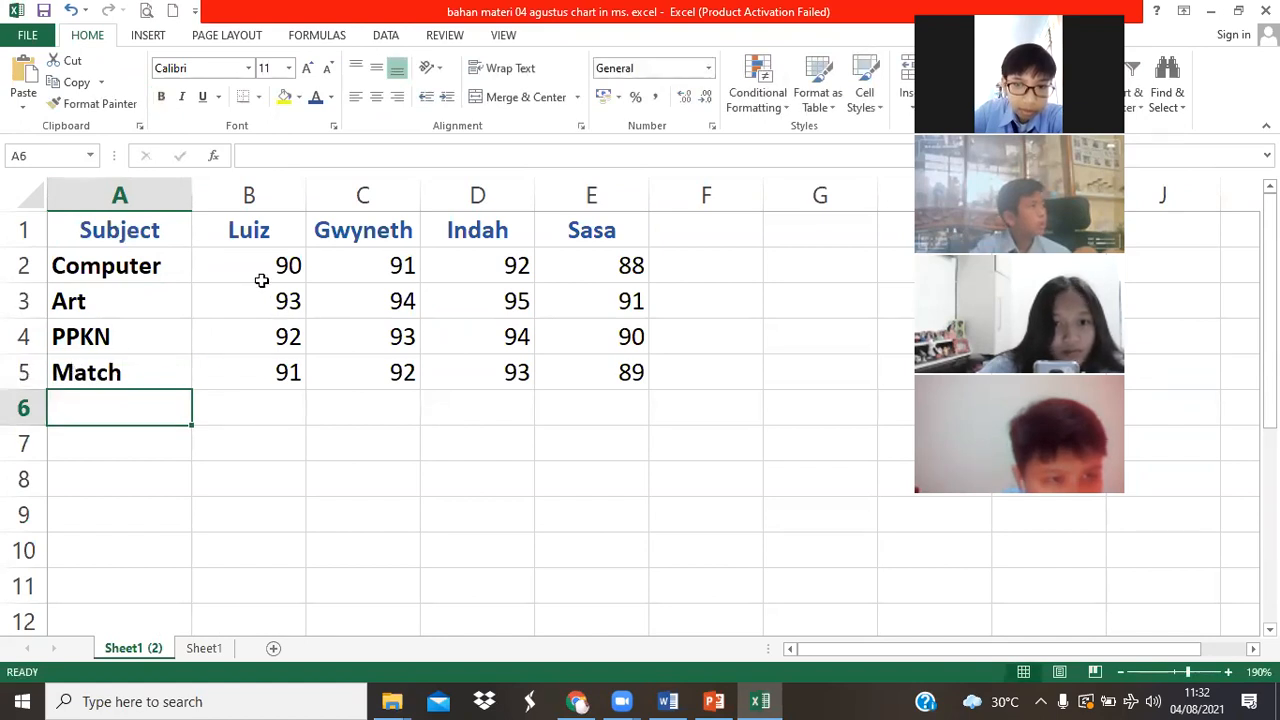
Examine the student name headers in B1:E1 and the scores and formulas in the cells below them
left_click(262, 230)
left_click_drag(270, 238, 580, 229)
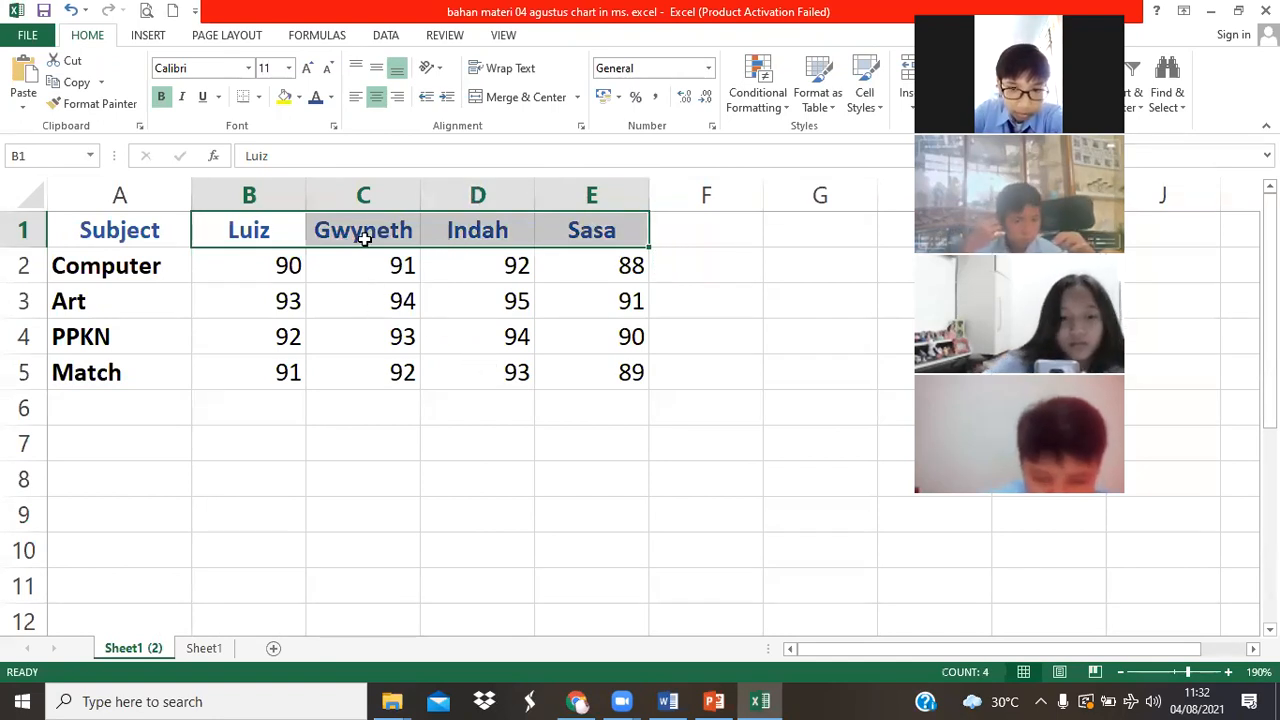
left_click(362, 240)
left_click(279, 267)
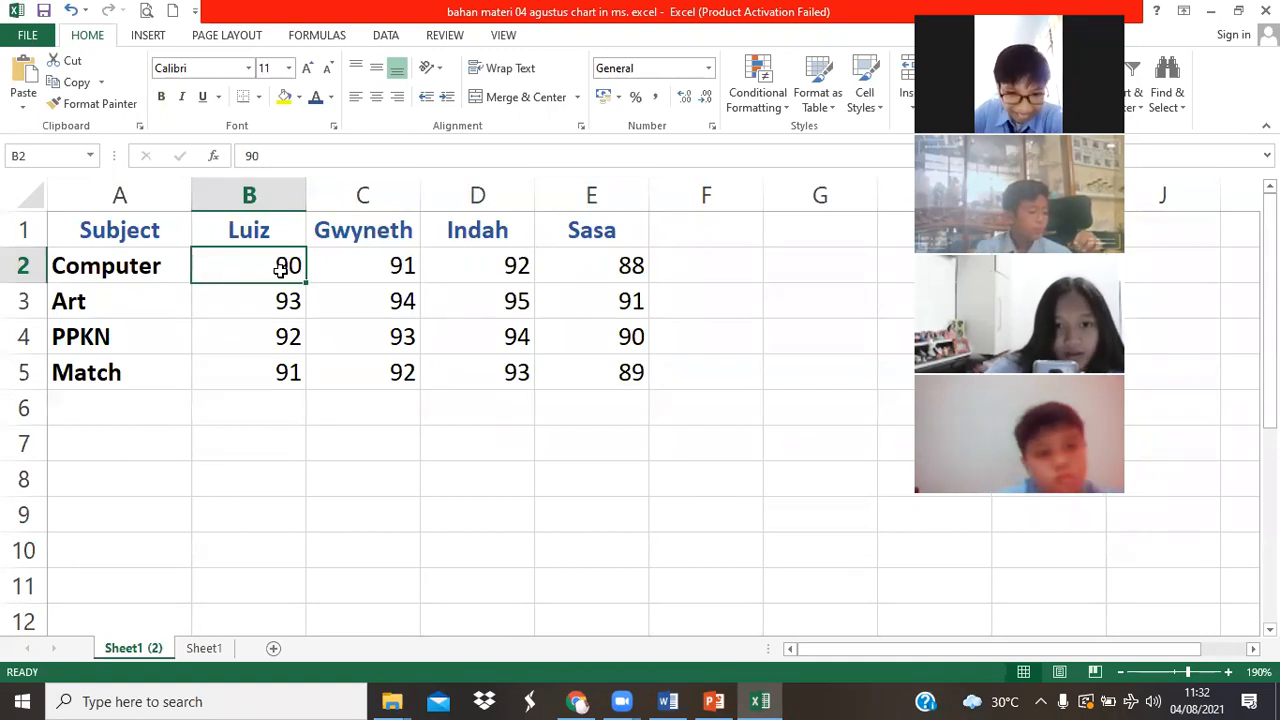
key("Right")
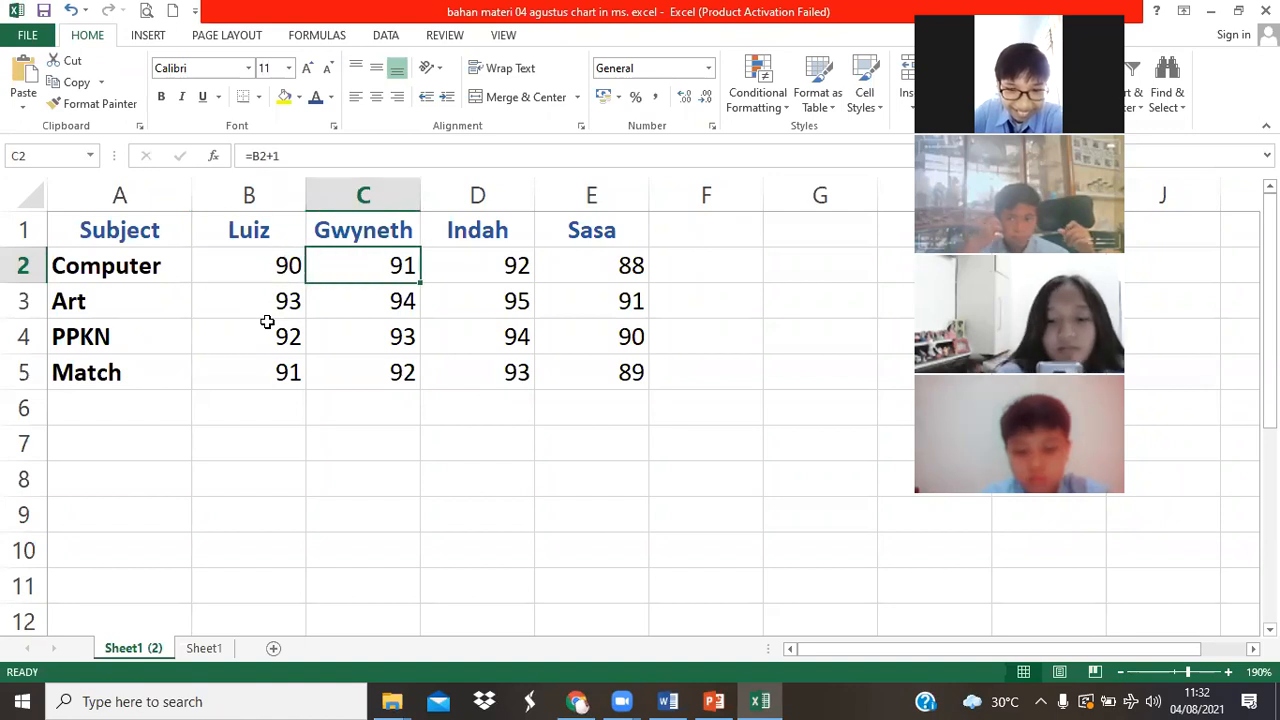
key("Left")
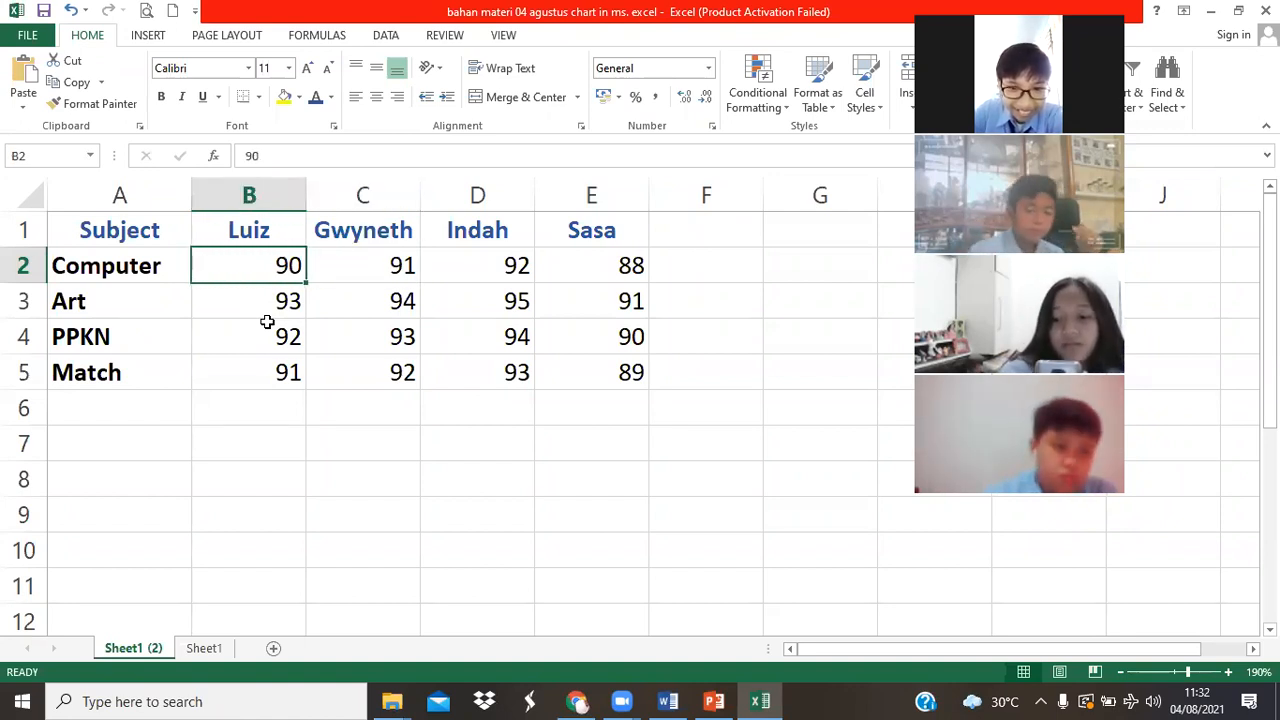
left_click(258, 230)
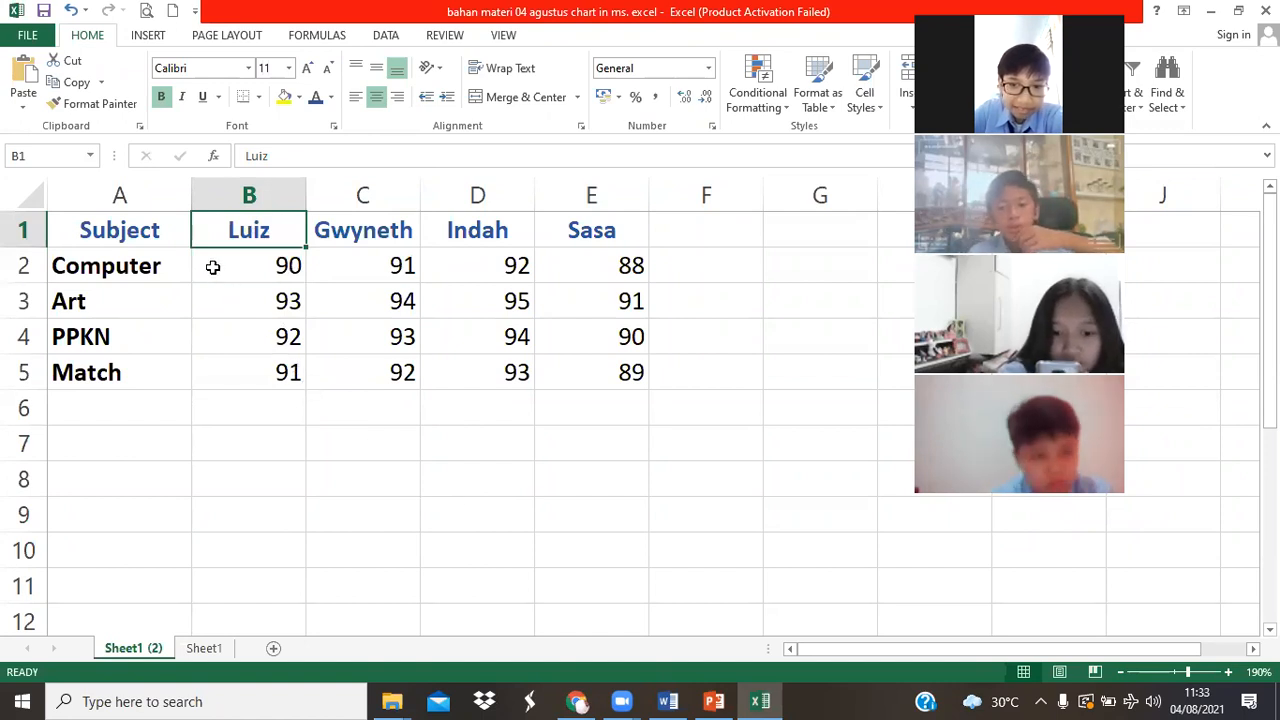
left_click(261, 266)
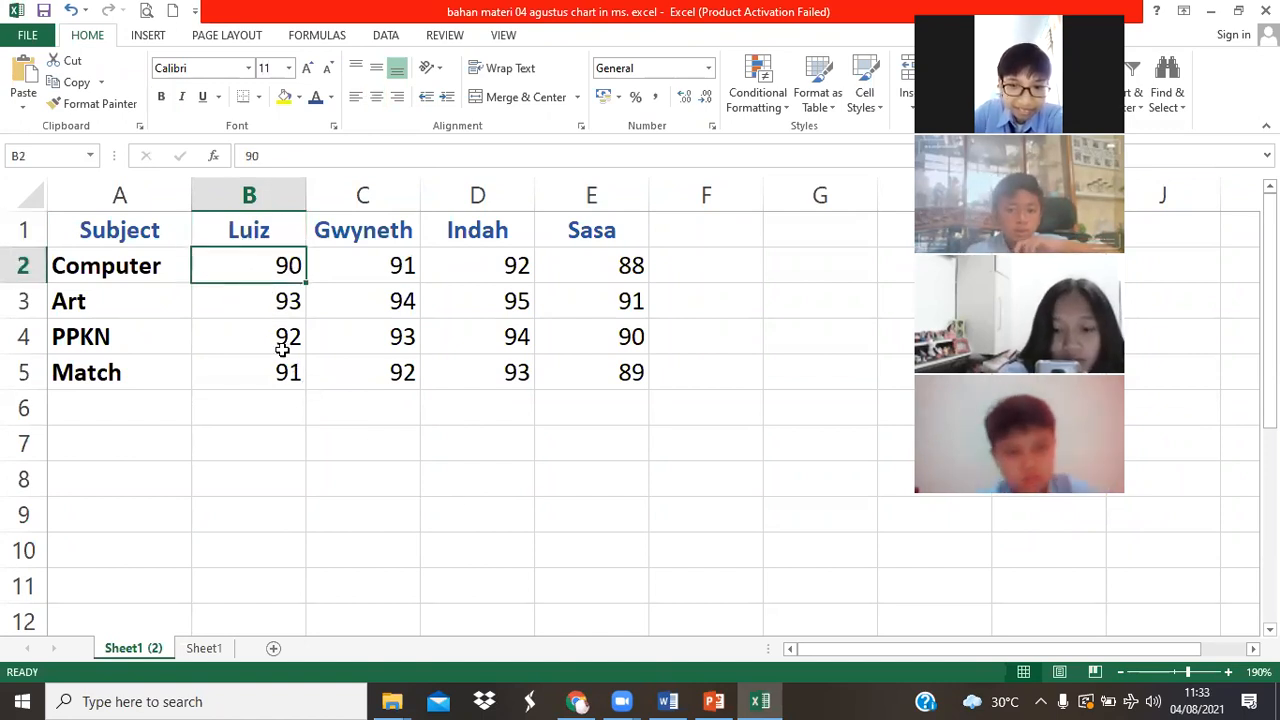
left_click(256, 305)
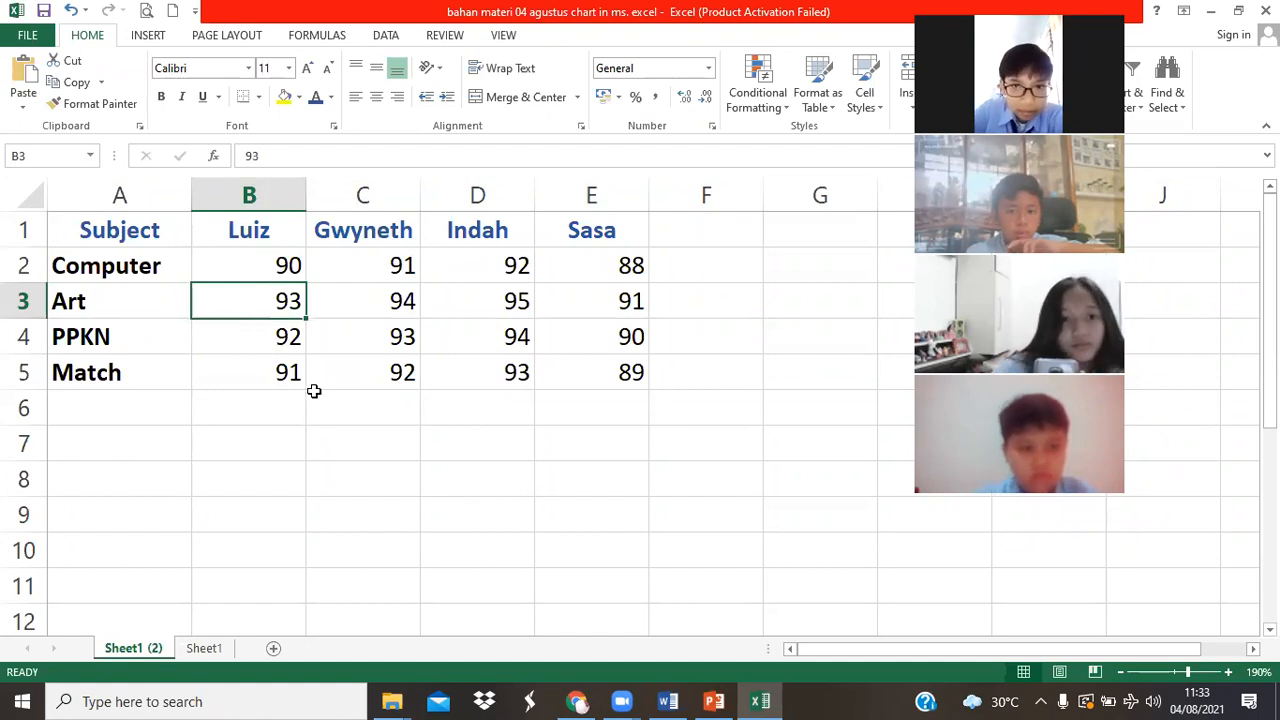
left_click_drag(318, 345, 342, 432)
left_click(555, 421)
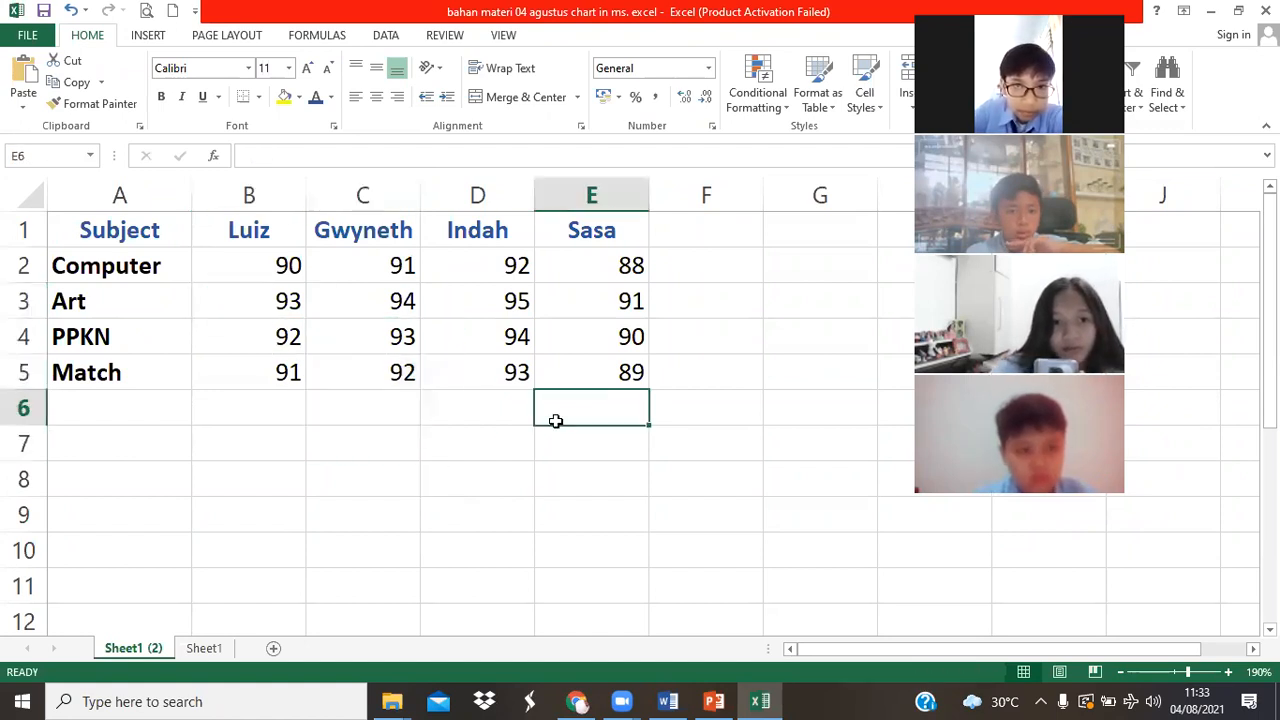
left_click(592, 358)
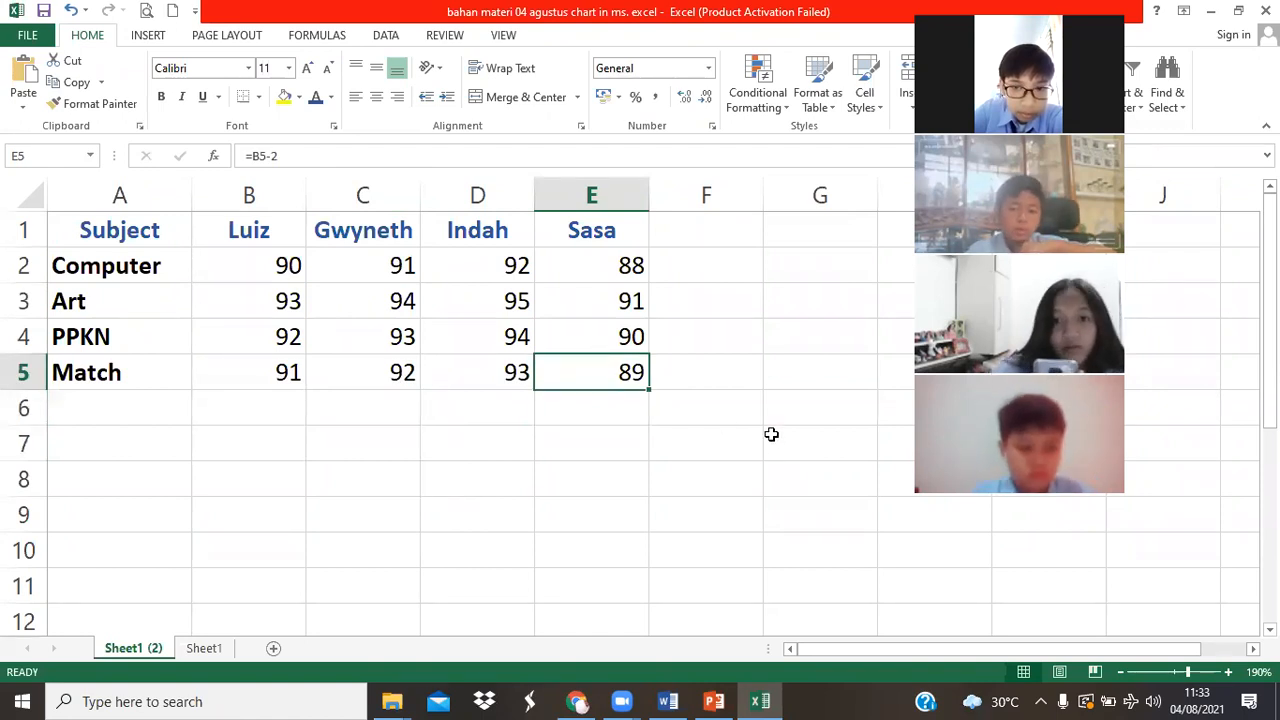
left_click(614, 302)
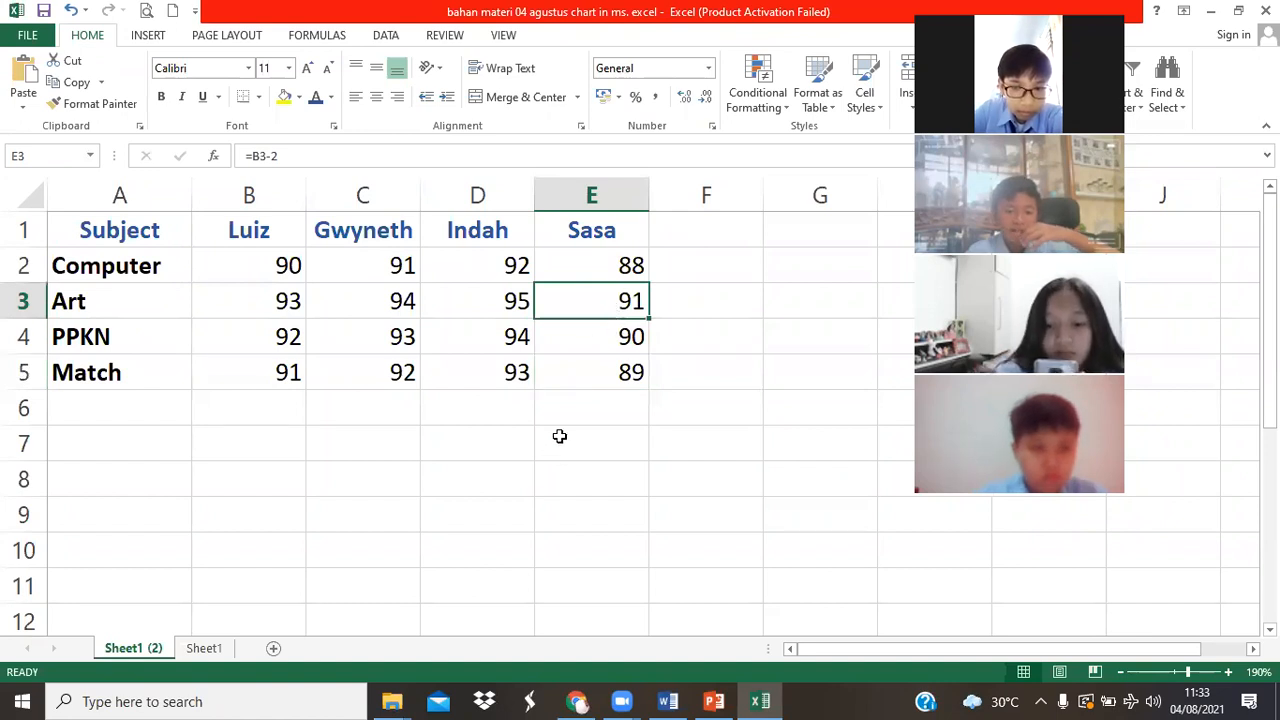
left_click(617, 378)
left_click(495, 520)
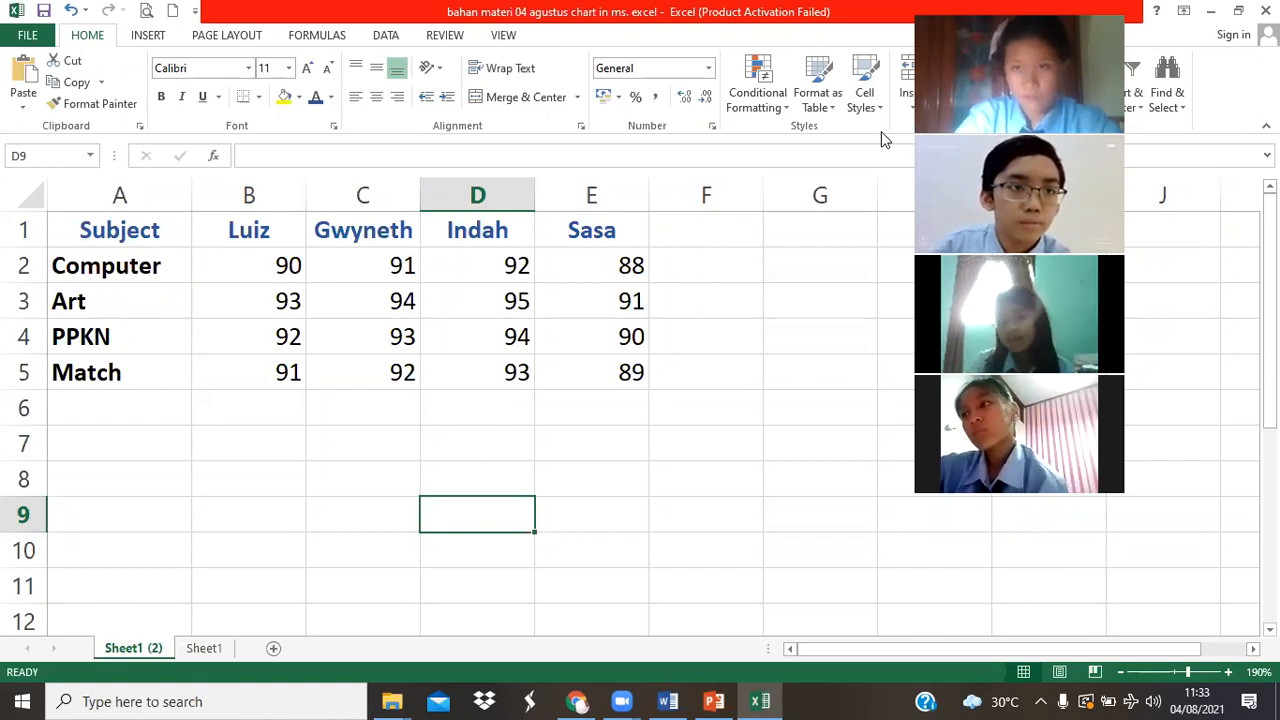
Select the table range A1:E5, open the Insert Chart dialog for it and move the dialog clear of the table
left_click(150, 38)
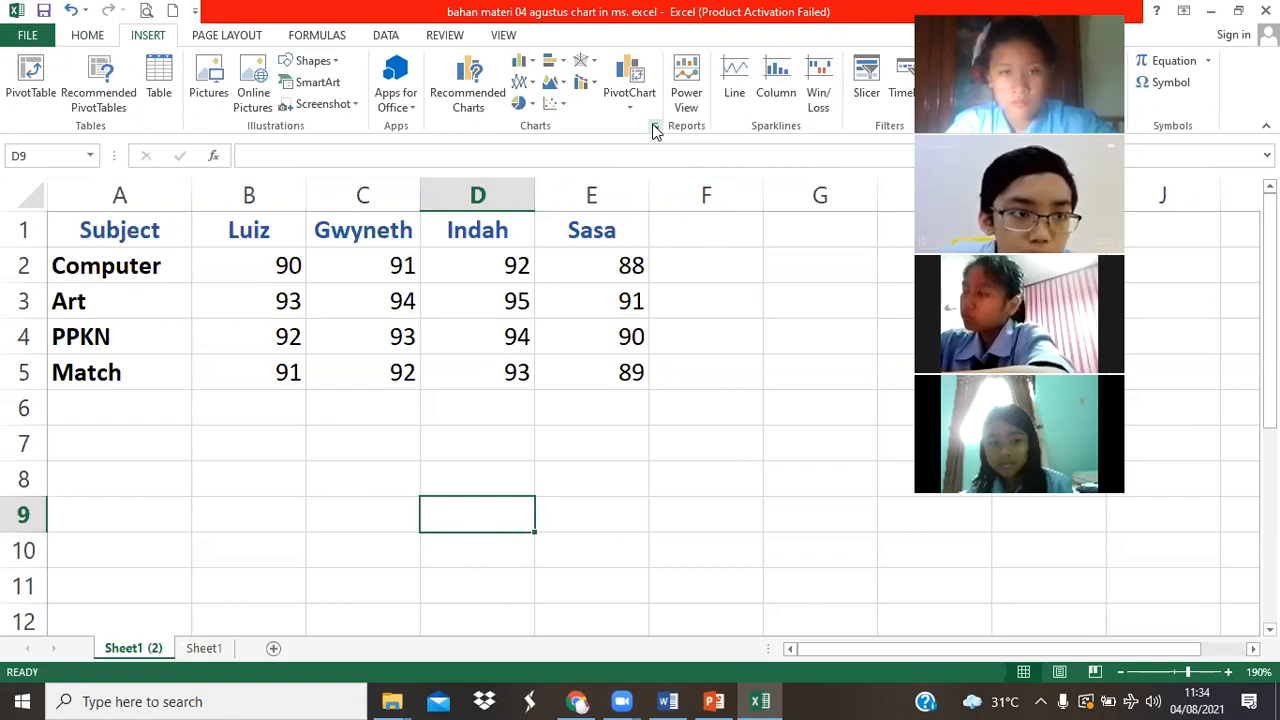
left_click(117, 234)
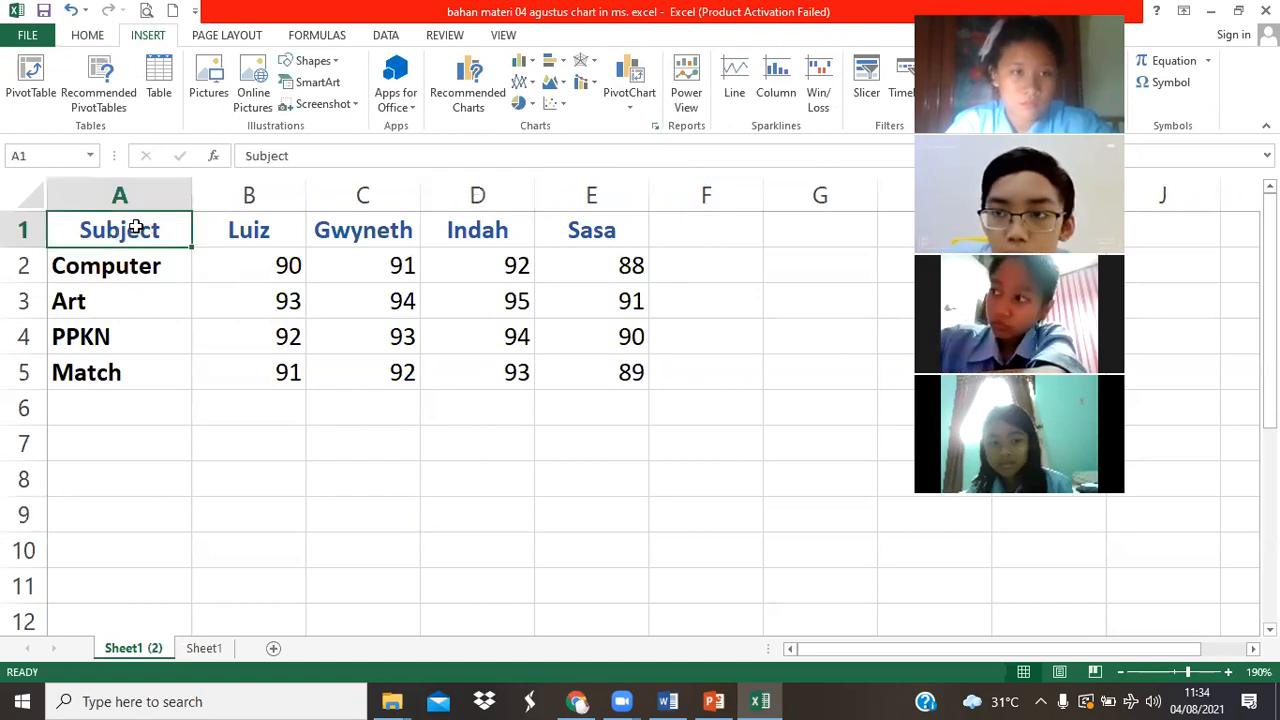
left_click_drag(137, 234, 596, 388)
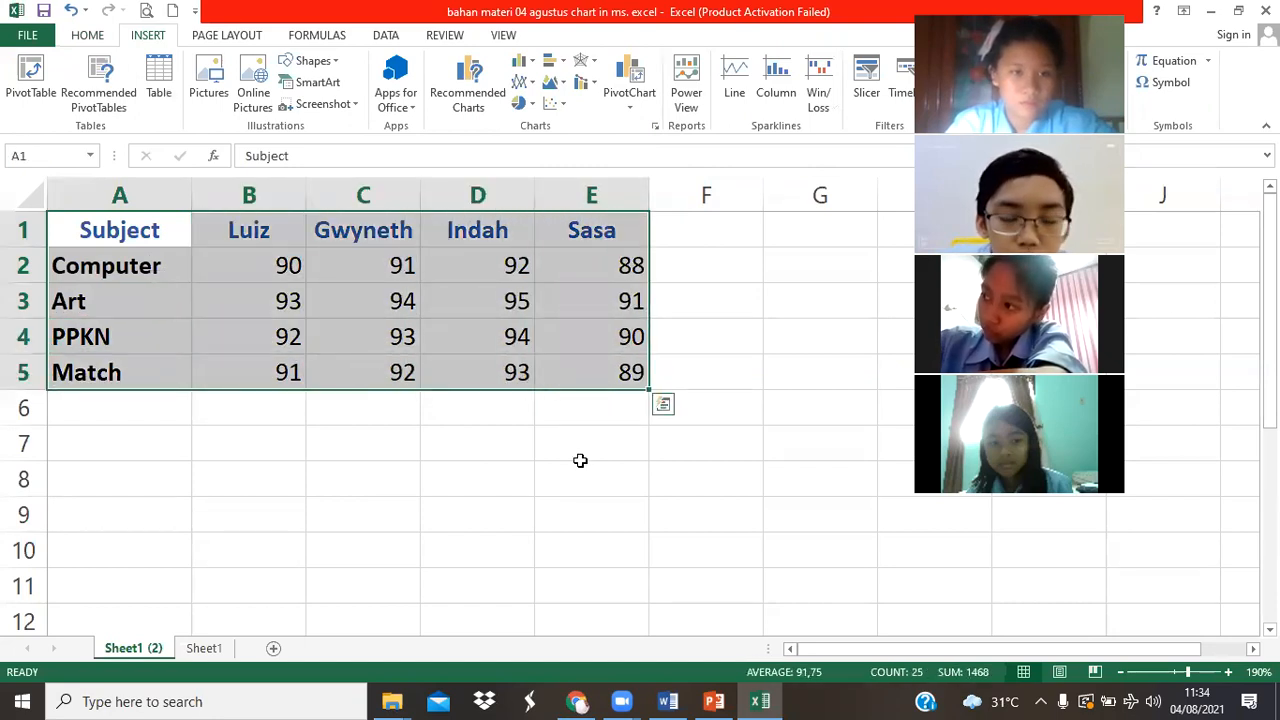
left_click(611, 430)
left_click_drag(116, 231, 570, 369)
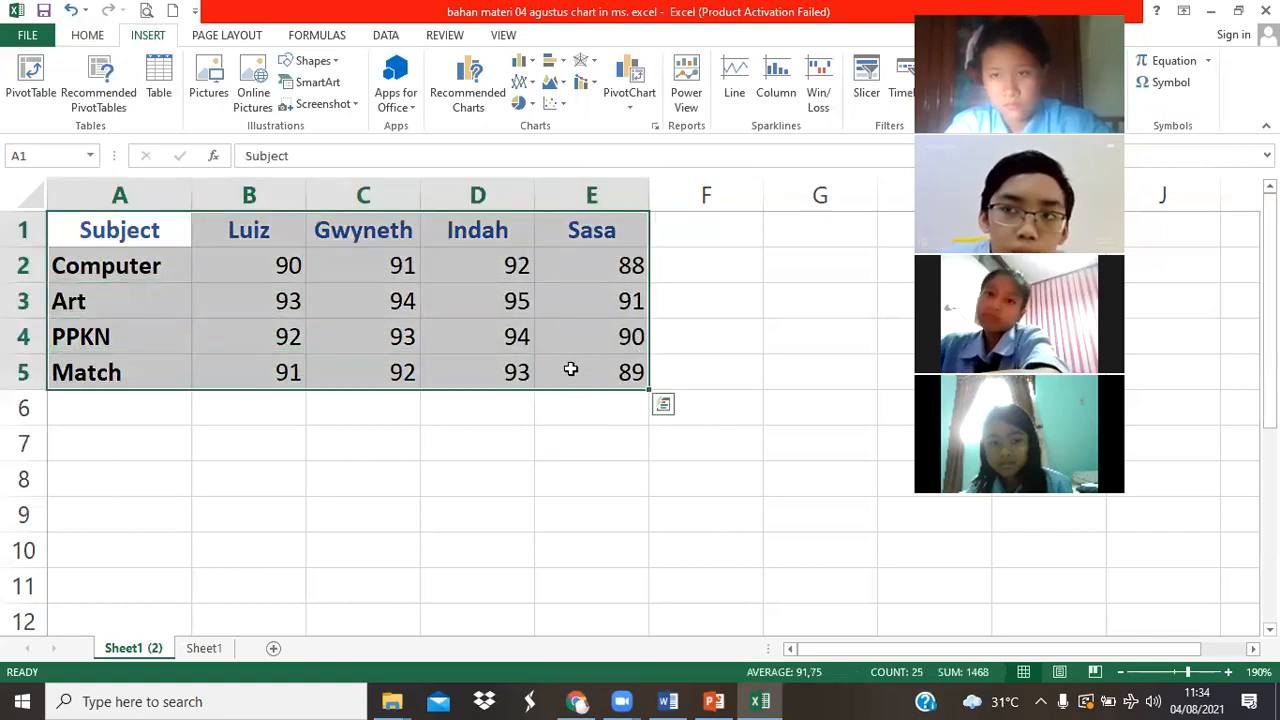
left_click(560, 453)
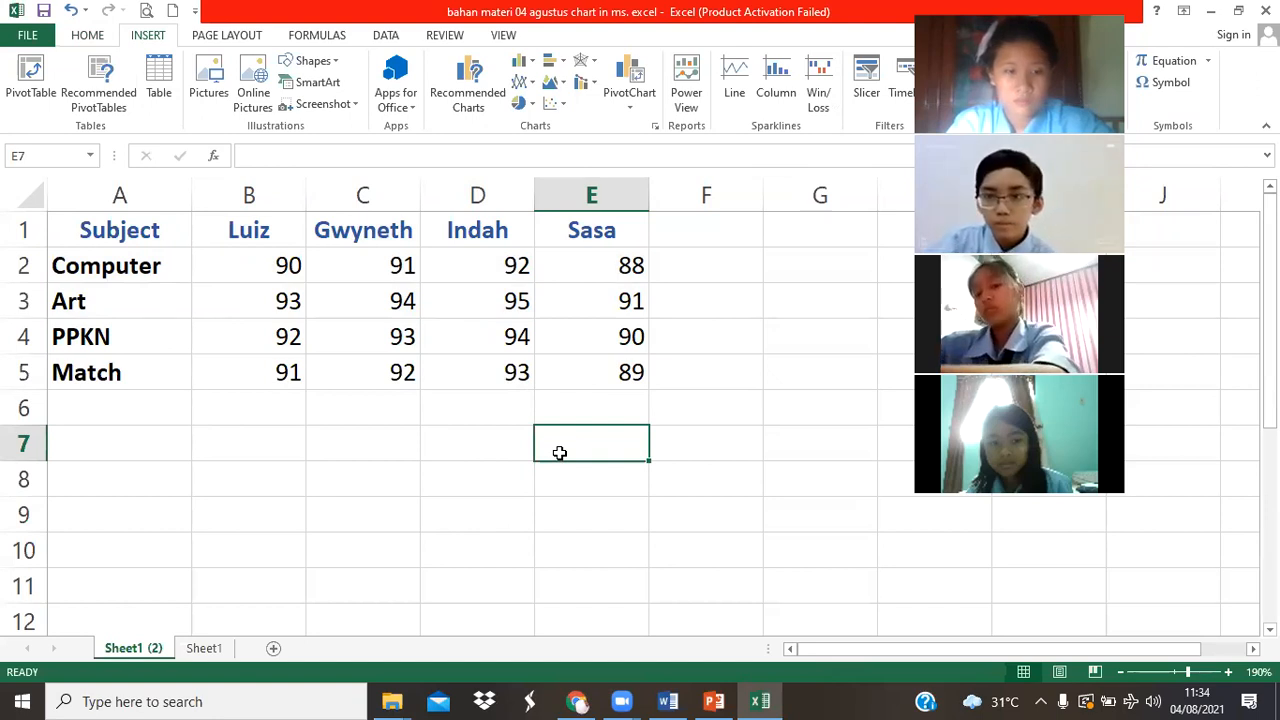
left_click_drag(151, 229, 591, 372)
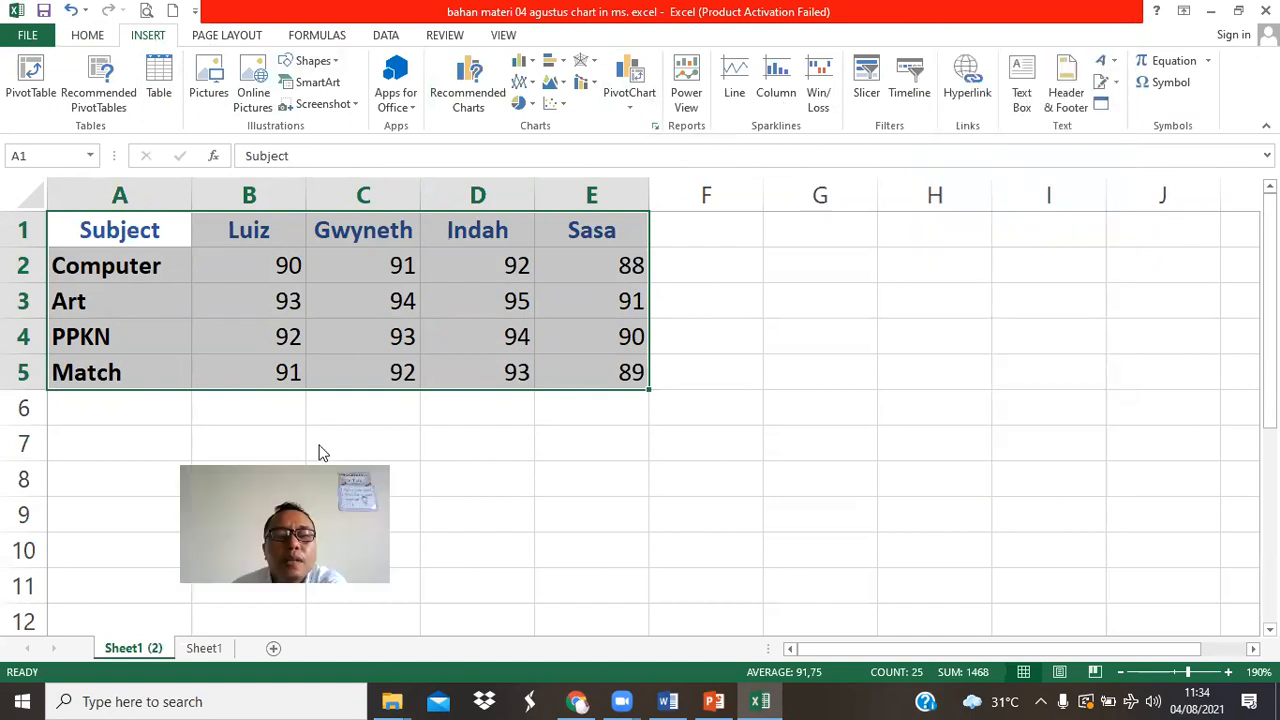
left_click(654, 128)
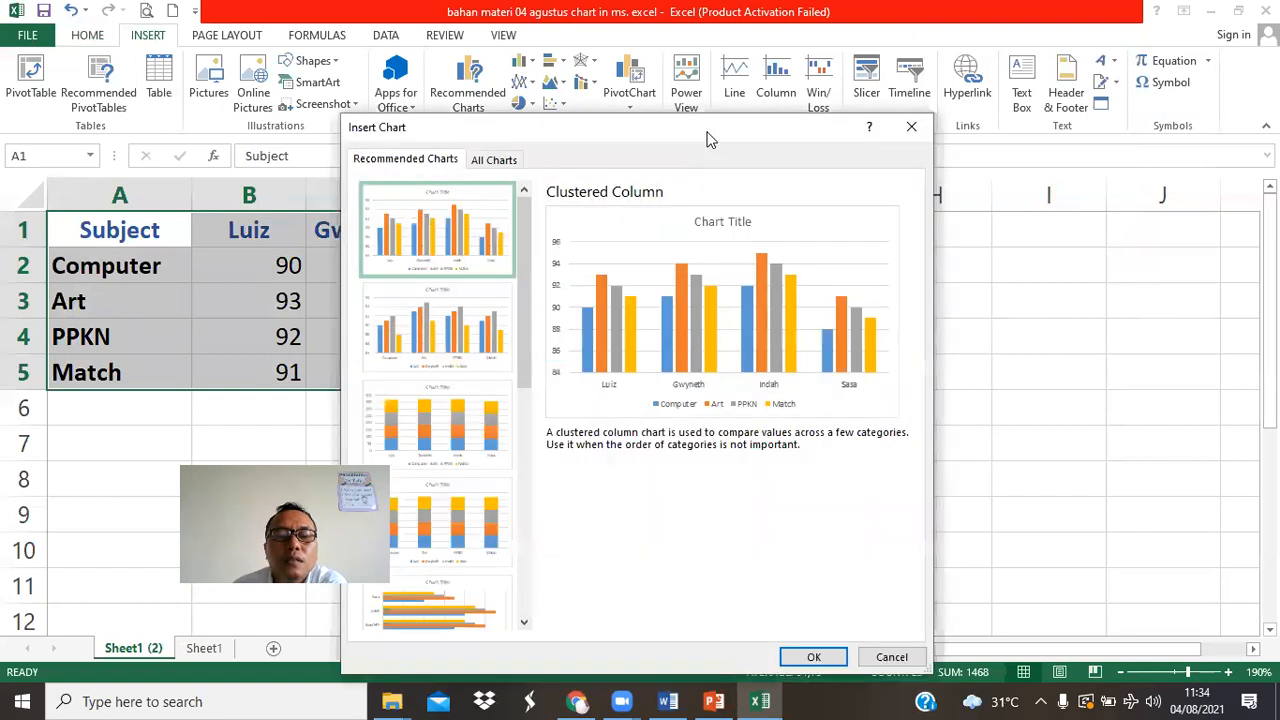
left_click_drag(706, 140, 1026, 83)
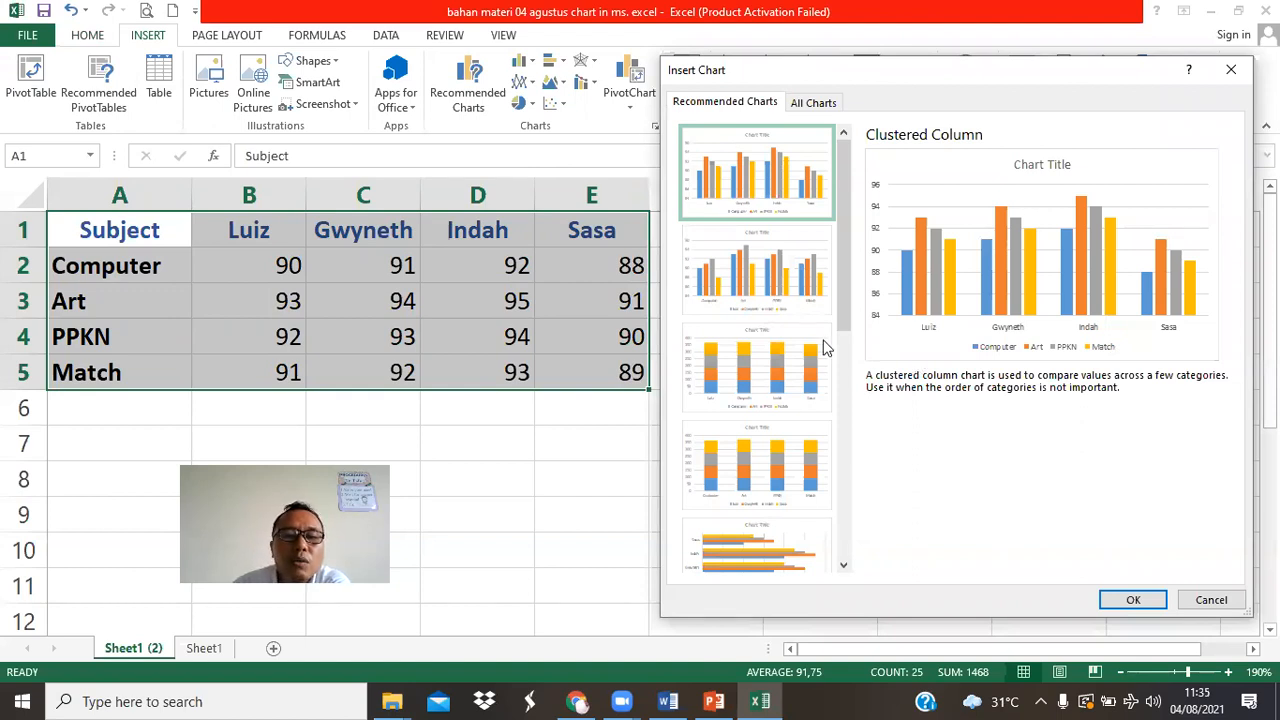
Compare the recommended charts with all chart types and preview the column subtypes from Stacked Column to 3-D Column
left_click(814, 104)
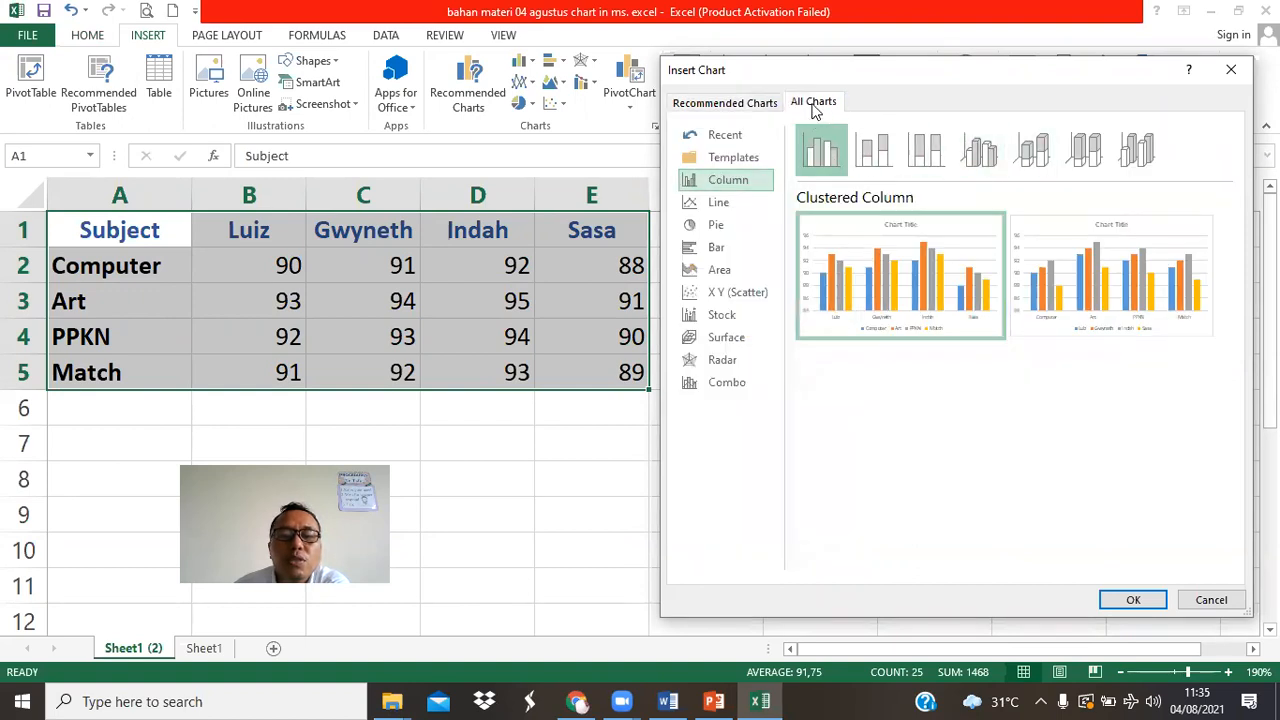
left_click(718, 103)
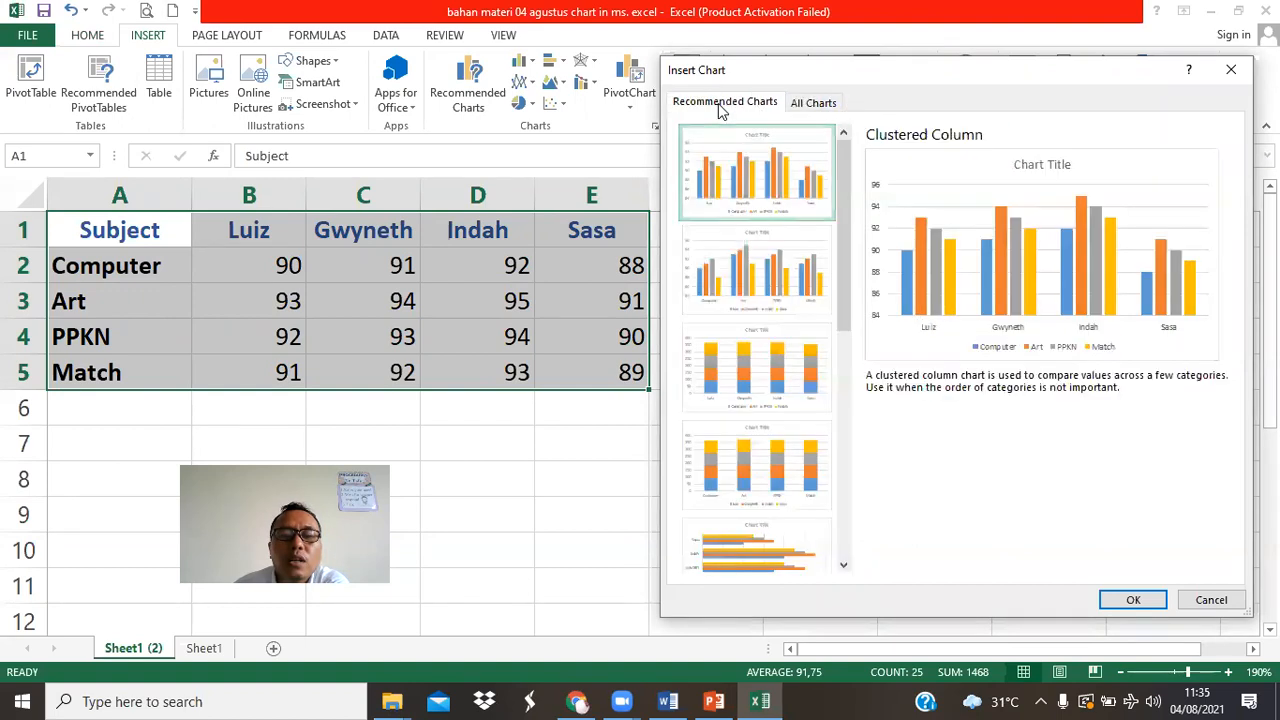
left_click(824, 108)
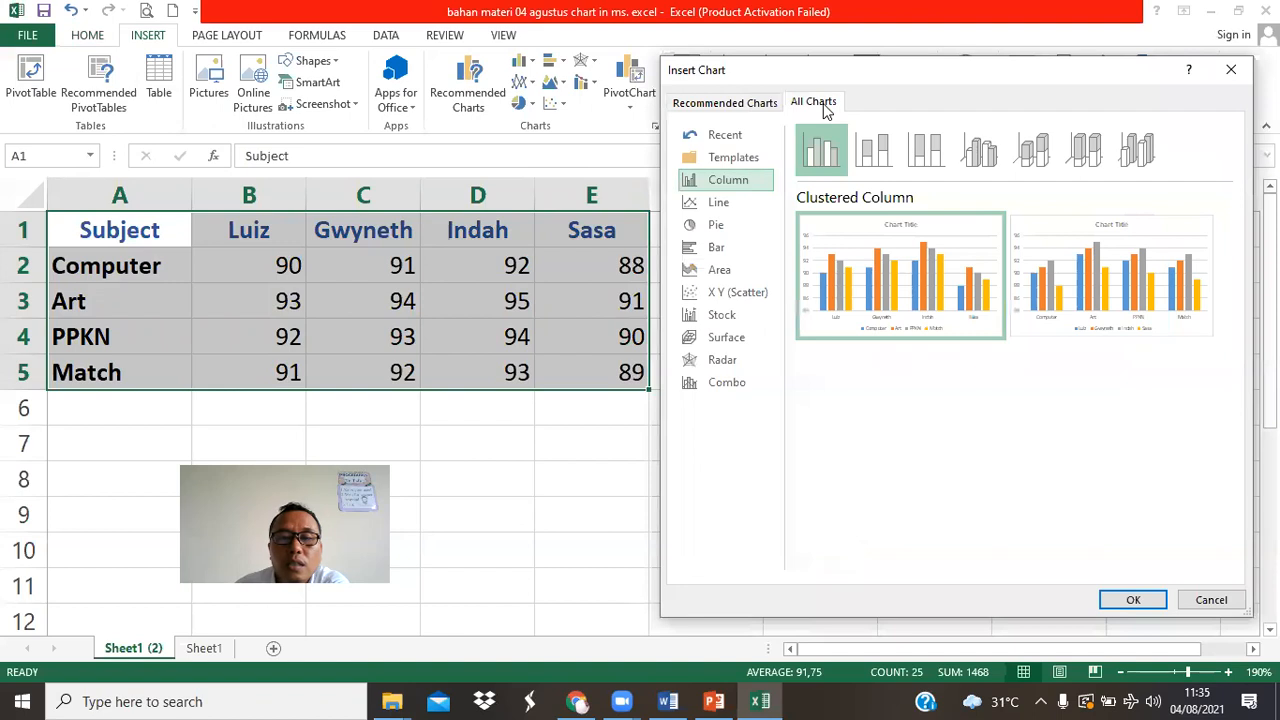
left_click(877, 152)
left_click(925, 150)
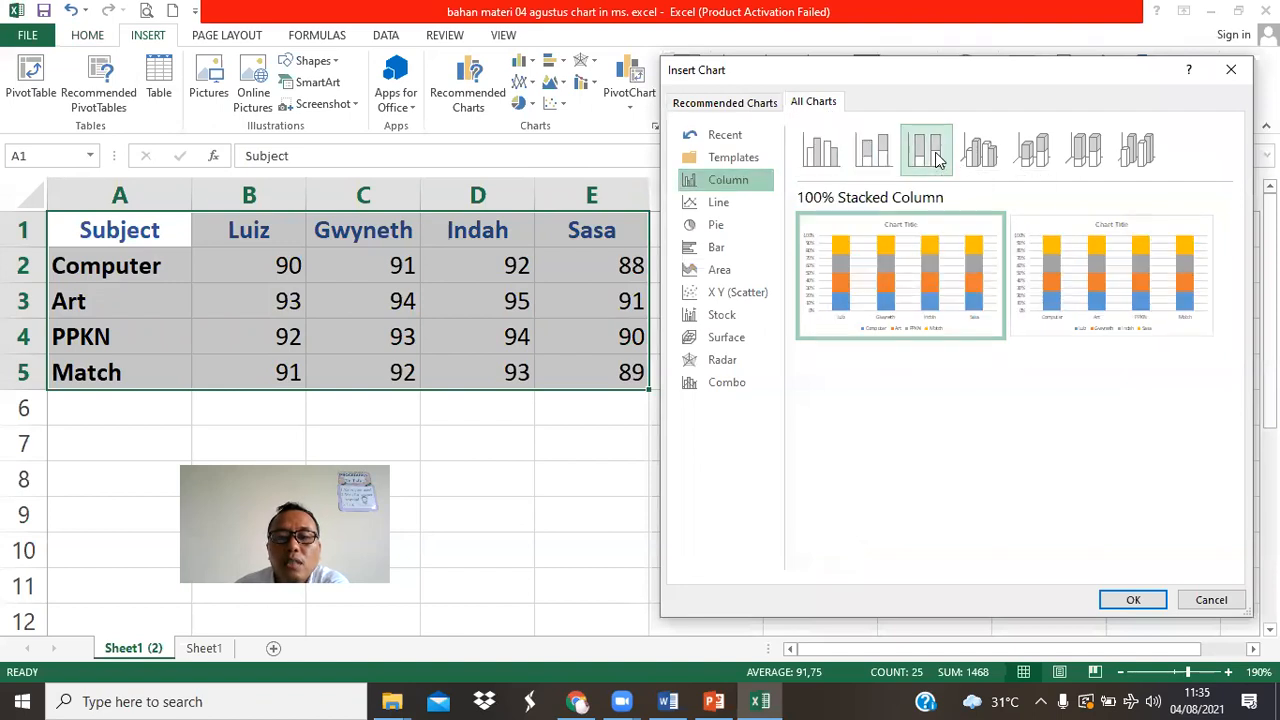
left_click(993, 158)
left_click(1030, 155)
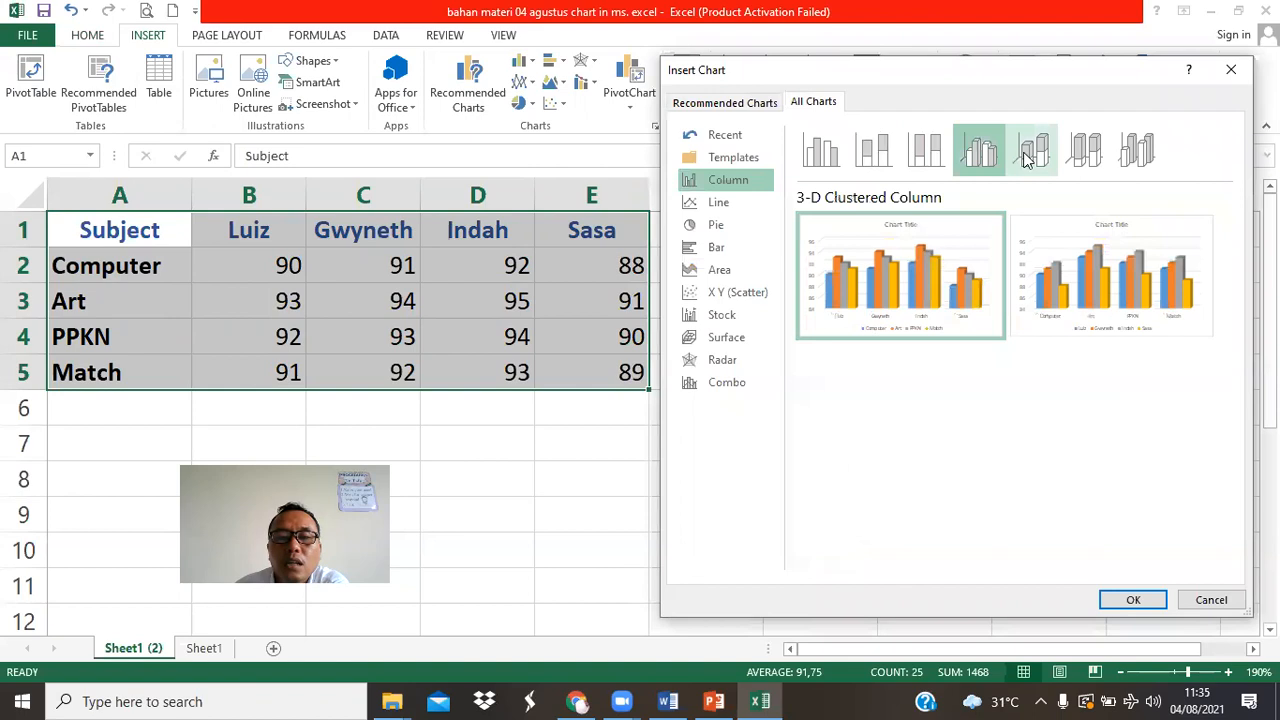
left_click(1090, 155)
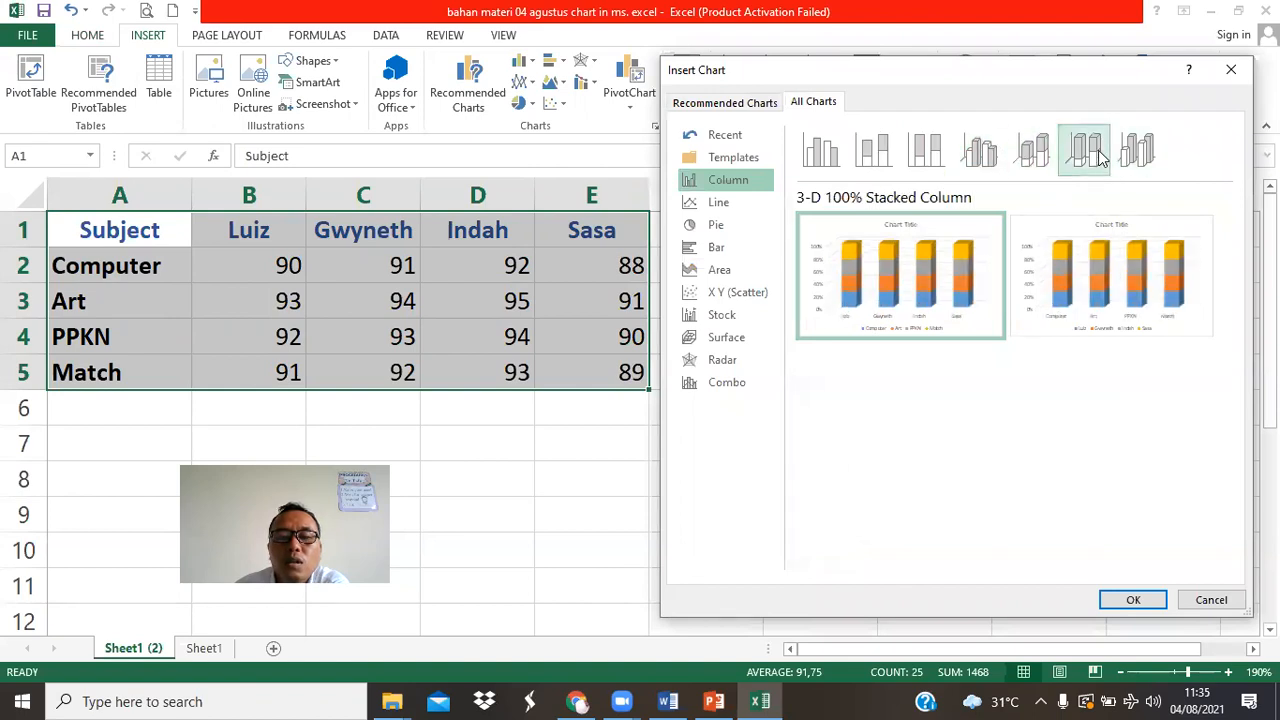
left_click(1140, 158)
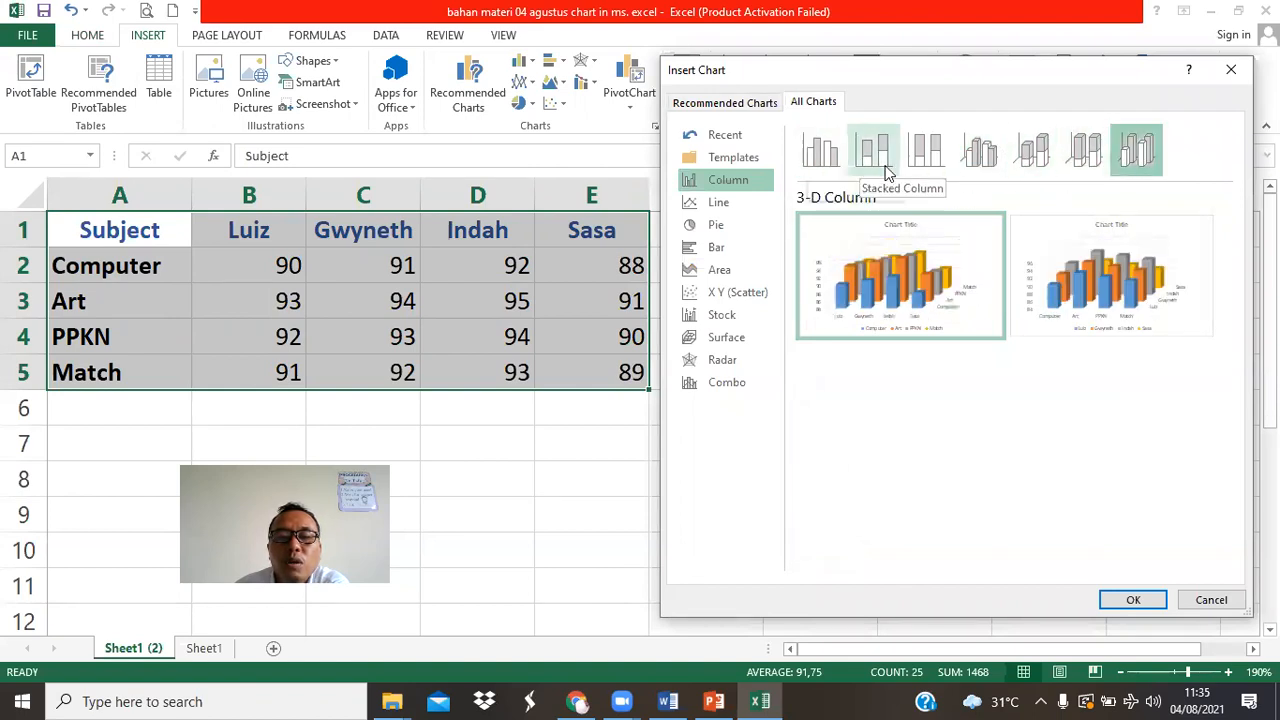
left_click(749, 182)
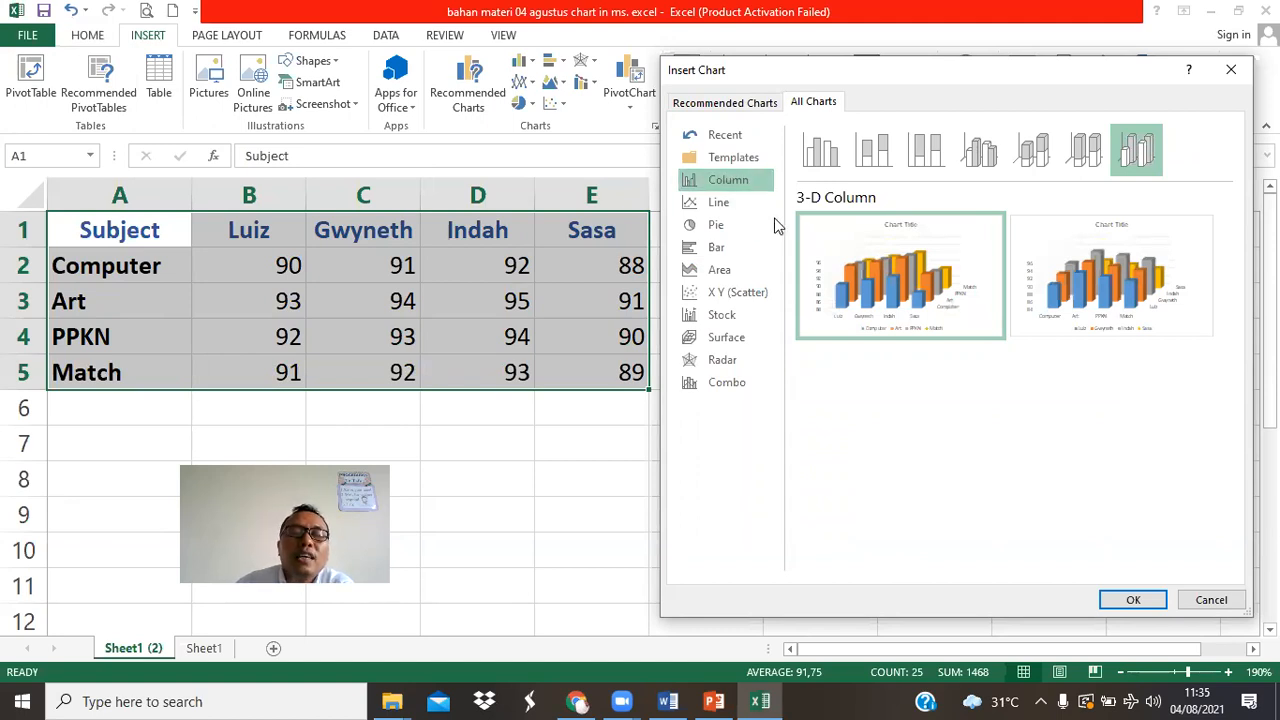
Preview the line chart subtypes for the table data, including the marker variants and 3-D Line
left_click(737, 208)
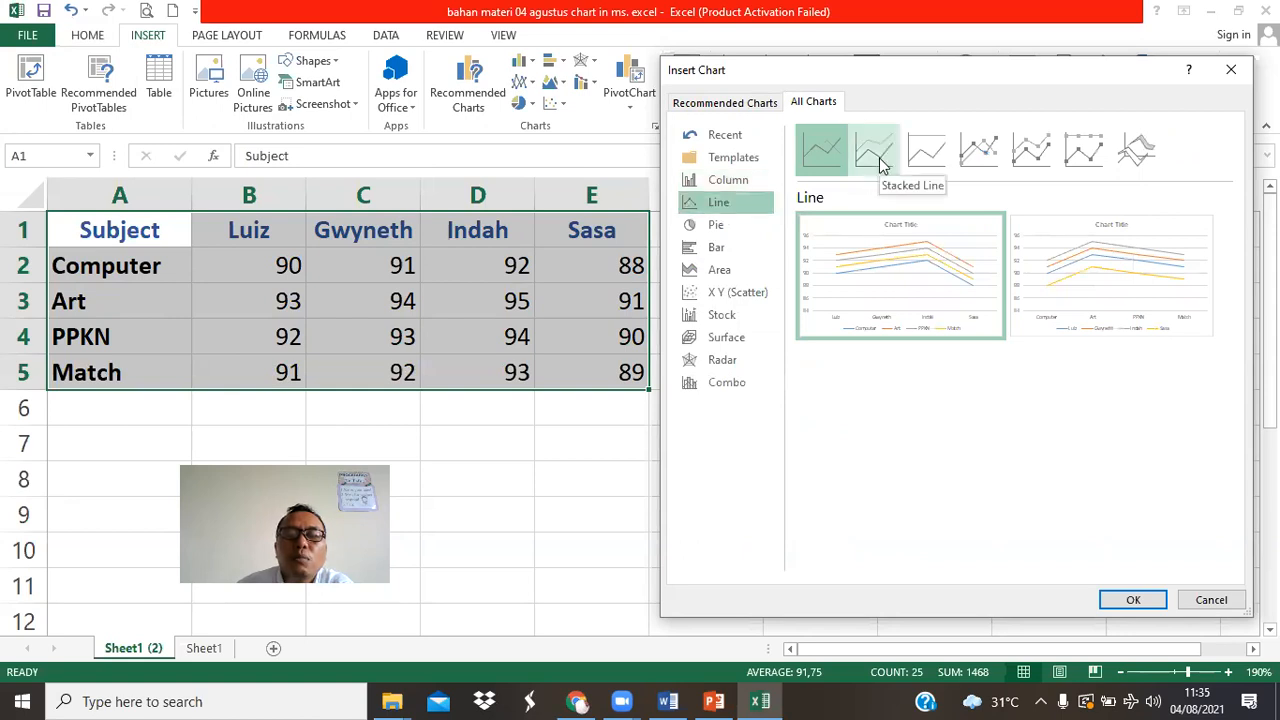
left_click(977, 155)
left_click(1084, 150)
left_click(1031, 150)
left_click(1136, 150)
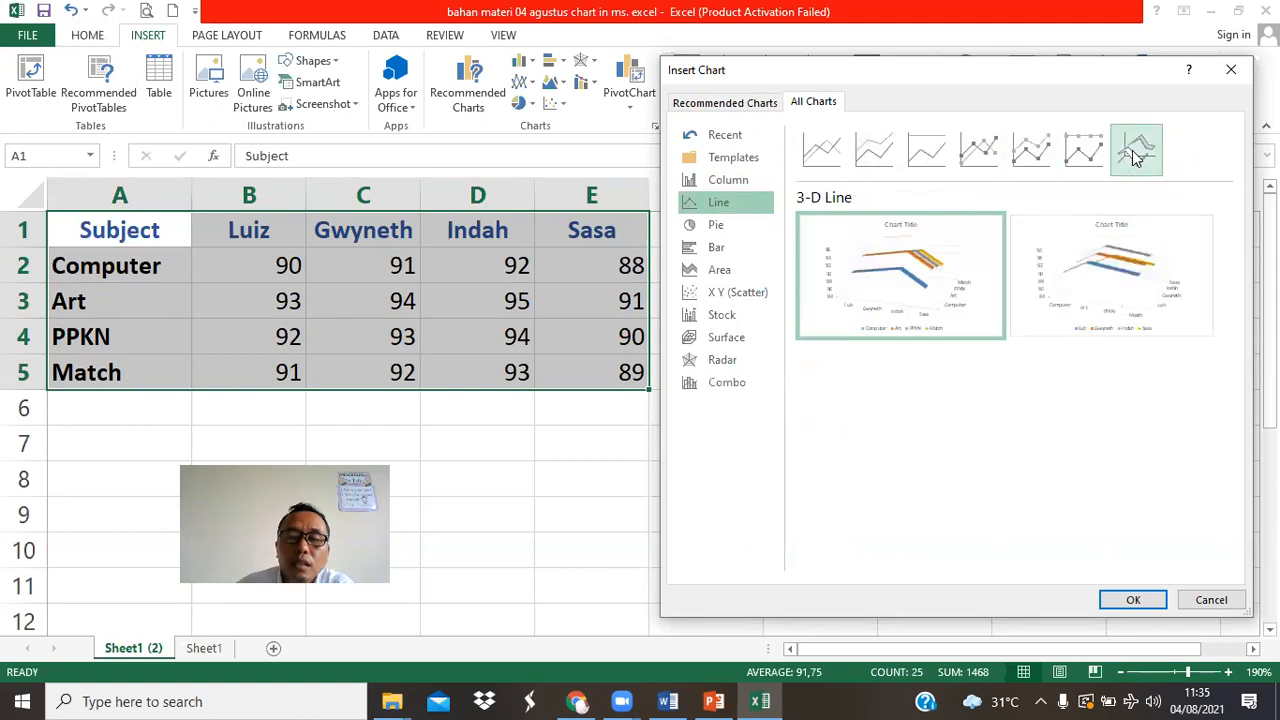
Preview the pie chart subtypes, including 3-D Pie, Bar of Pie and the doughnut variant
left_click(736, 225)
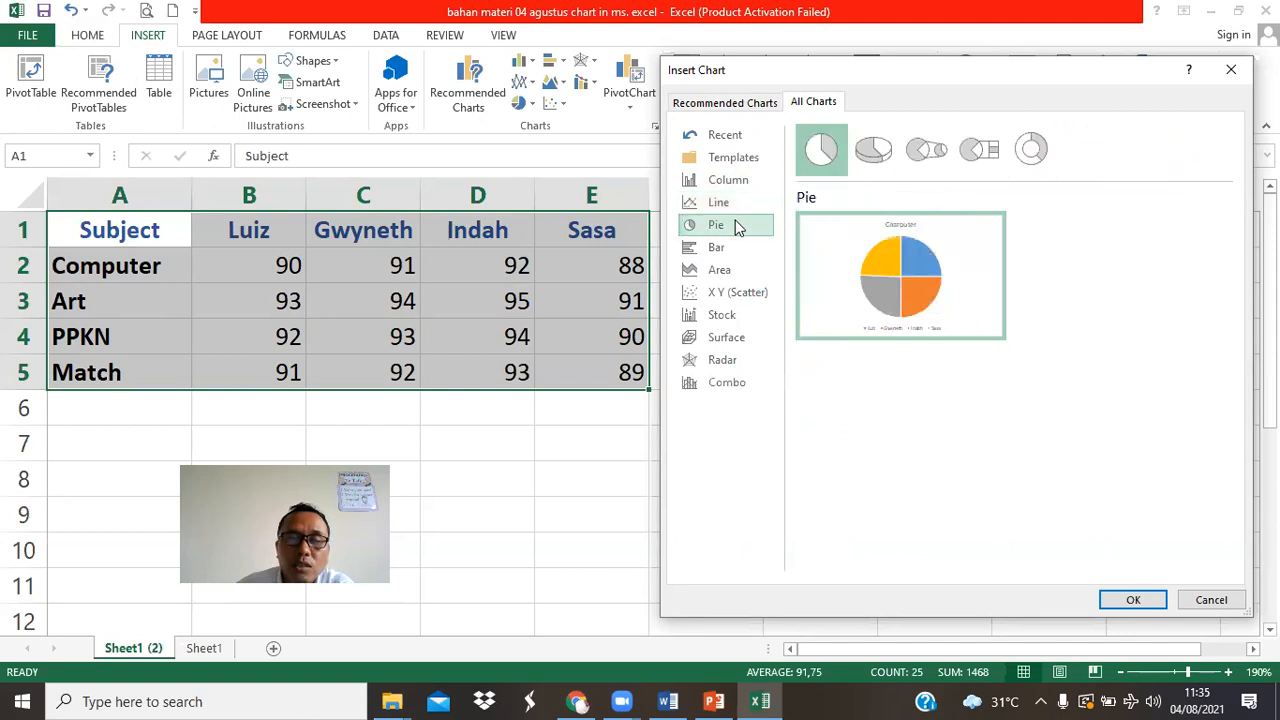
left_click(872, 150)
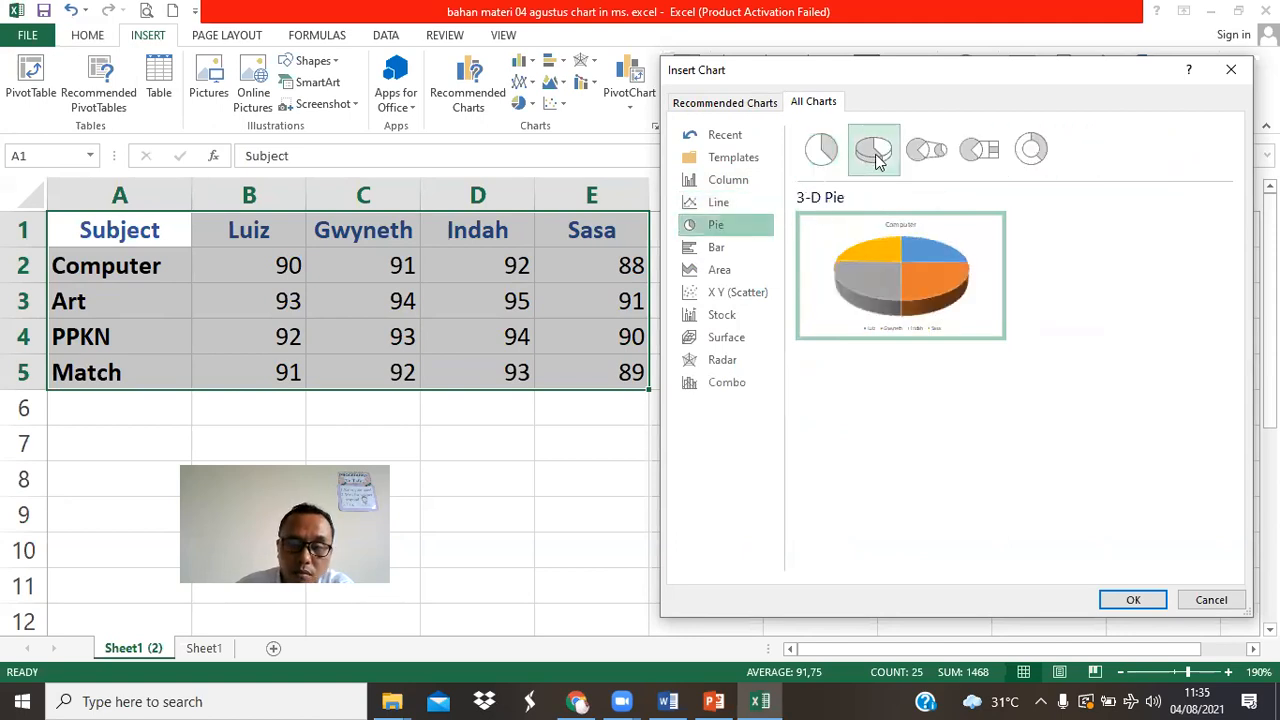
left_click(938, 150)
left_click(979, 150)
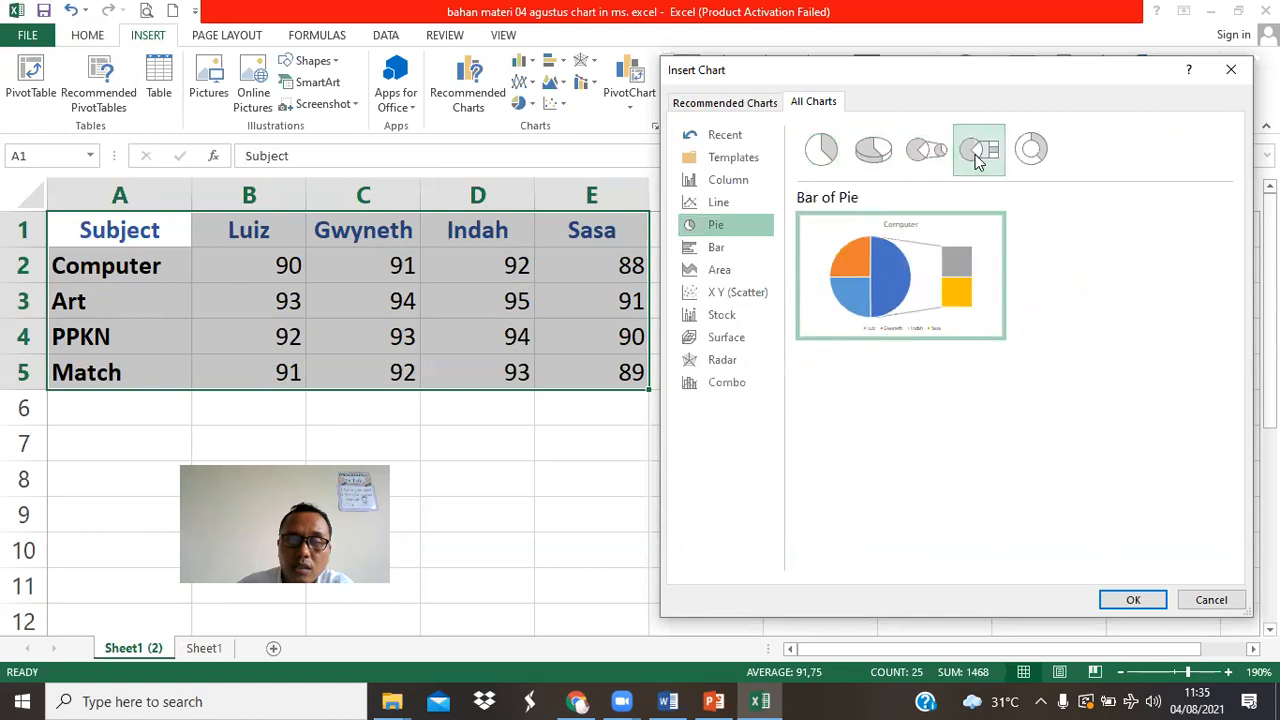
left_click(1031, 150)
left_click(821, 152)
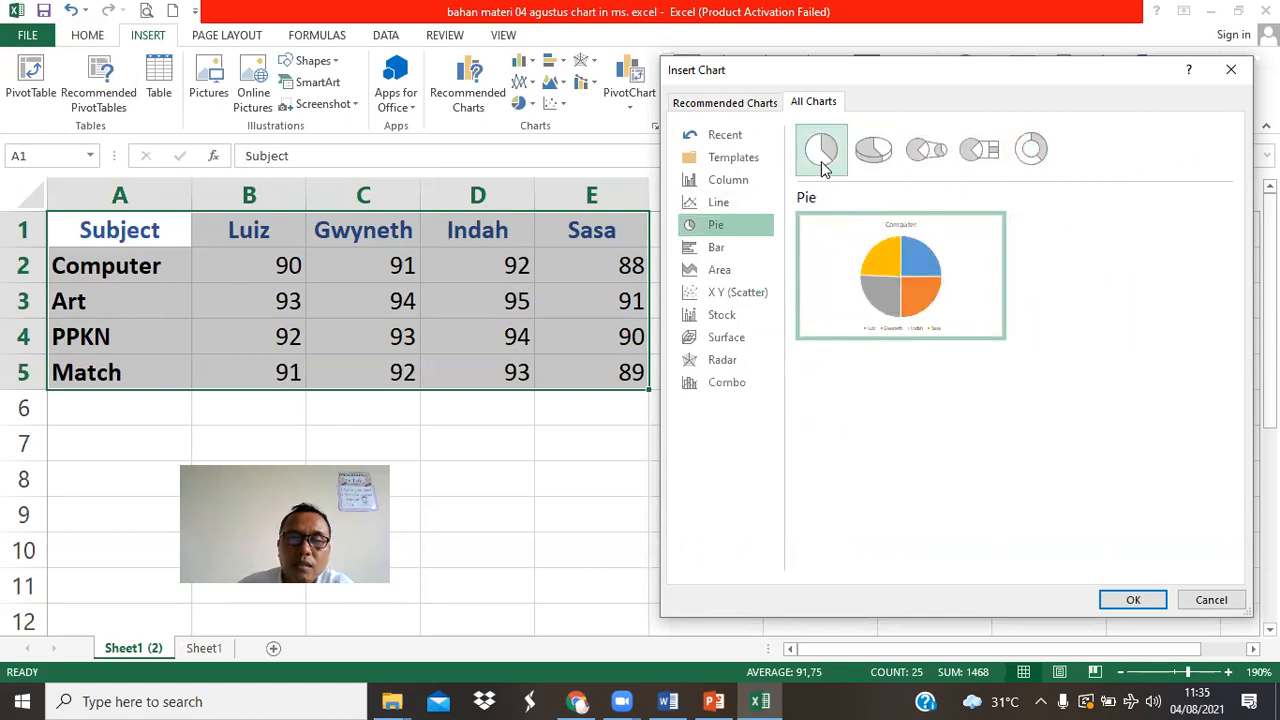
Preview the Bar, Area, X Y (Scatter), Stock, Surface, Radar and Combo chart types for the table data
left_click(751, 247)
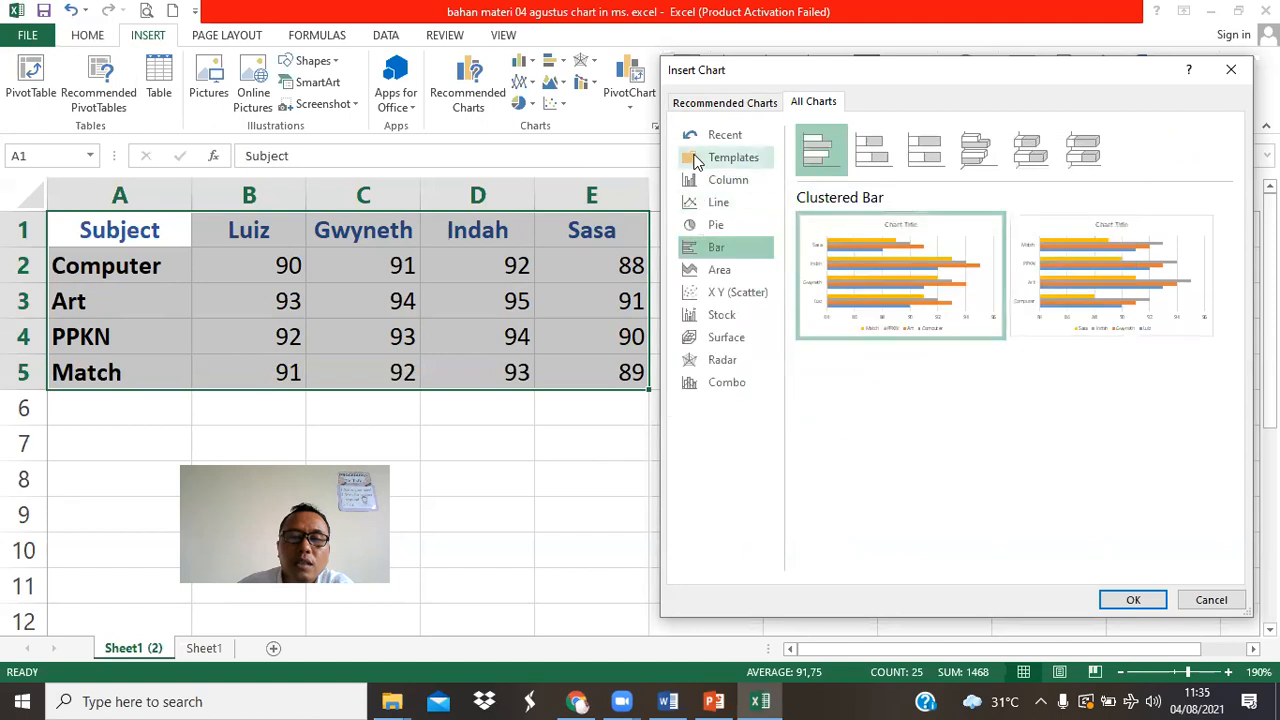
left_click(717, 272)
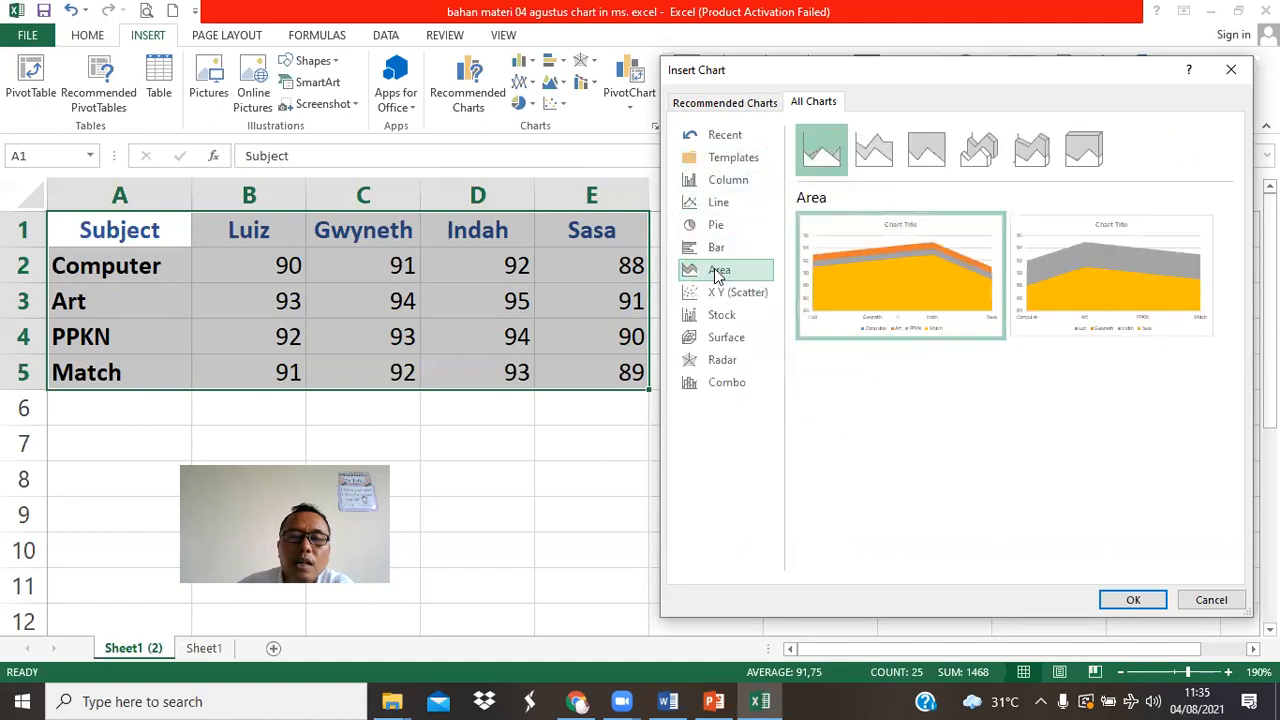
left_click(729, 296)
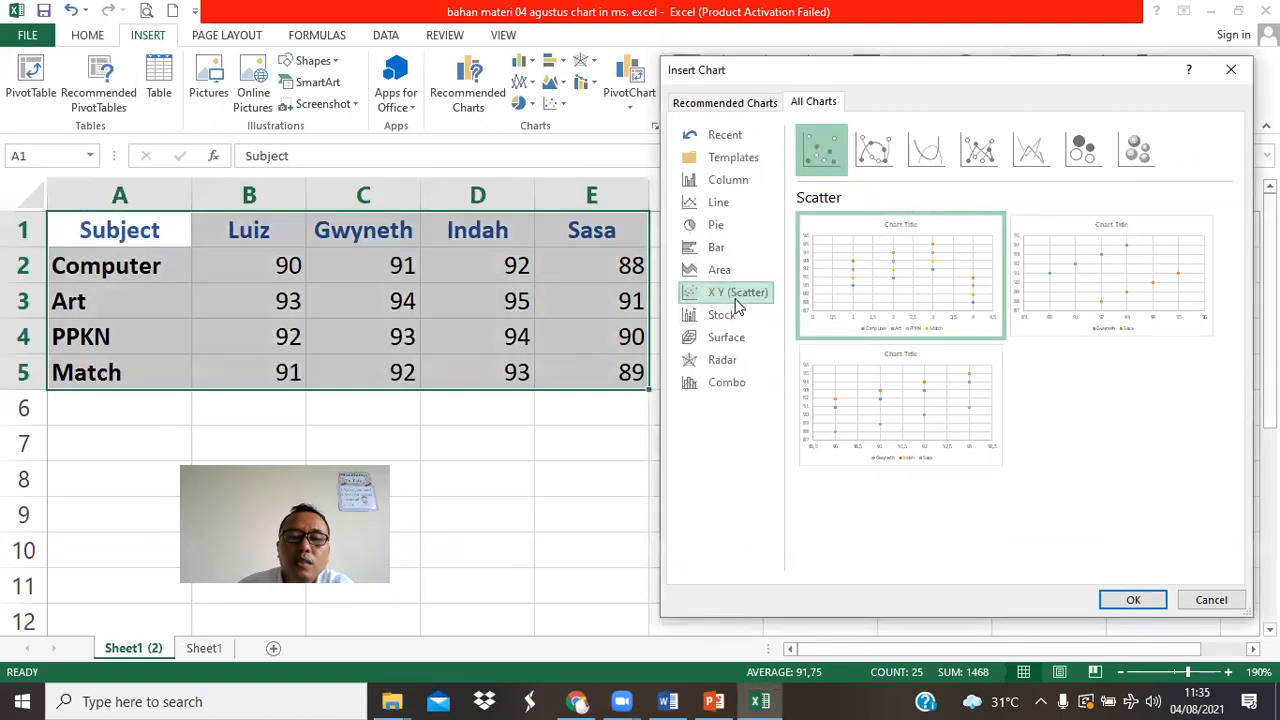
left_click(736, 318)
left_click(746, 335)
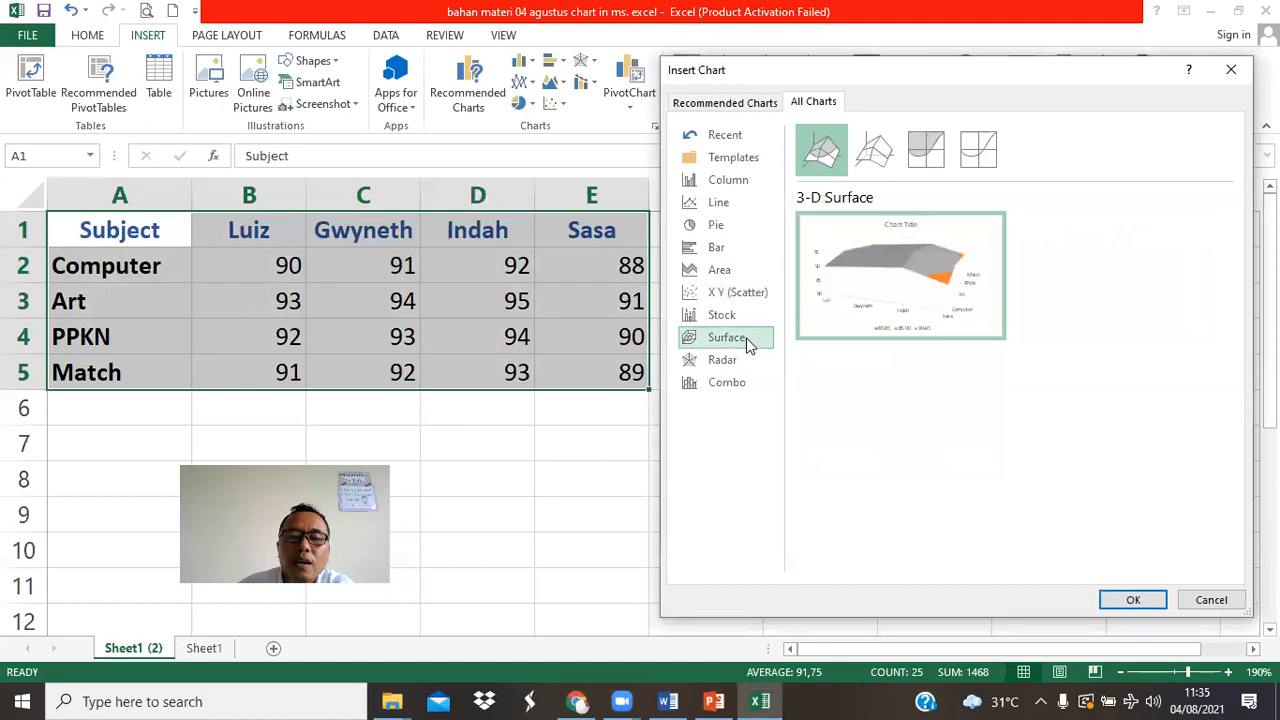
mouse_move(905, 242)
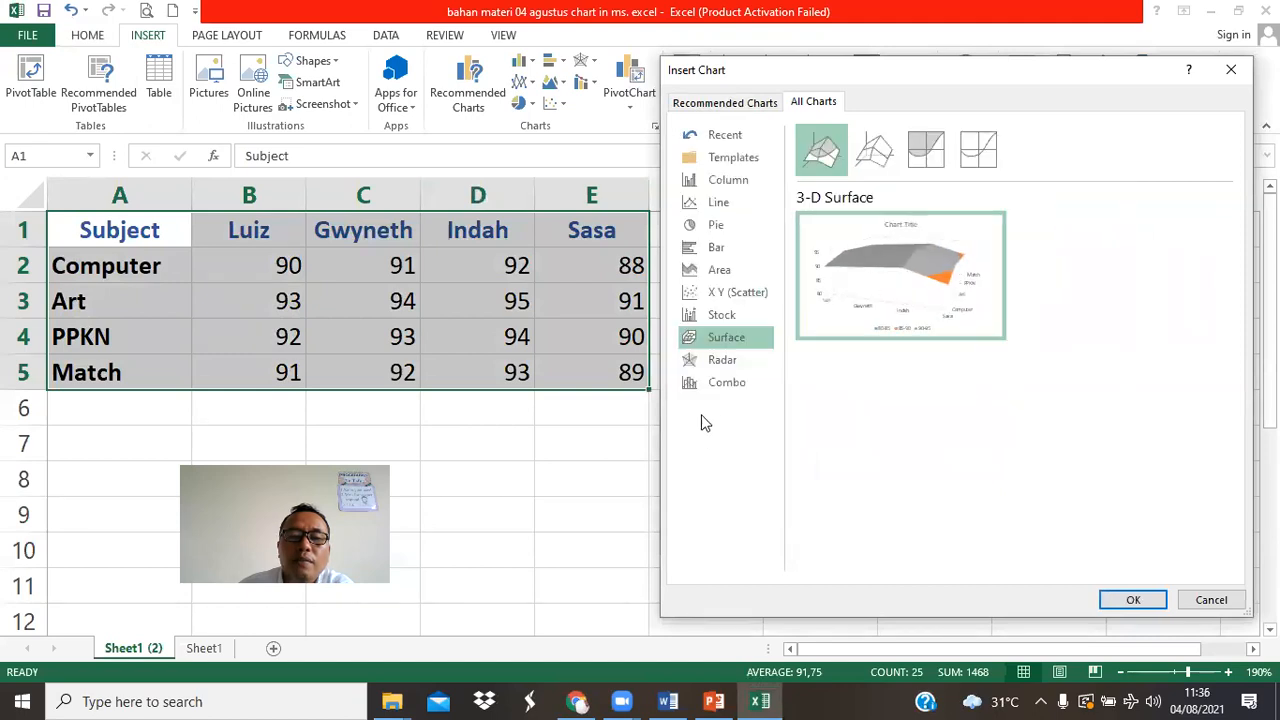
left_click(710, 361)
left_click(744, 386)
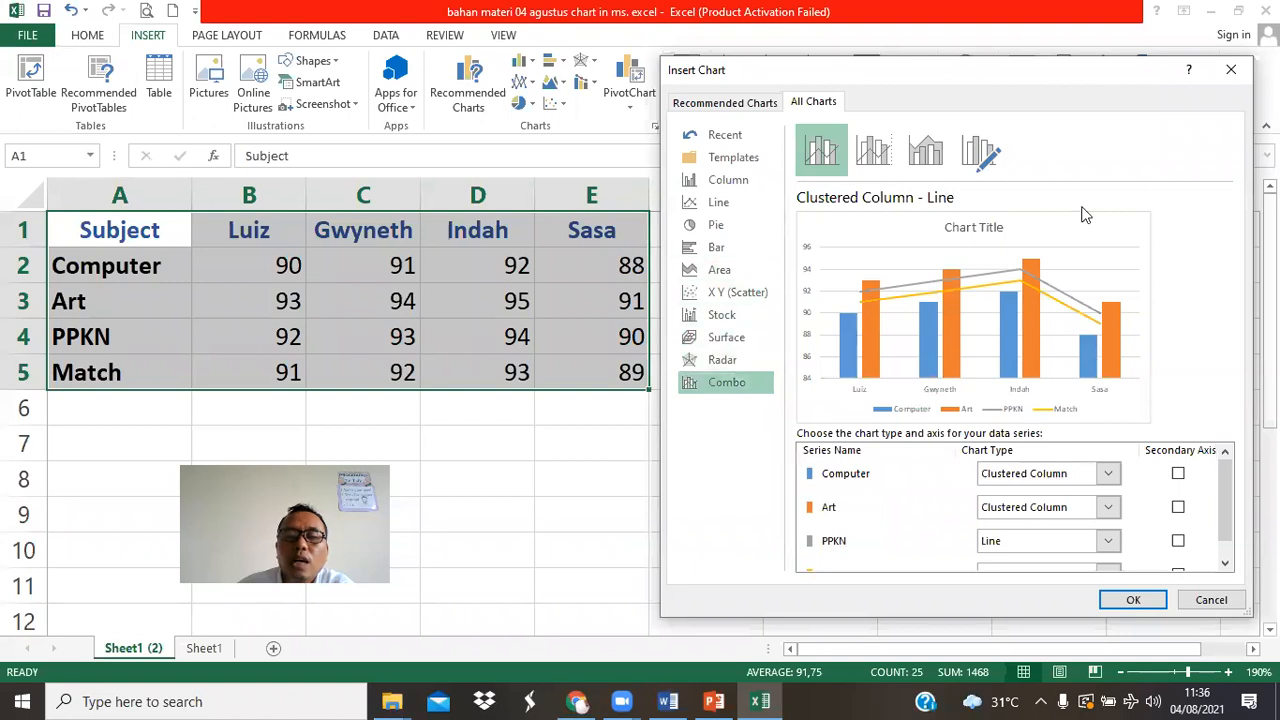
Insert a 3-D Clustered Column chart from the selected table with the student names as categories
left_click(729, 185)
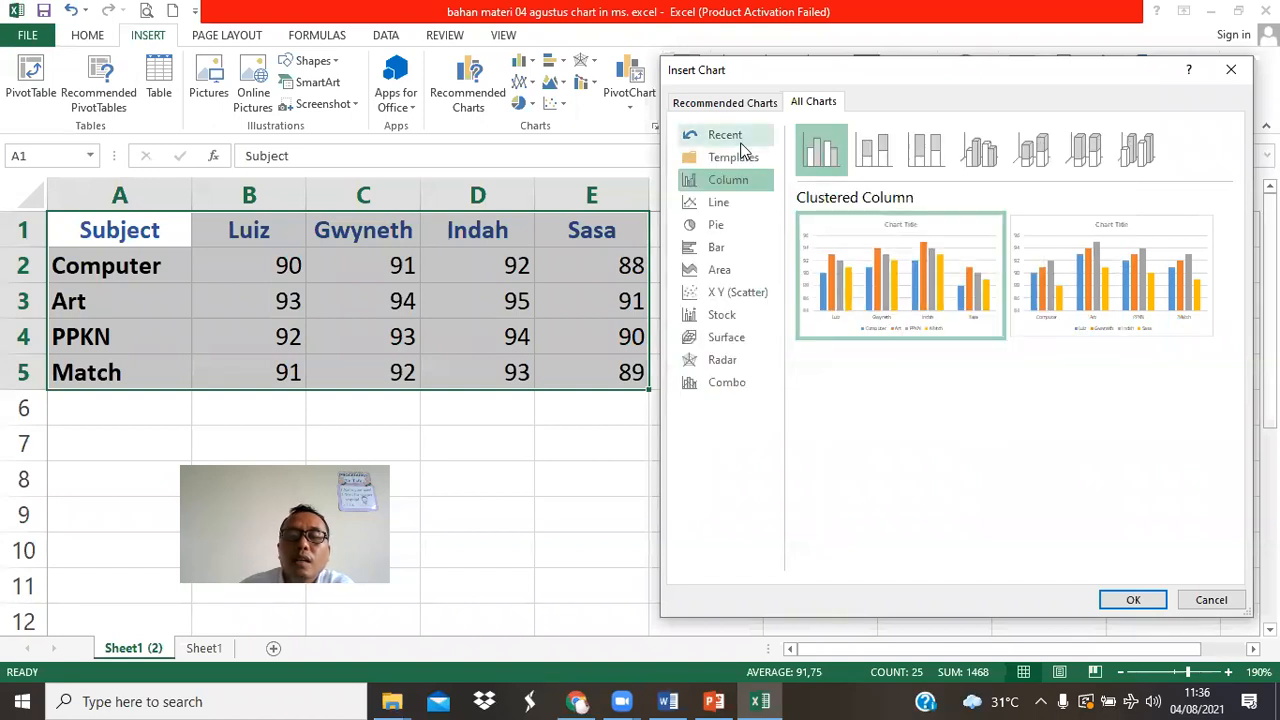
left_click(975, 155)
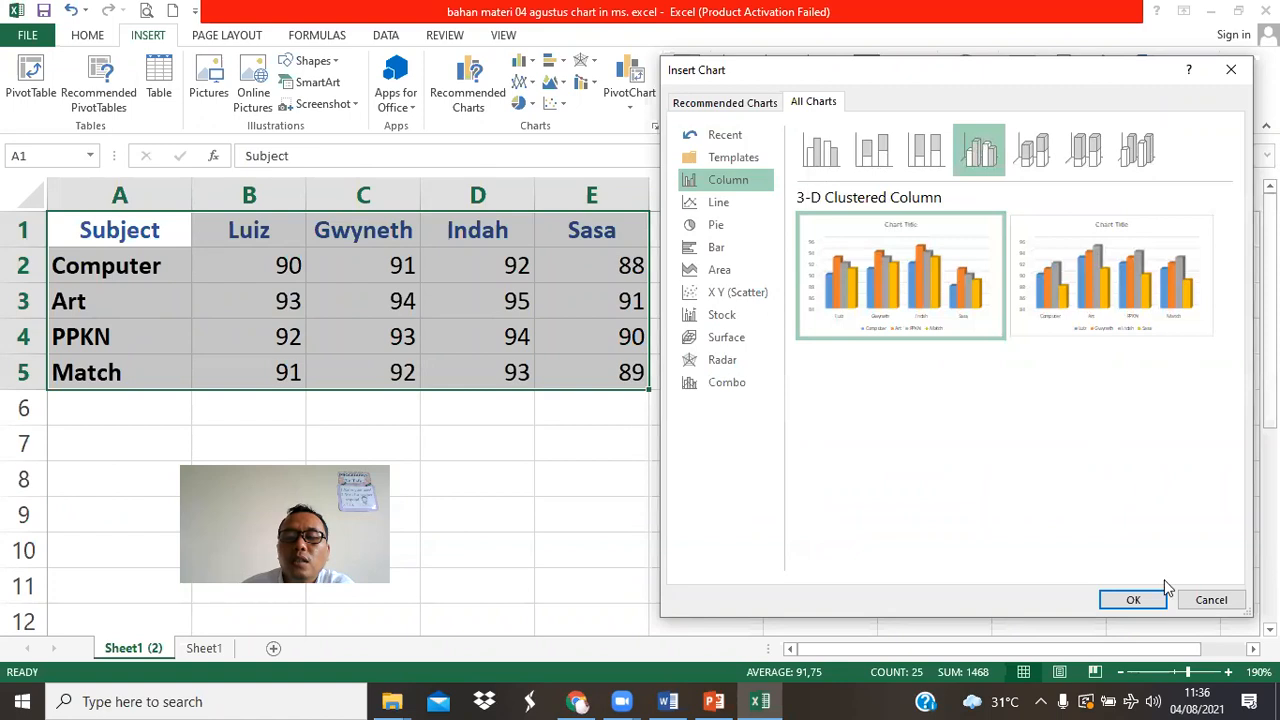
left_click(1133, 600)
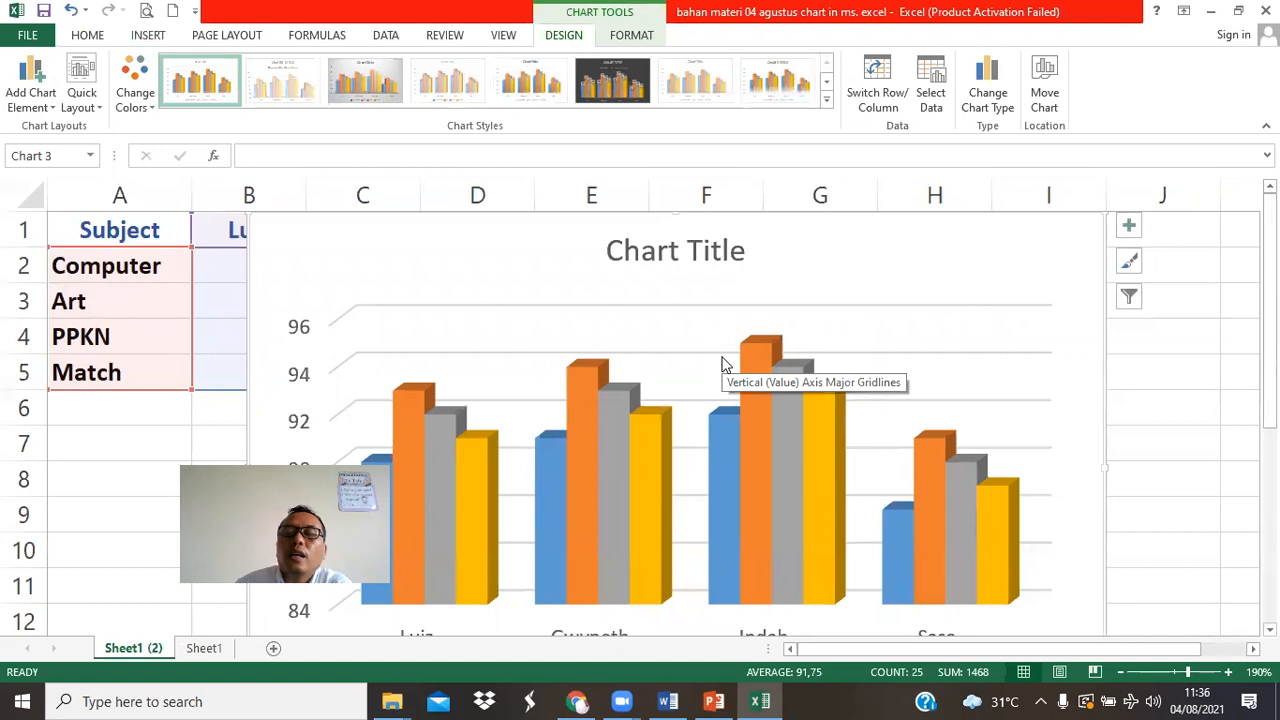
Inspect the whole chart and move it so its upper-left corner sits in cell C2, uncovering columns A and B
scroll(723, 363, "down", 2)
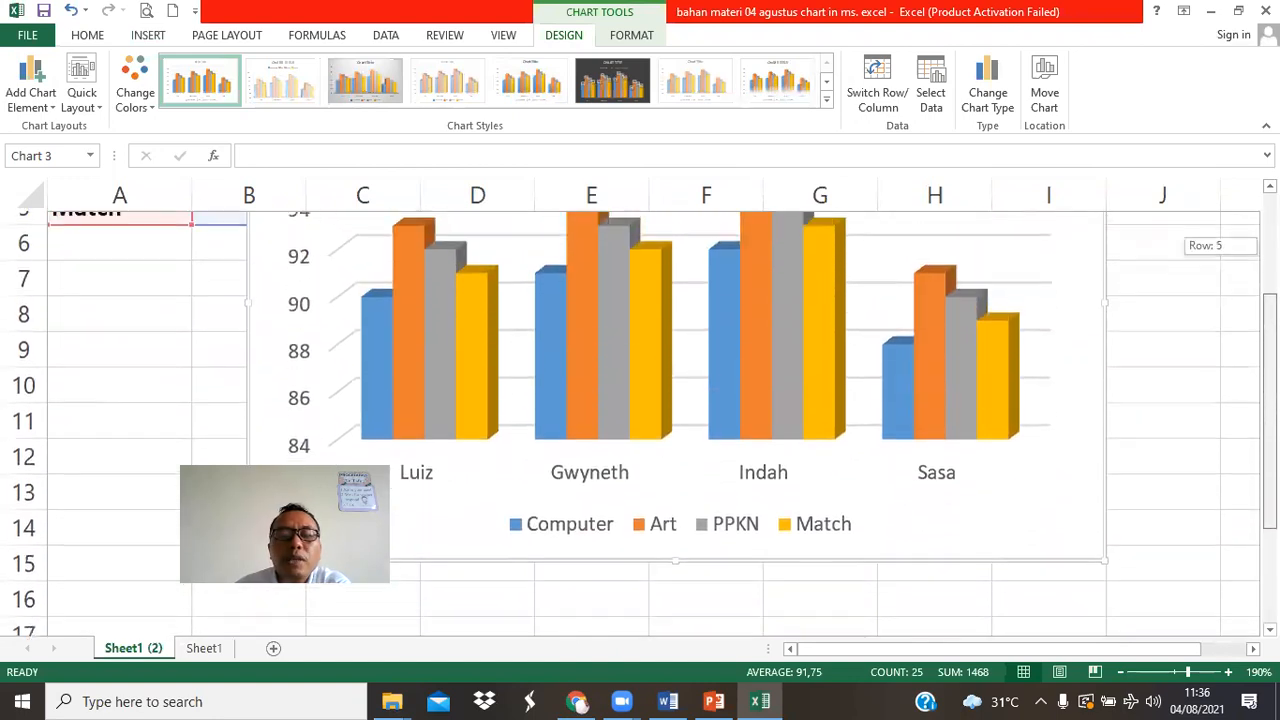
scroll(598, 378, "up", 2)
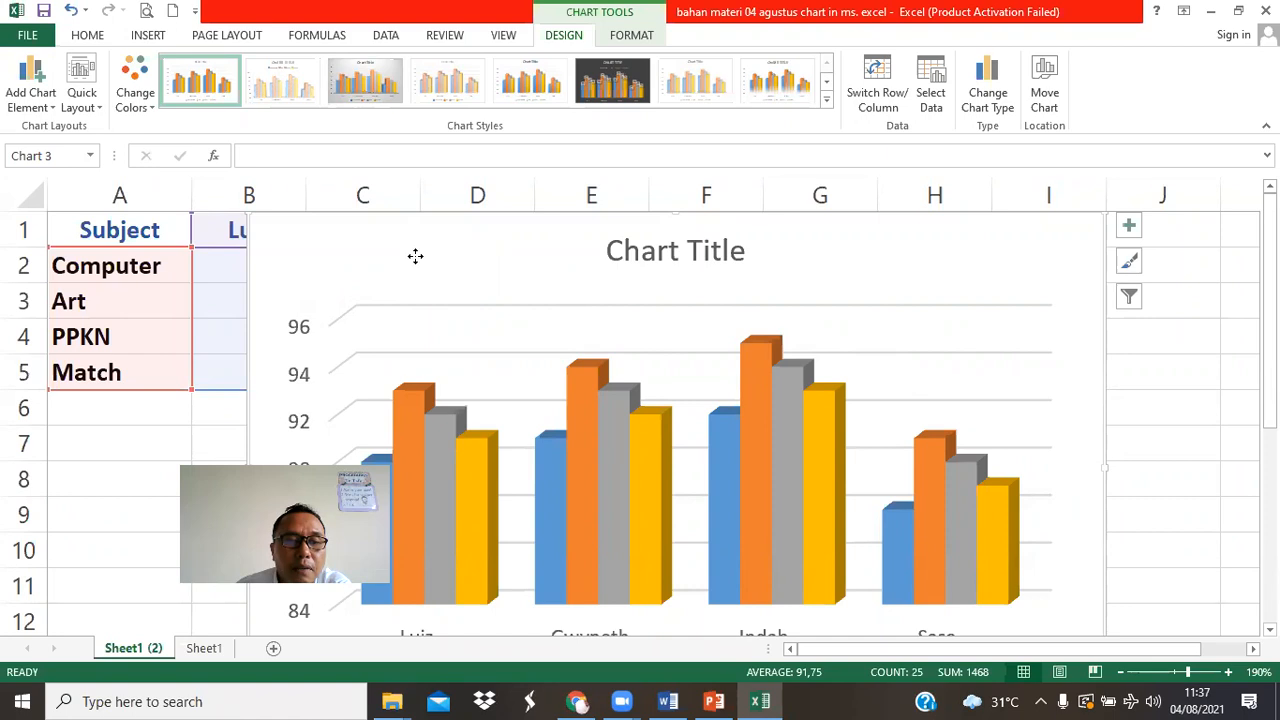
mouse_move(415, 256)
left_mouse_down()
mouse_move(529, 311)
mouse_move(617, 323)
mouse_move(606, 266)
mouse_move(517, 294)
mouse_move(509, 309)
left_mouse_up()
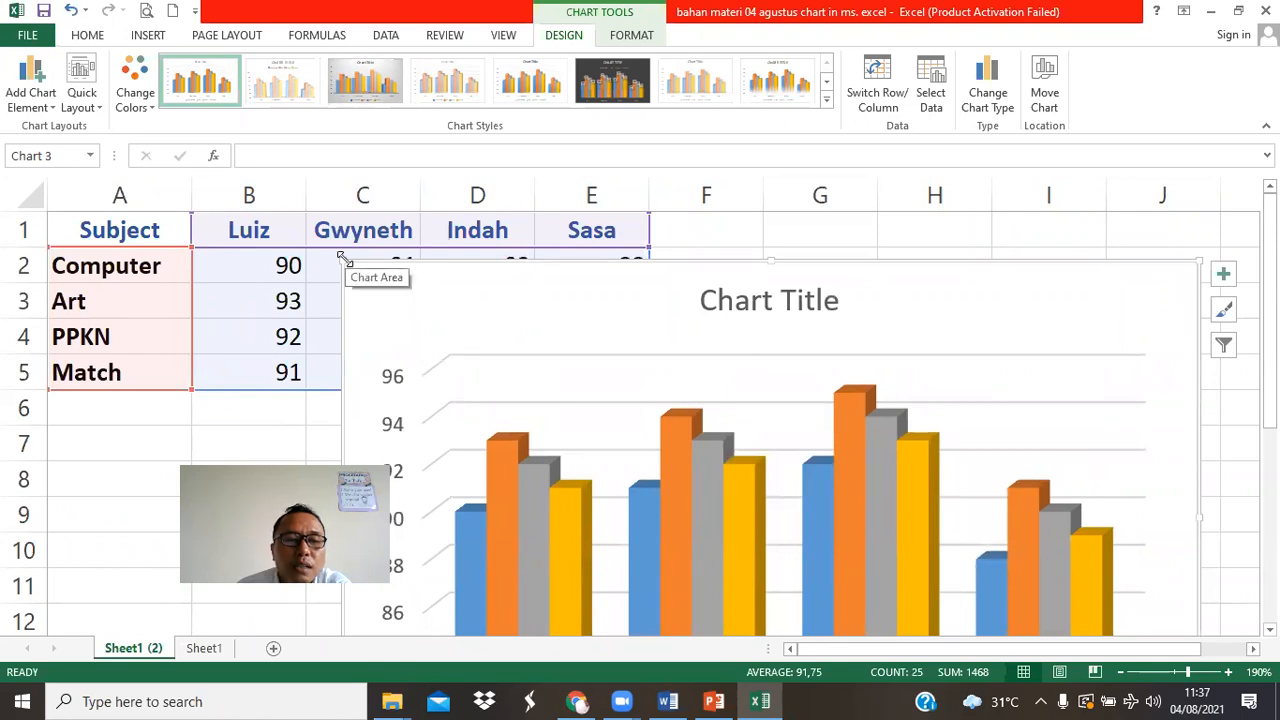
Shrink the chart from its upper-left corner to uncover the whole score table and reduce the sheet zoom to 130%
left_click_drag(345, 260, 550, 385)
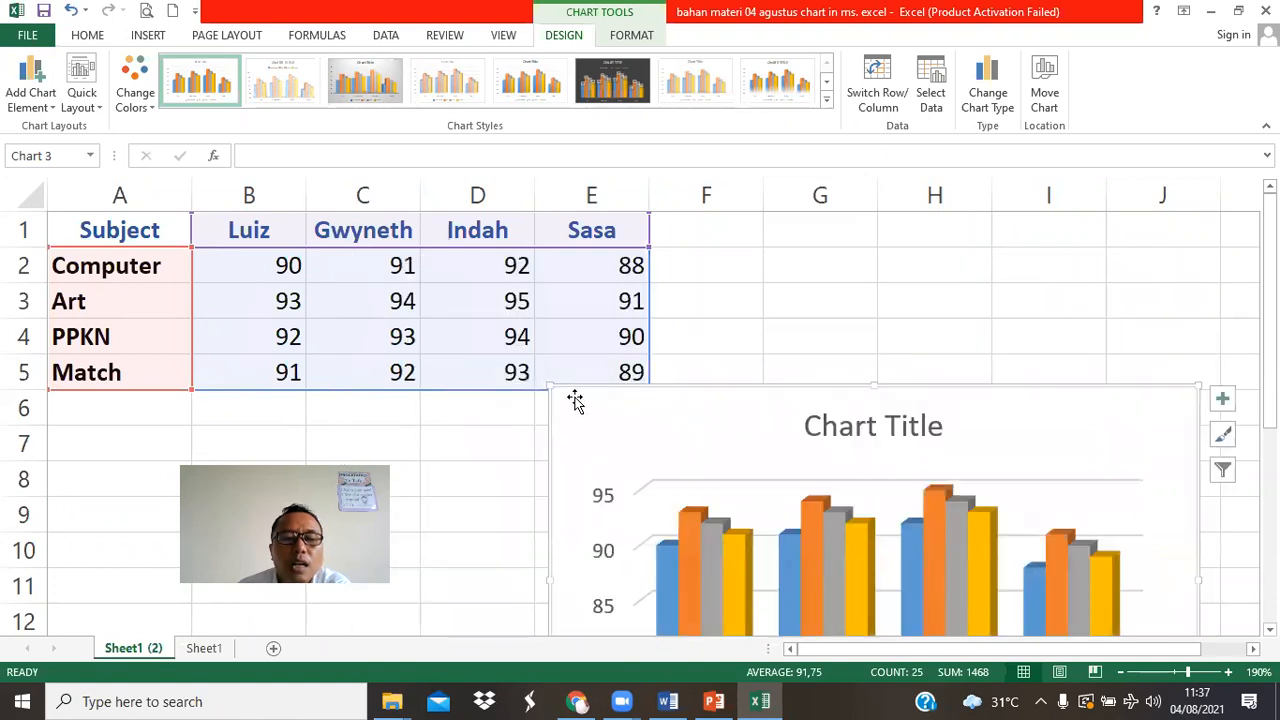
left_click(1125, 675)
left_click(1125, 675)
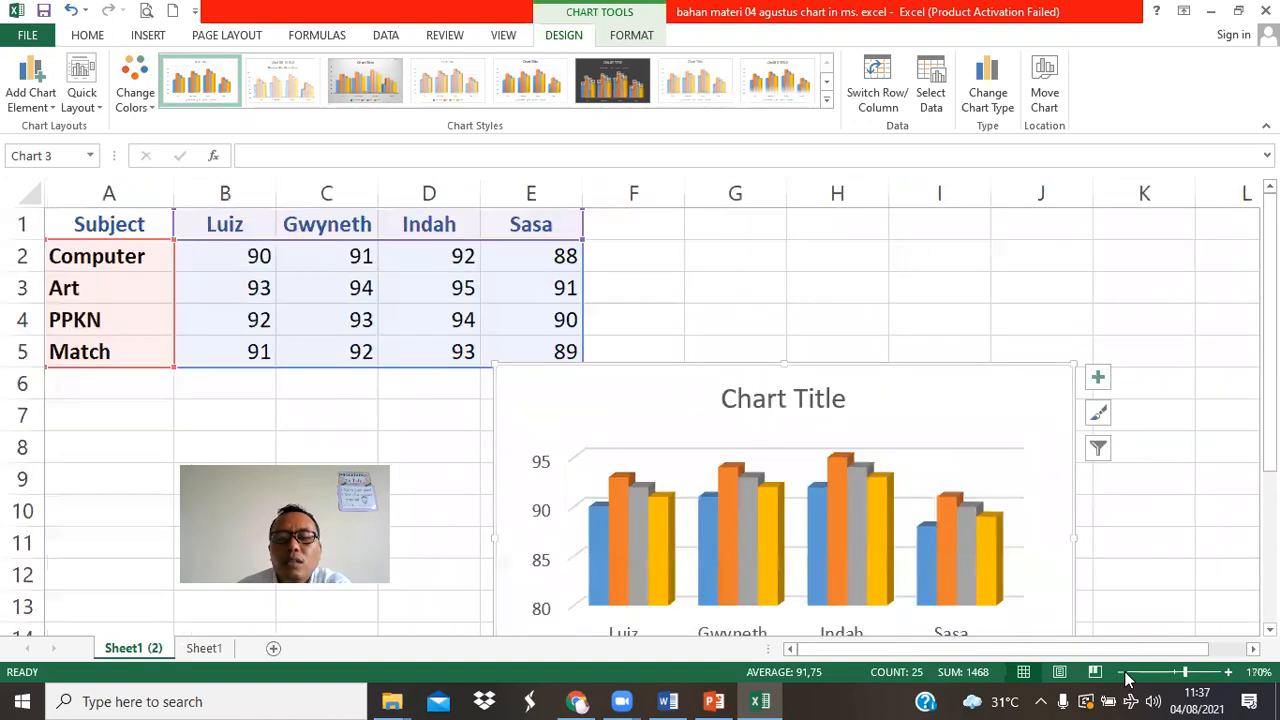
left_click(1125, 675)
left_click(1125, 675)
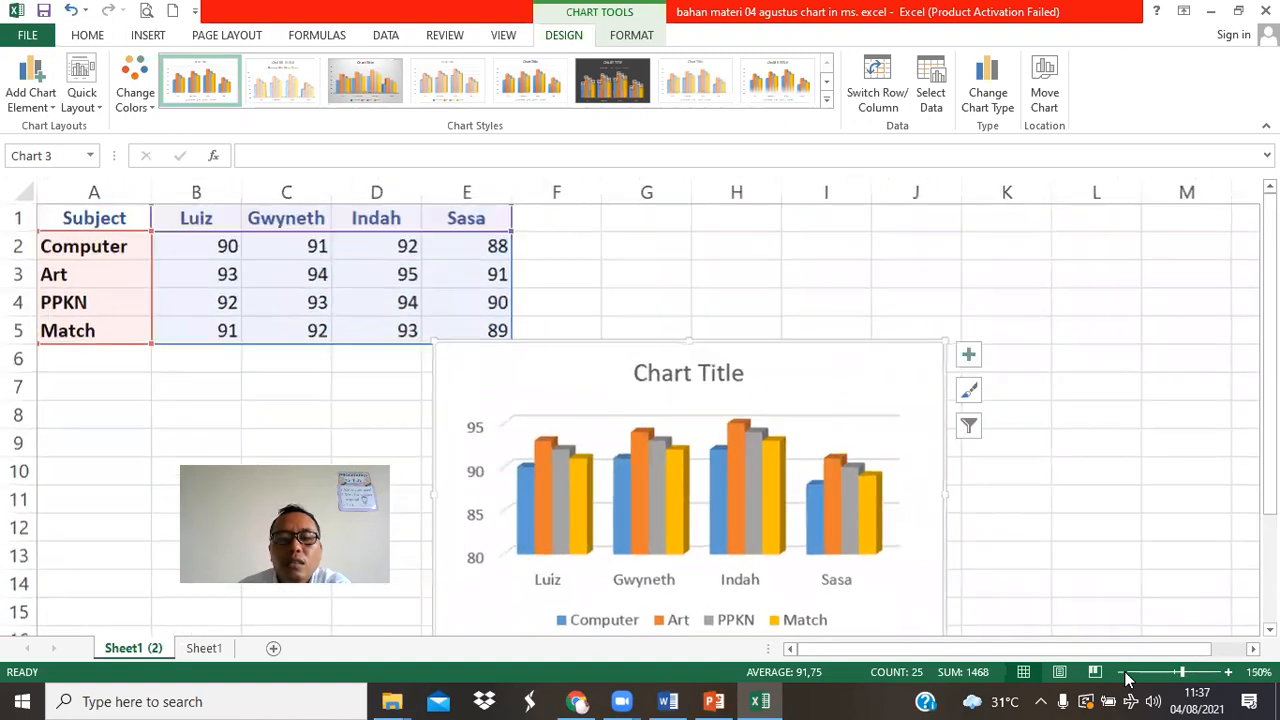
left_click(1125, 675)
left_click(1125, 675)
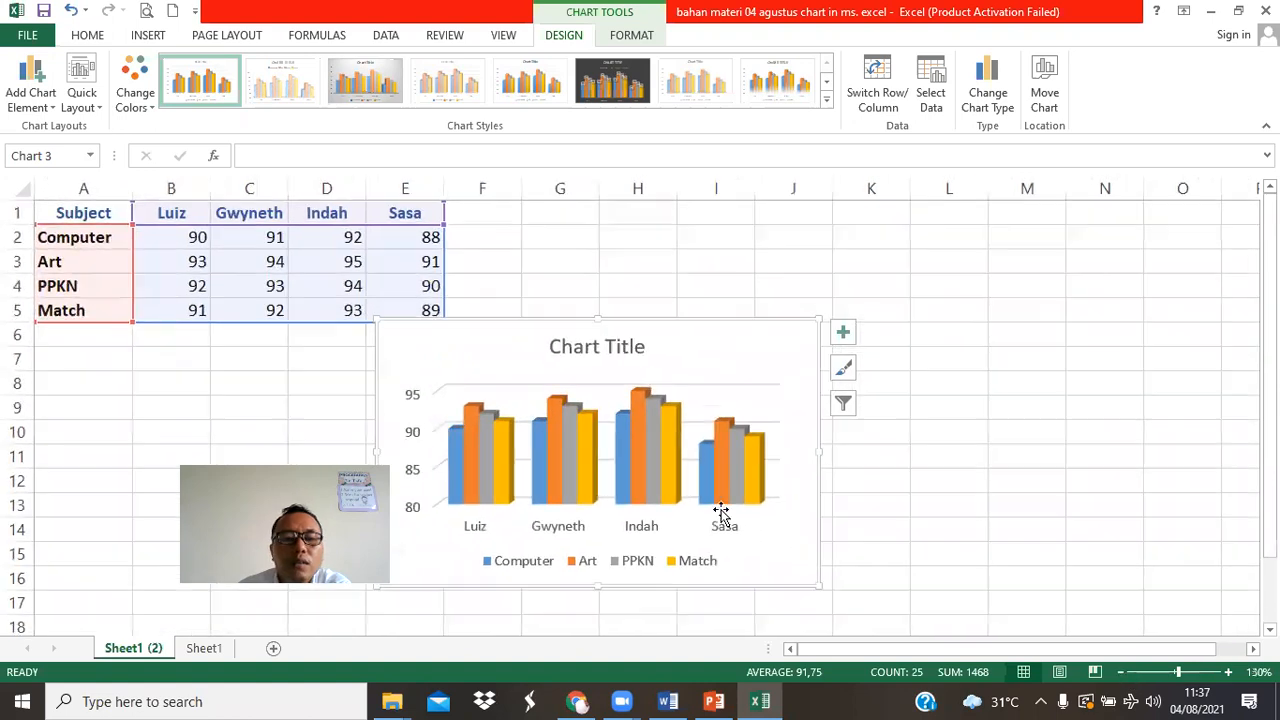
left_click(770, 502)
left_click_drag(770, 502, 749, 509)
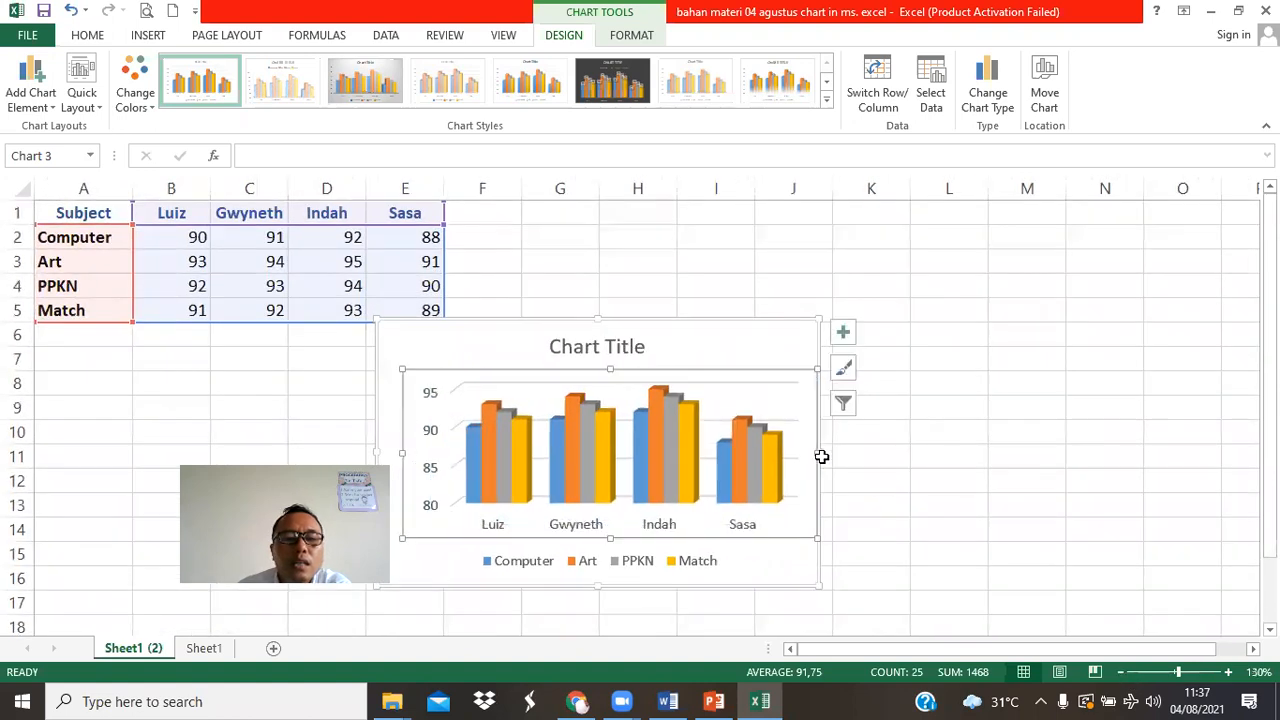
left_click(70, 10)
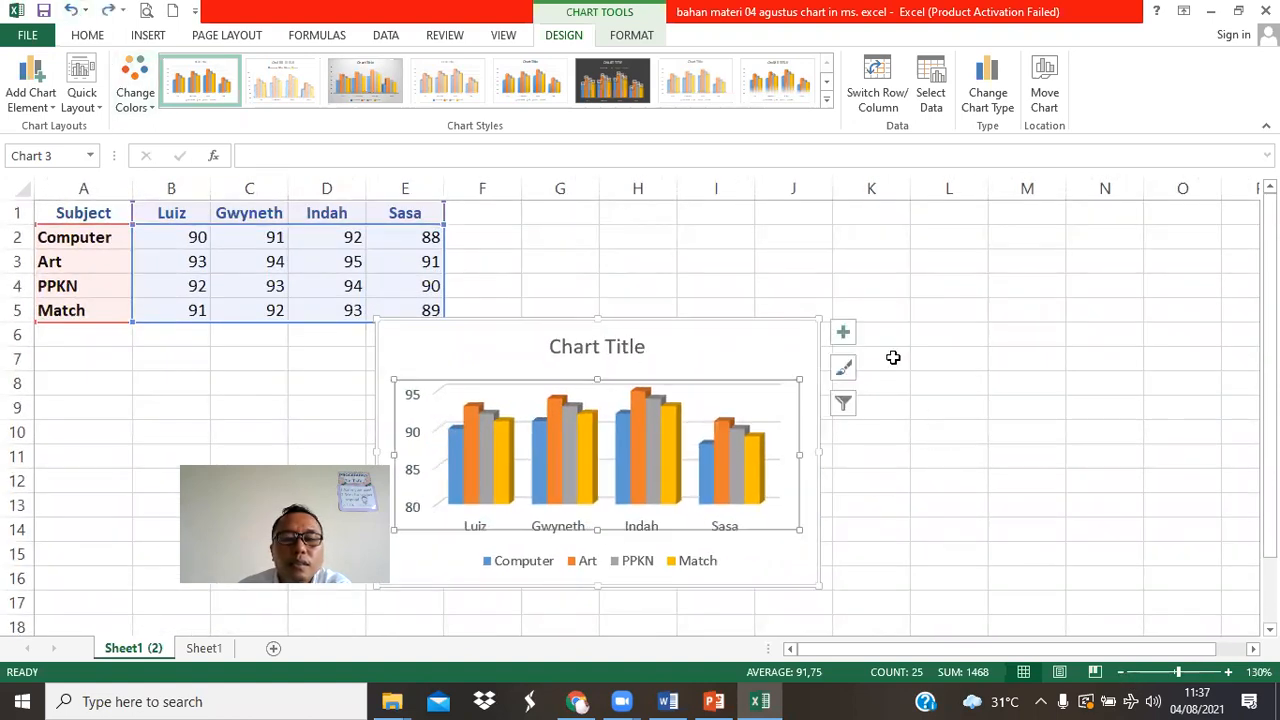
Move the chart beside the table with its upper-left corner in cell F1 and enlarge it to reach the end of row 14
left_click(914, 331)
left_click(770, 344)
left_click_drag(770, 344, 889, 236)
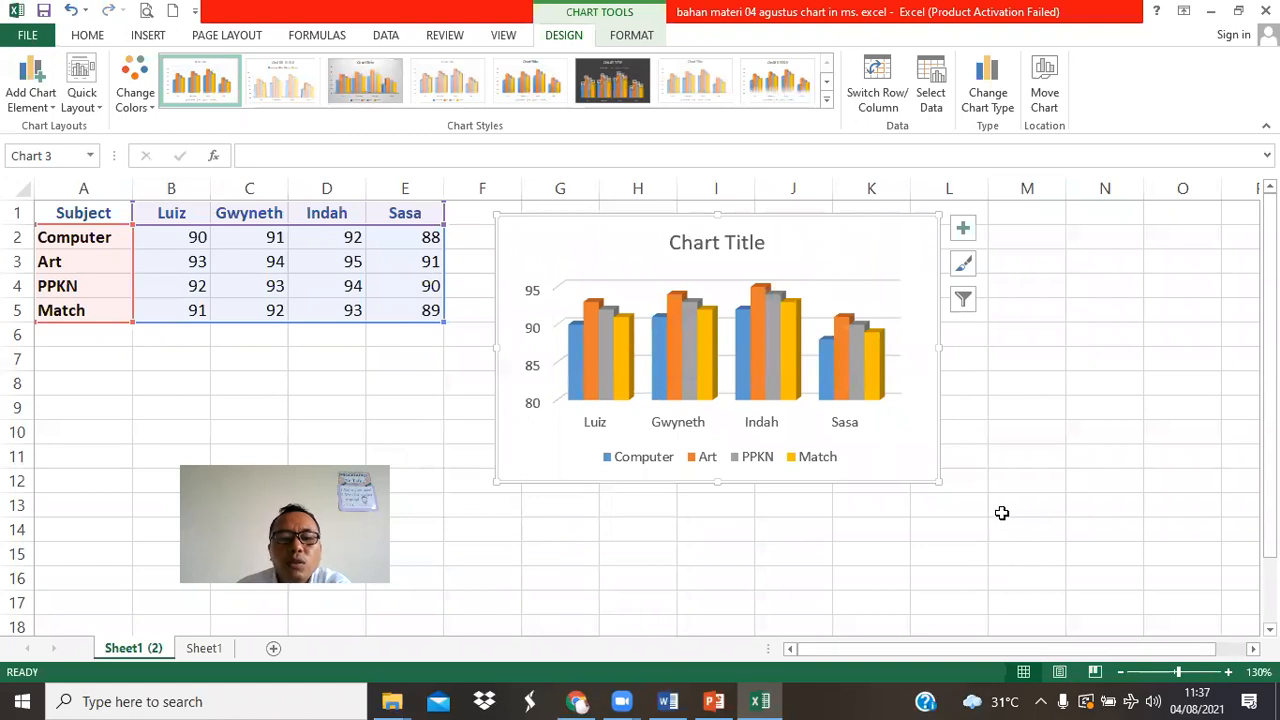
left_click(977, 451)
left_click(937, 483)
left_click_drag(937, 483, 995, 542)
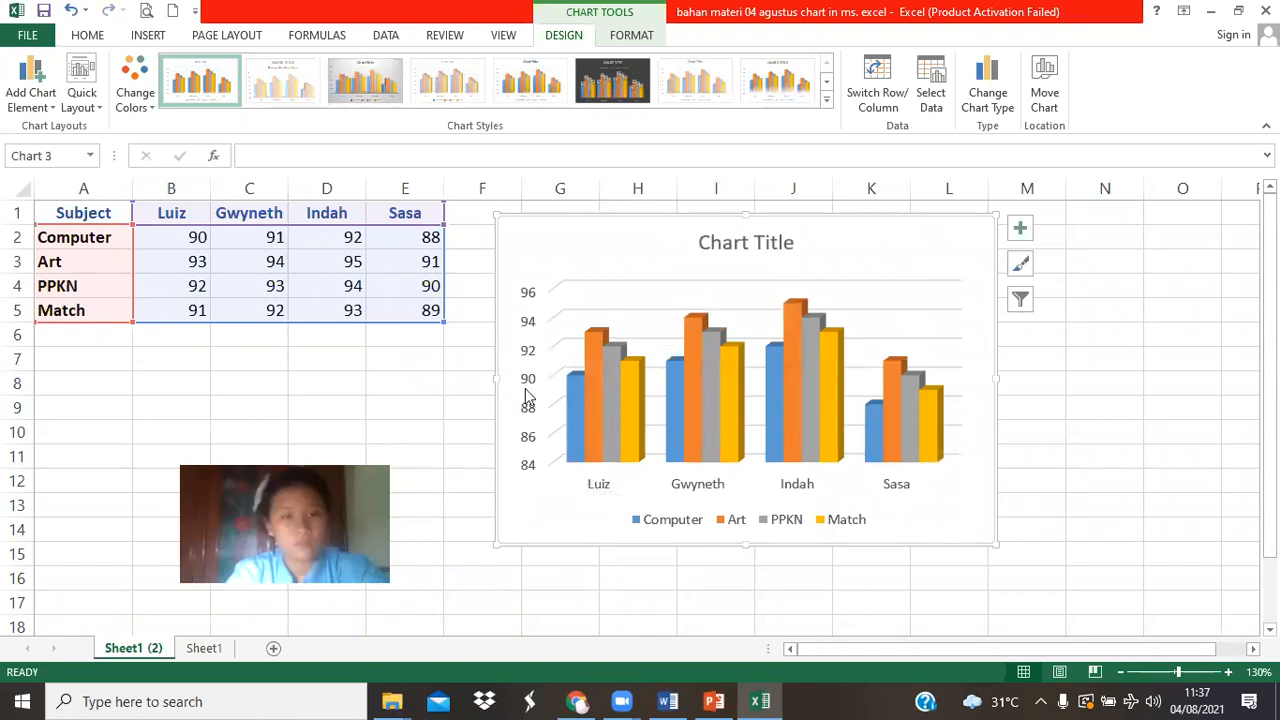
Examine how the Art and Computer column series and the legend relate to the table data
left_click(595, 440)
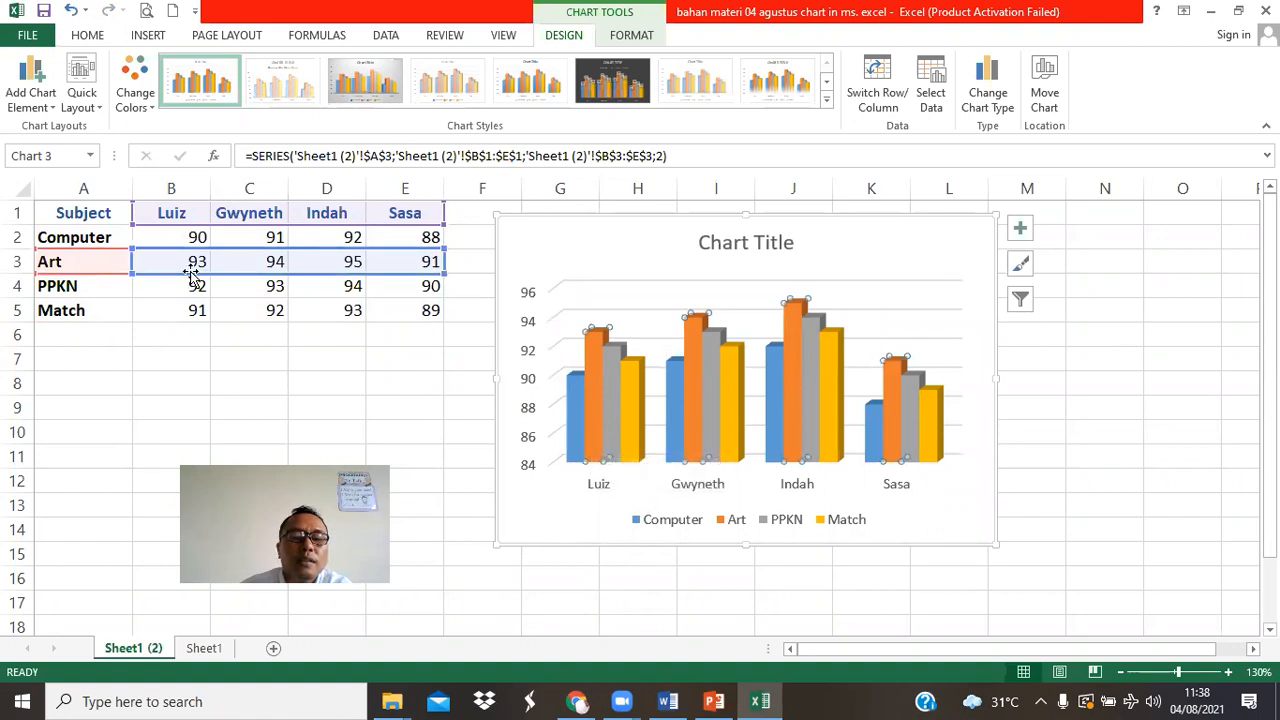
left_click(573, 398)
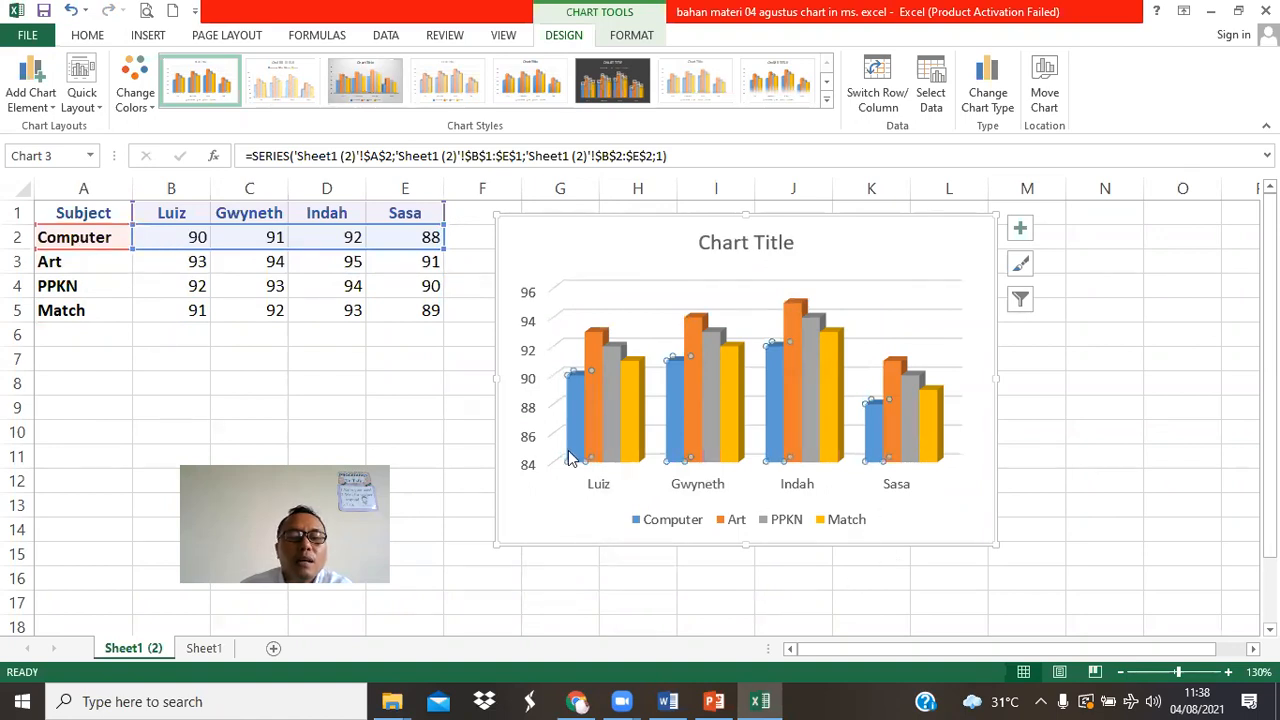
left_click(651, 522)
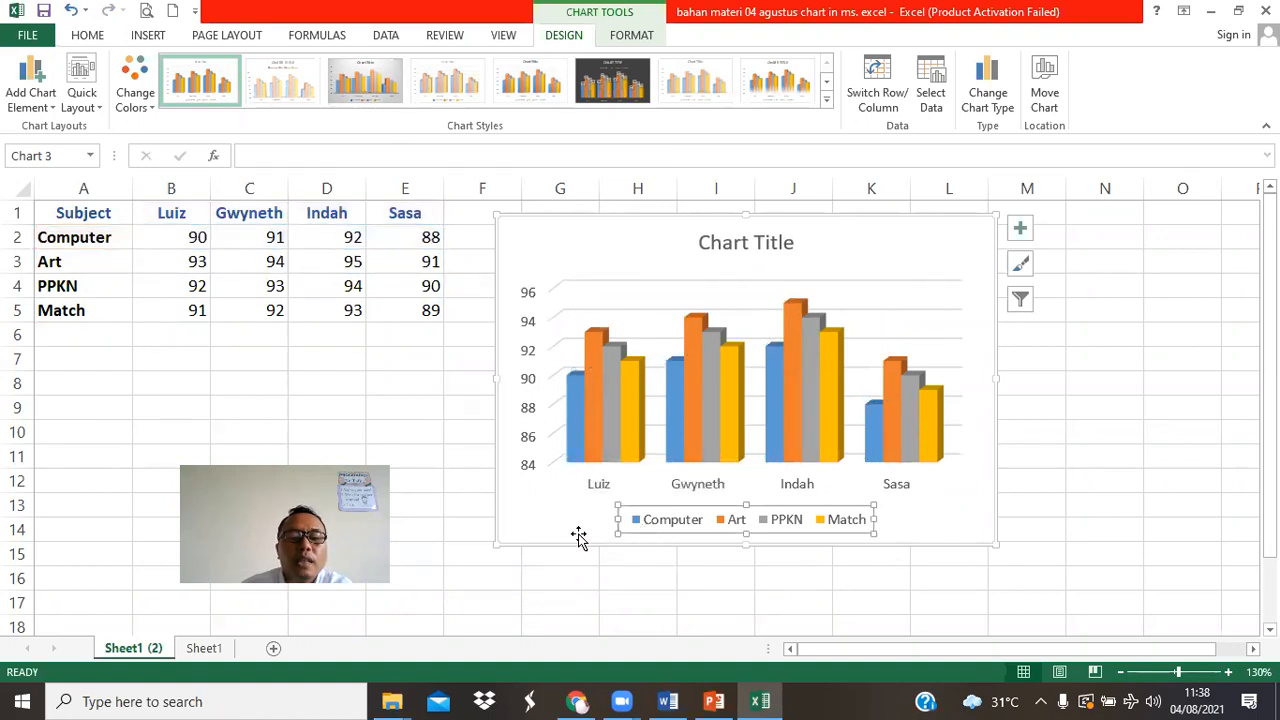
left_click(579, 537)
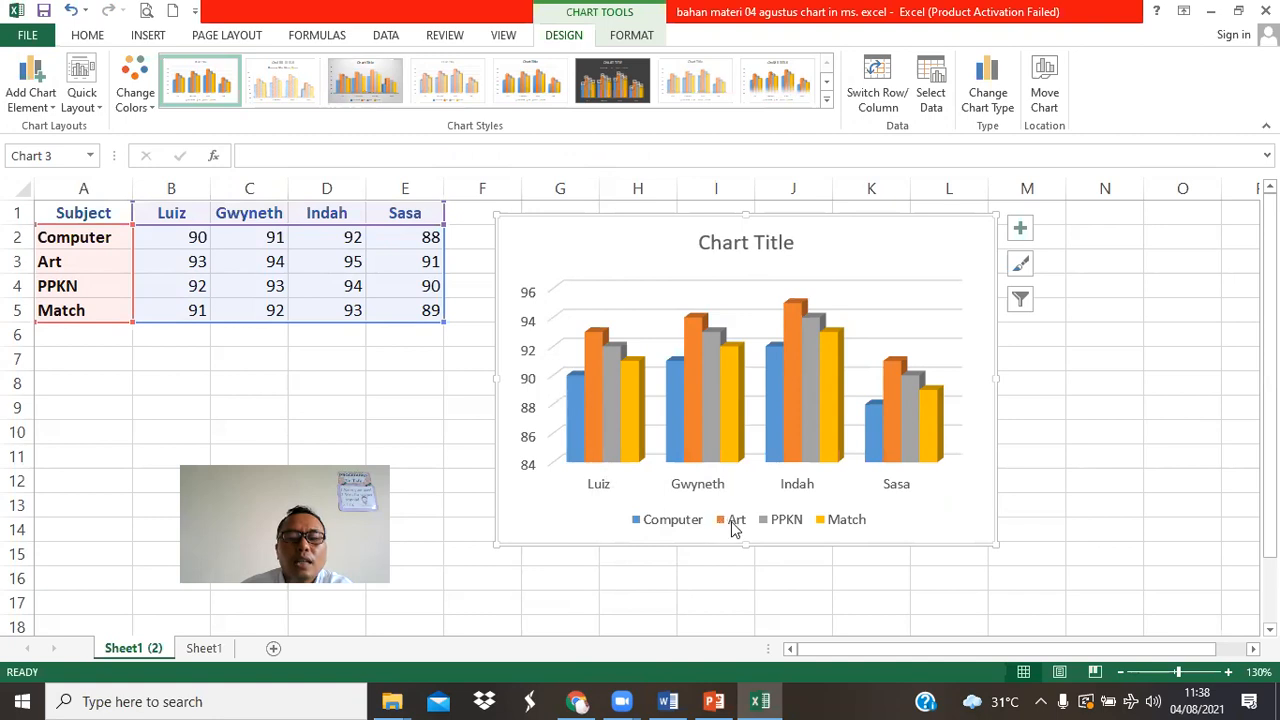
mouse_move(588, 414)
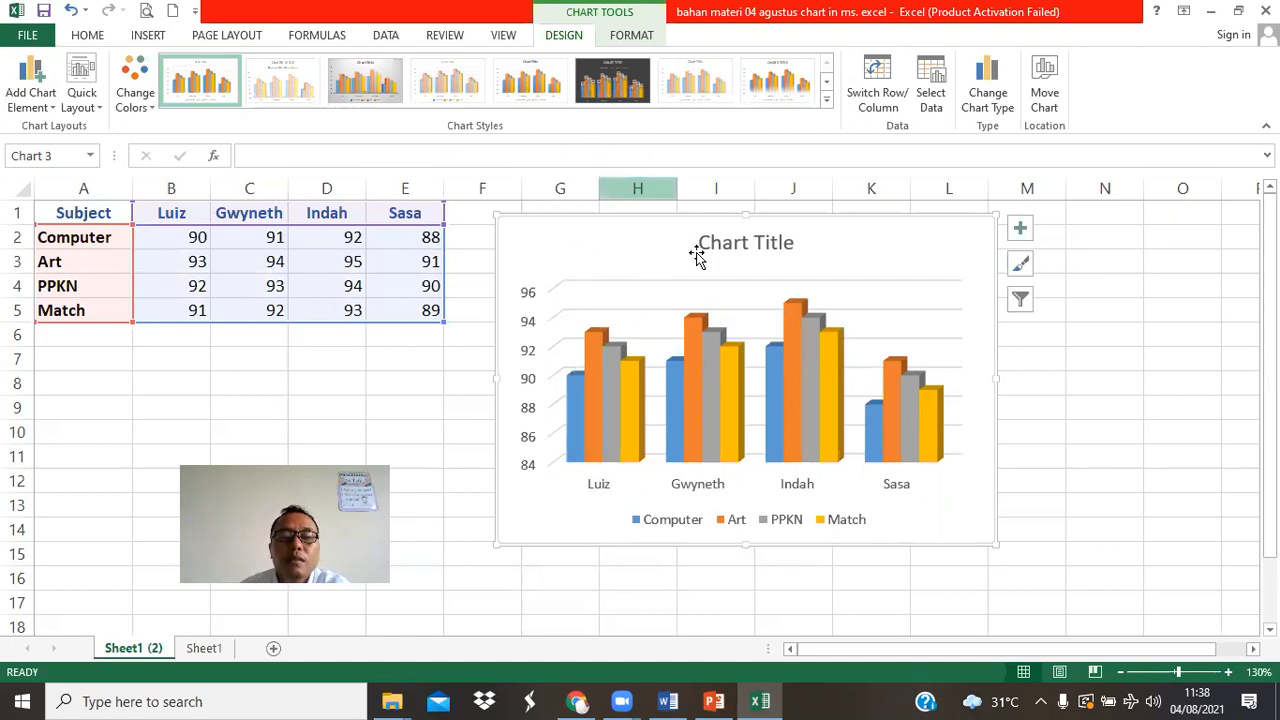
left_click(626, 98)
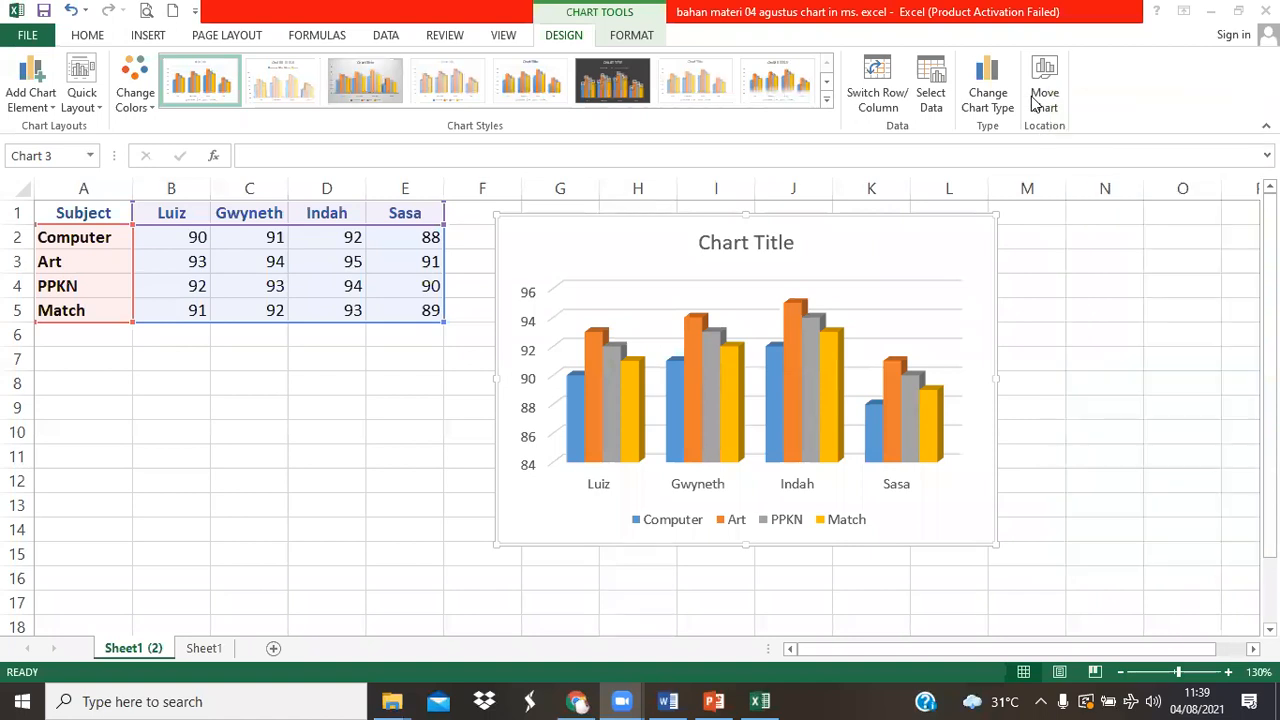
Delete the 3-D clustered column chart from the sheet, leaving only the score table
left_click(848, 298)
left_click(882, 248)
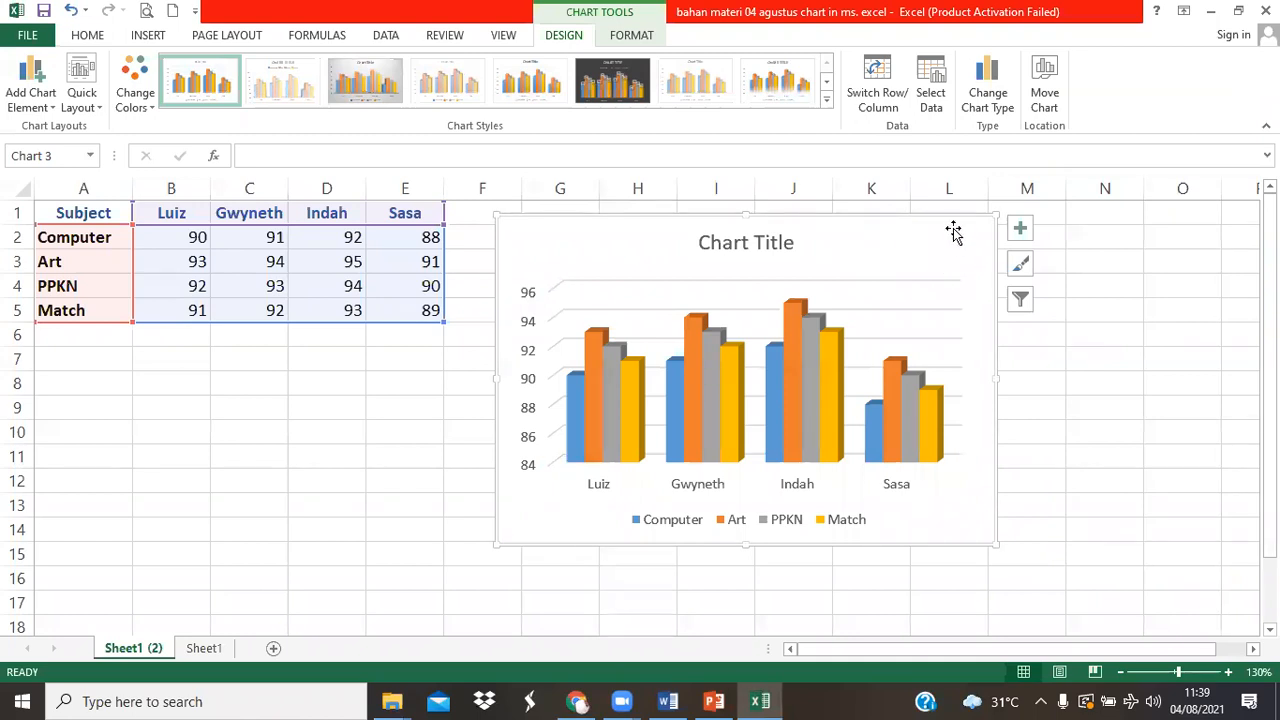
key("Delete")
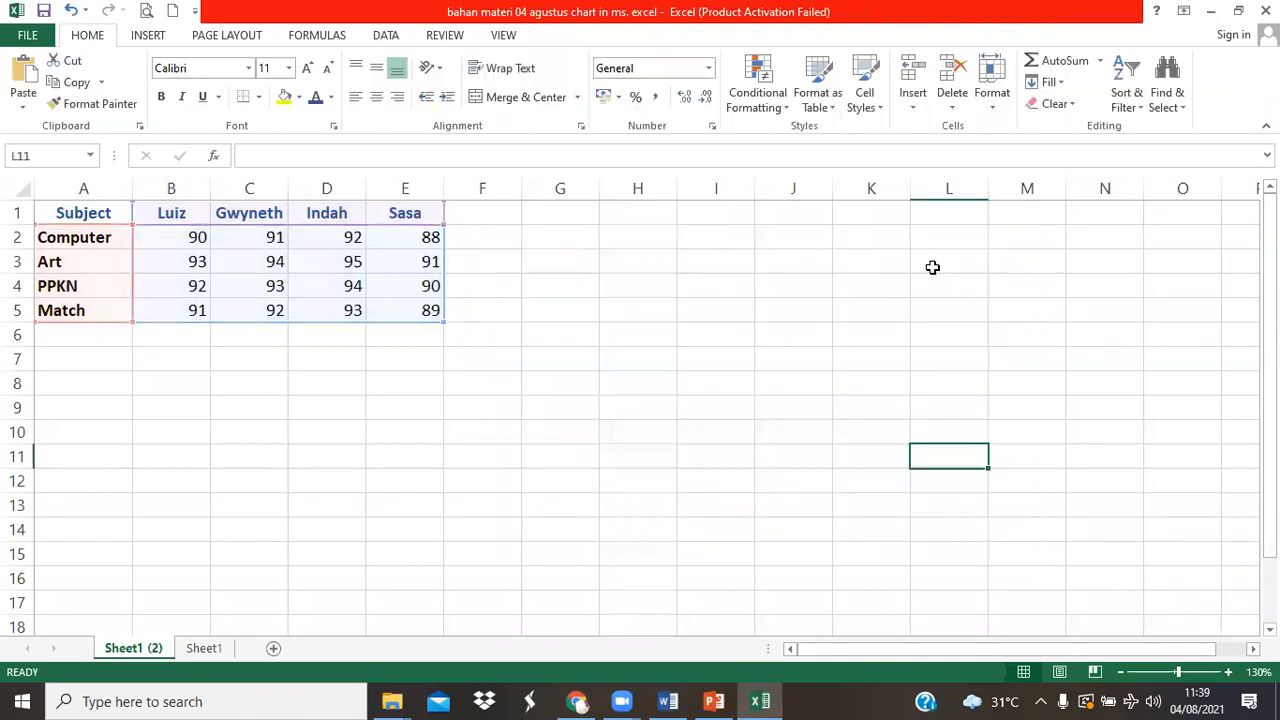
left_click(645, 358)
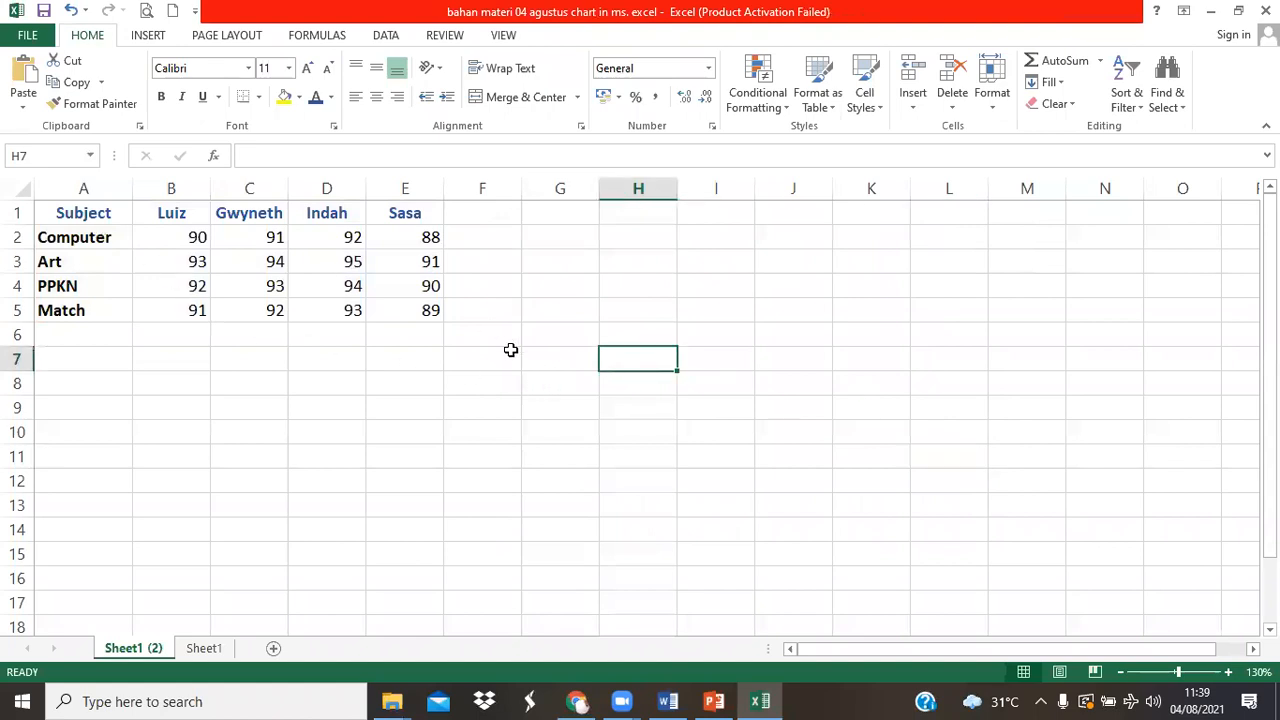
Demonstrate selecting the score table, range A1:E5, and clear the selection again
left_click(96, 213)
left_click(240, 311)
left_click(282, 404)
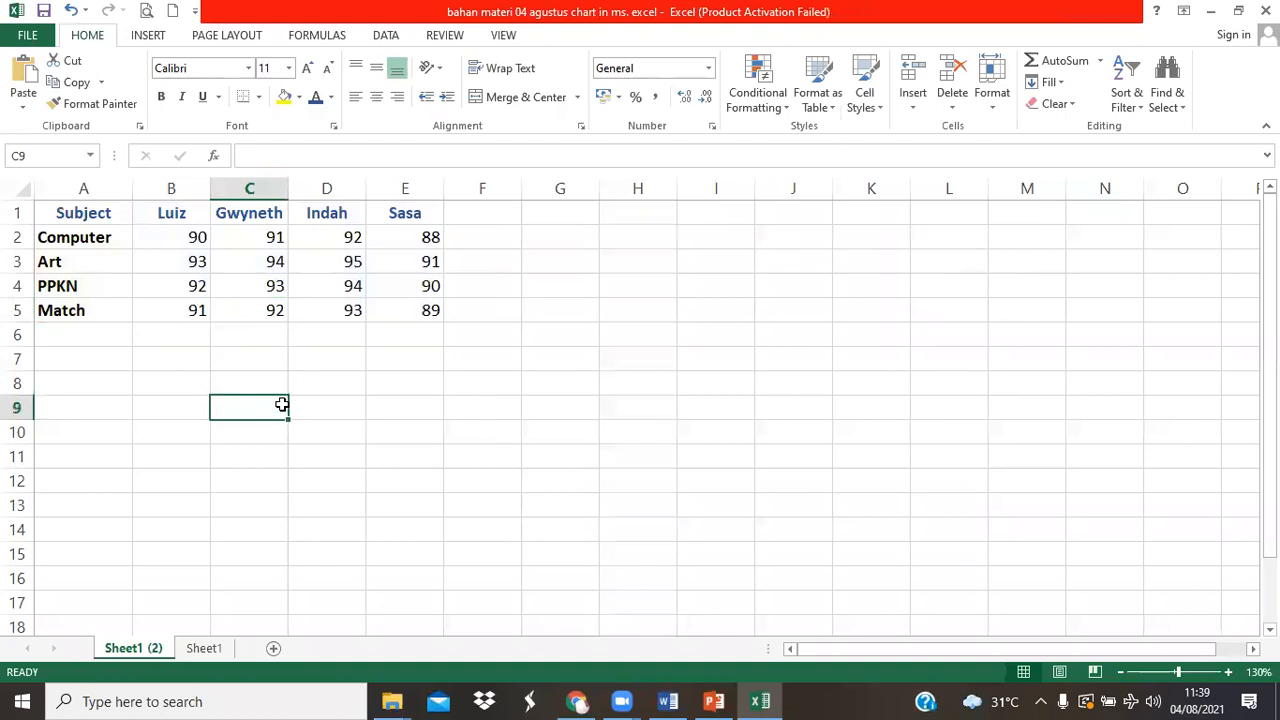
left_click(113, 216)
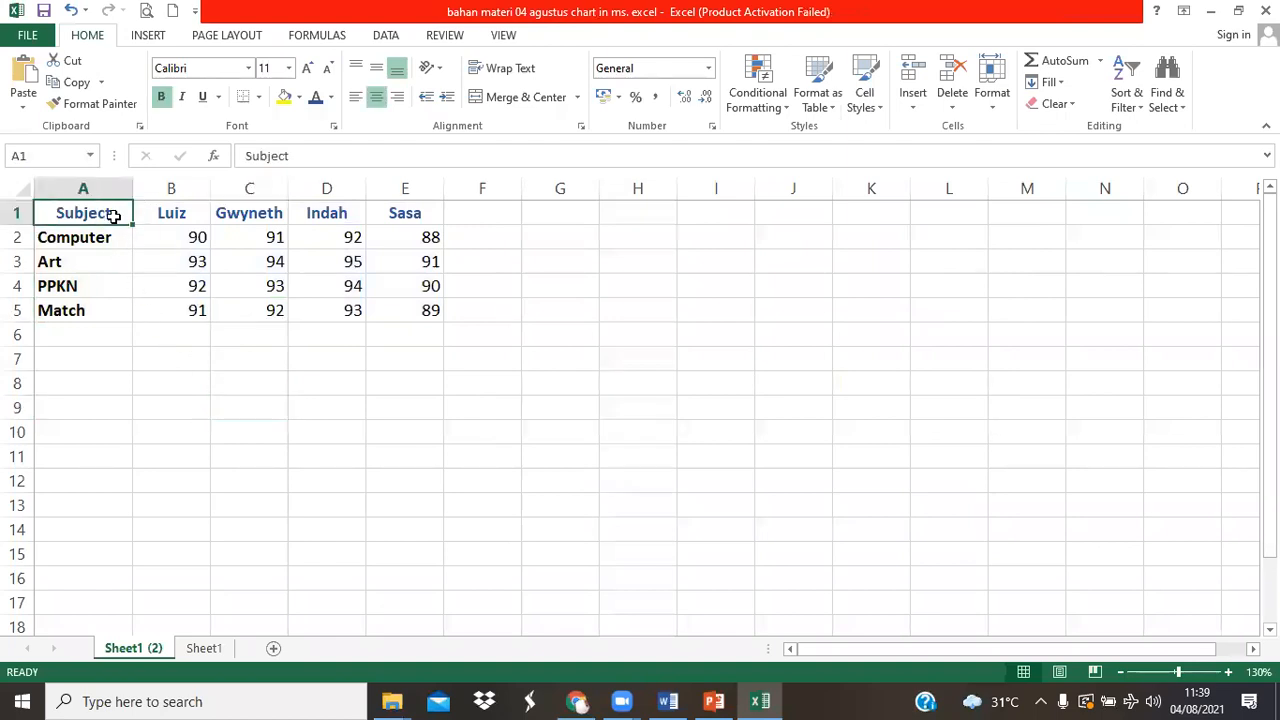
left_click_drag(104, 217, 412, 311)
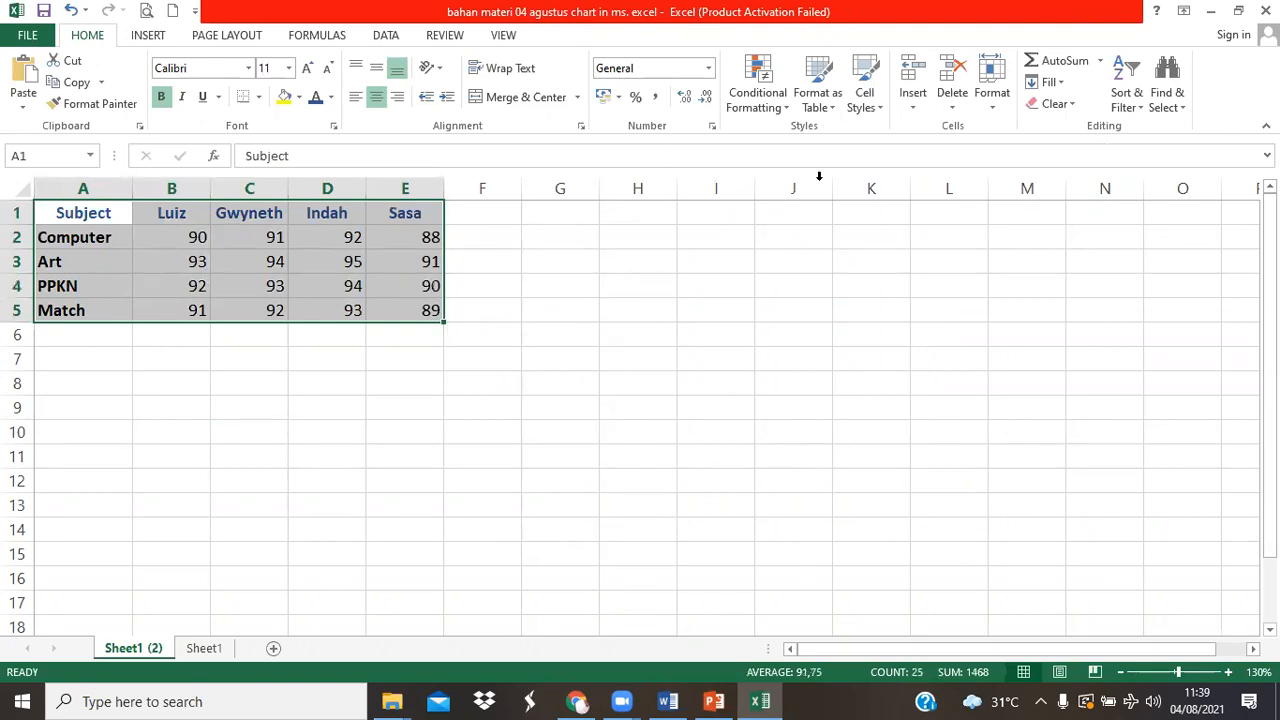
left_click(536, 360)
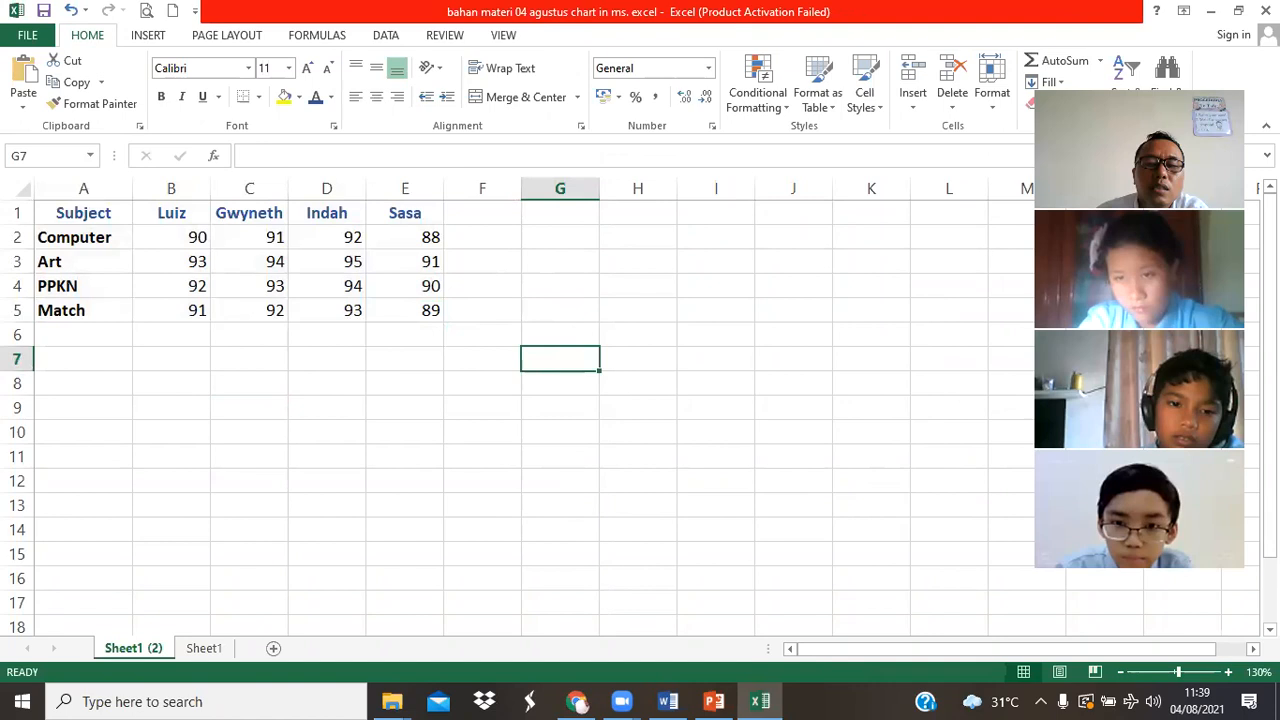
left_click_drag(100, 215, 410, 310)
left_click(780, 460)
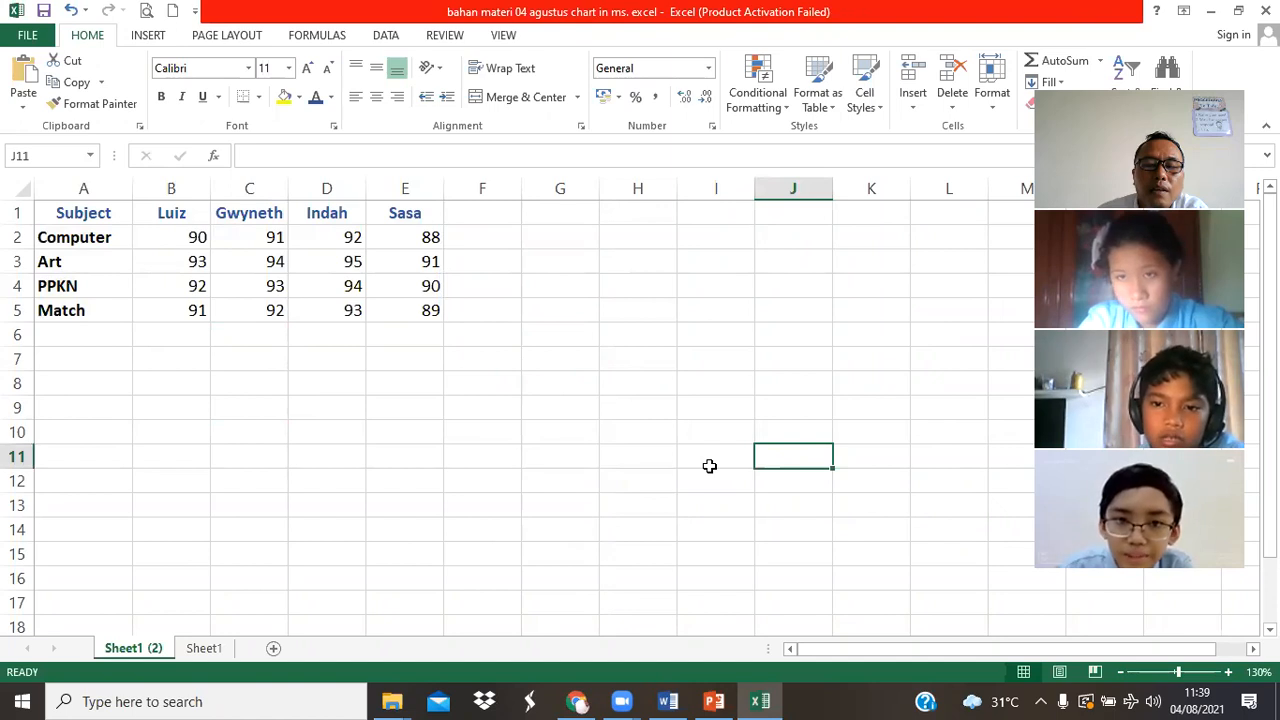
left_click_drag(78, 210, 200, 286)
left_click(405, 383)
Insert a 3-D Clustered Column chart from the range A1:E5 with the student names as categories
left_click(96, 214)
left_click_drag(96, 222, 410, 315)
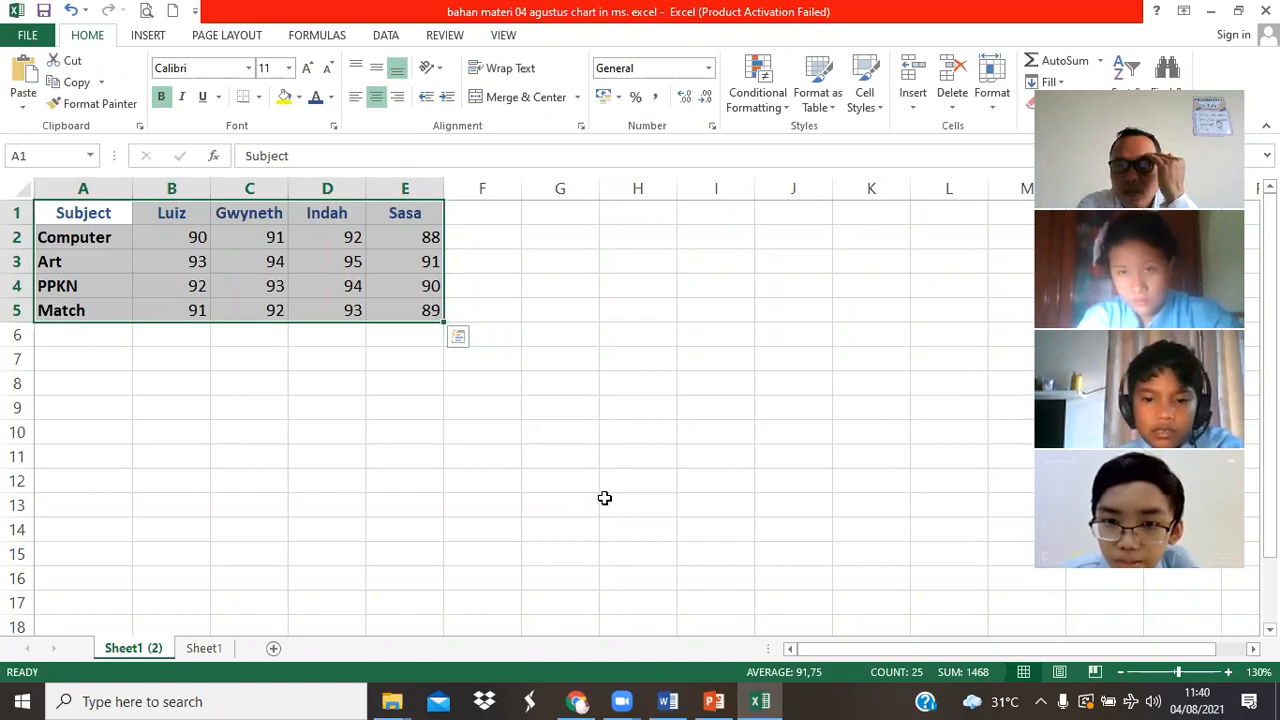
left_click(155, 39)
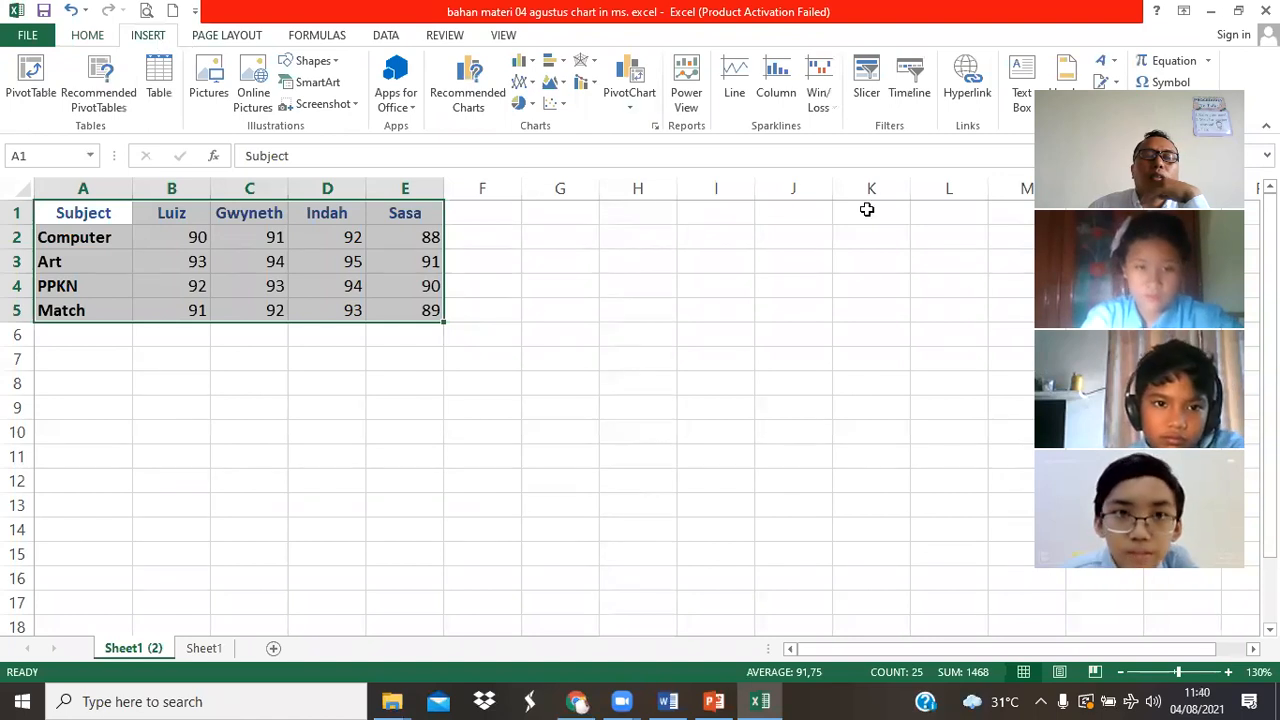
left_click(870, 108)
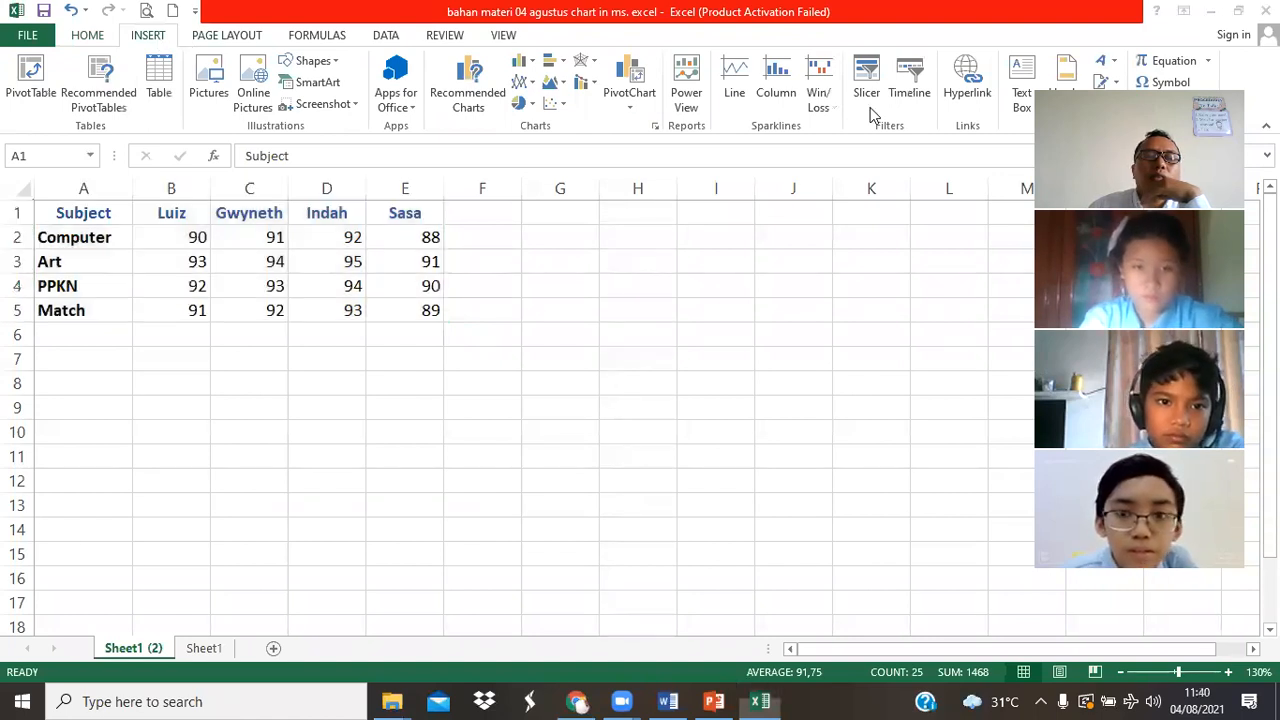
left_click(166, 32)
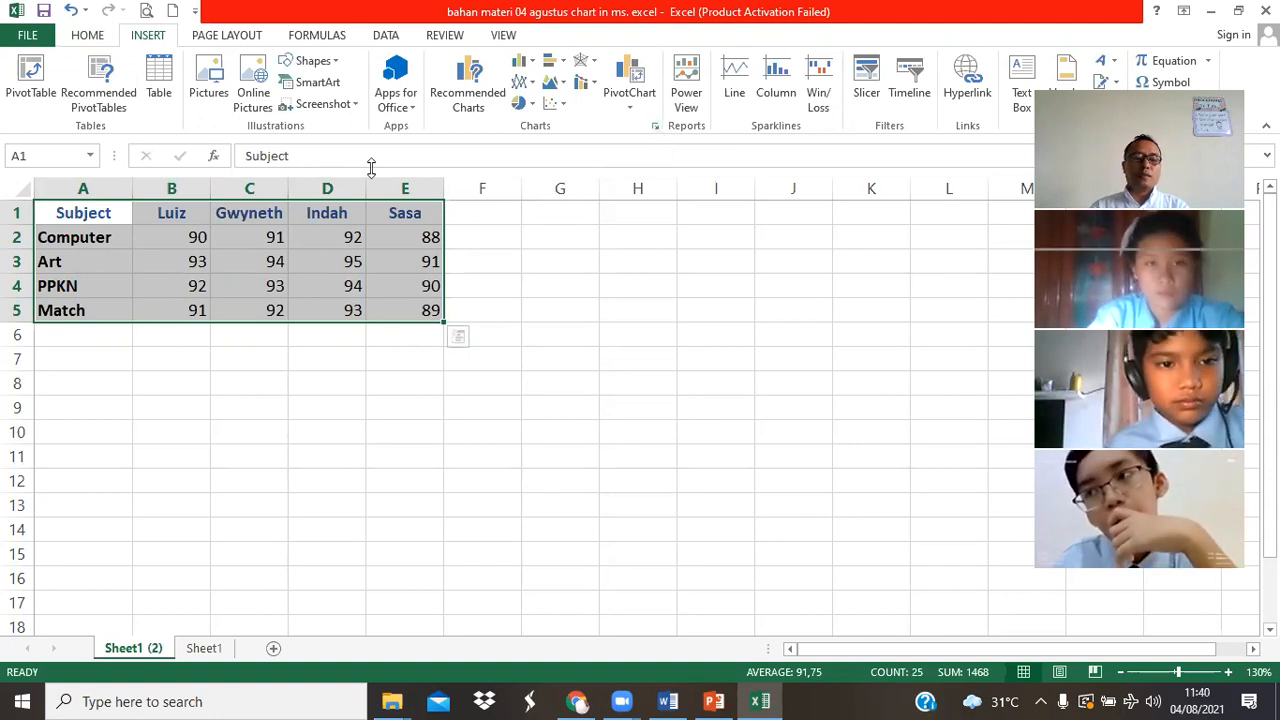
left_click(516, 690)
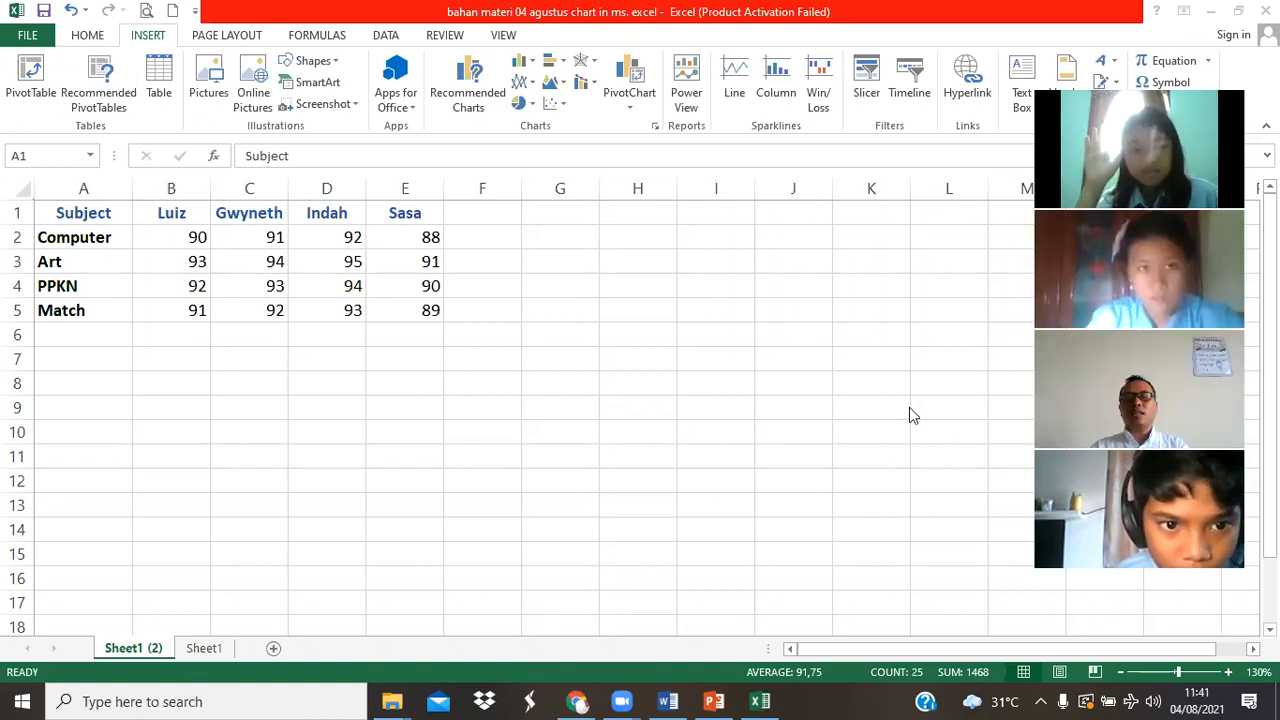
left_click(722, 408)
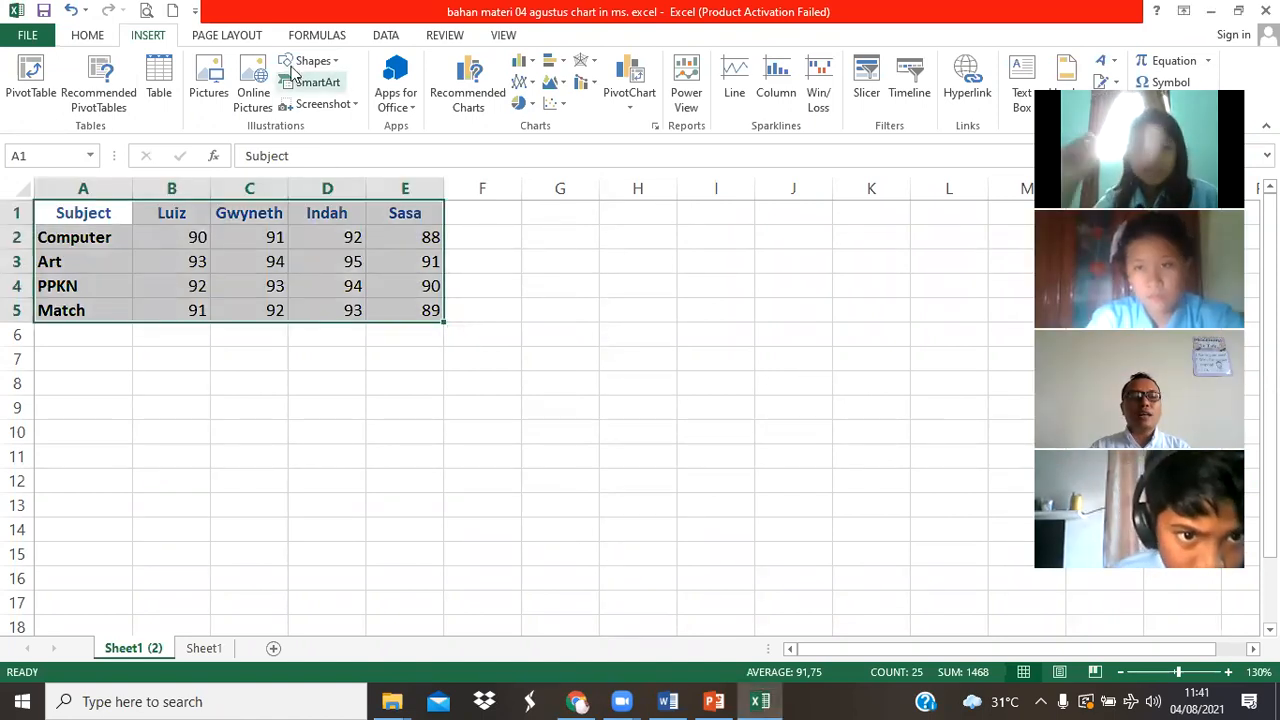
left_click(655, 125)
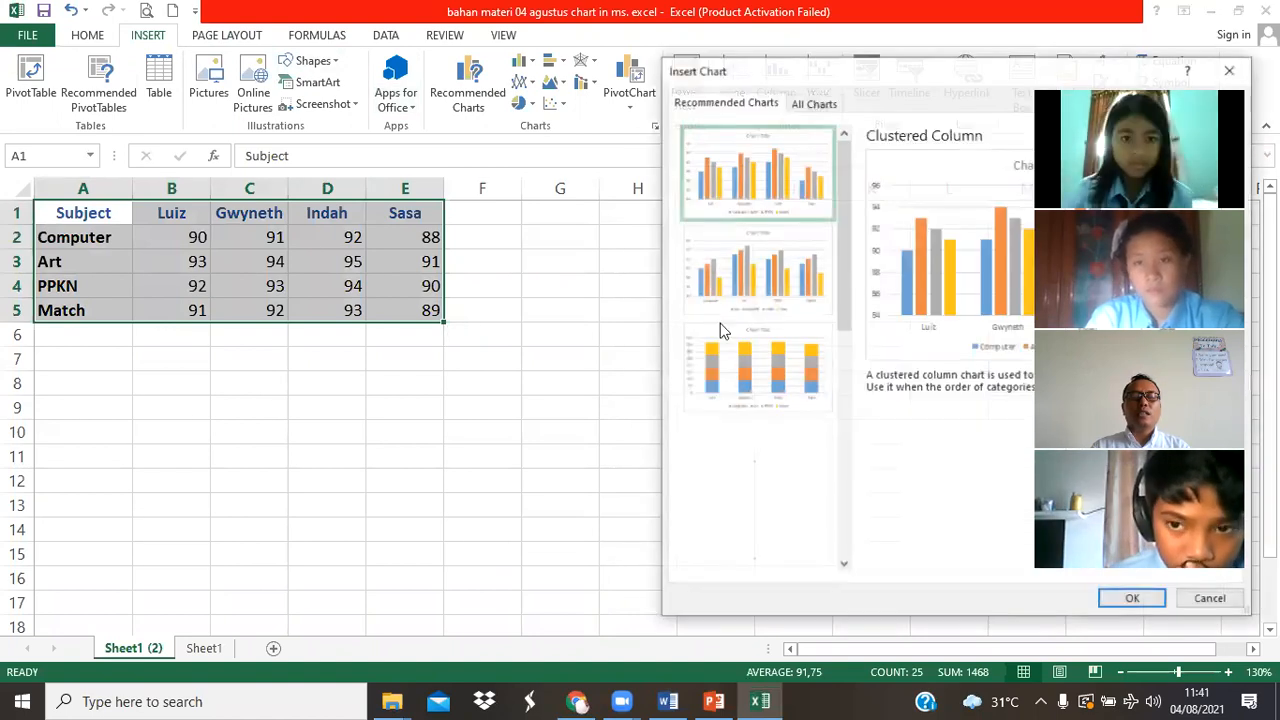
left_click(813, 102)
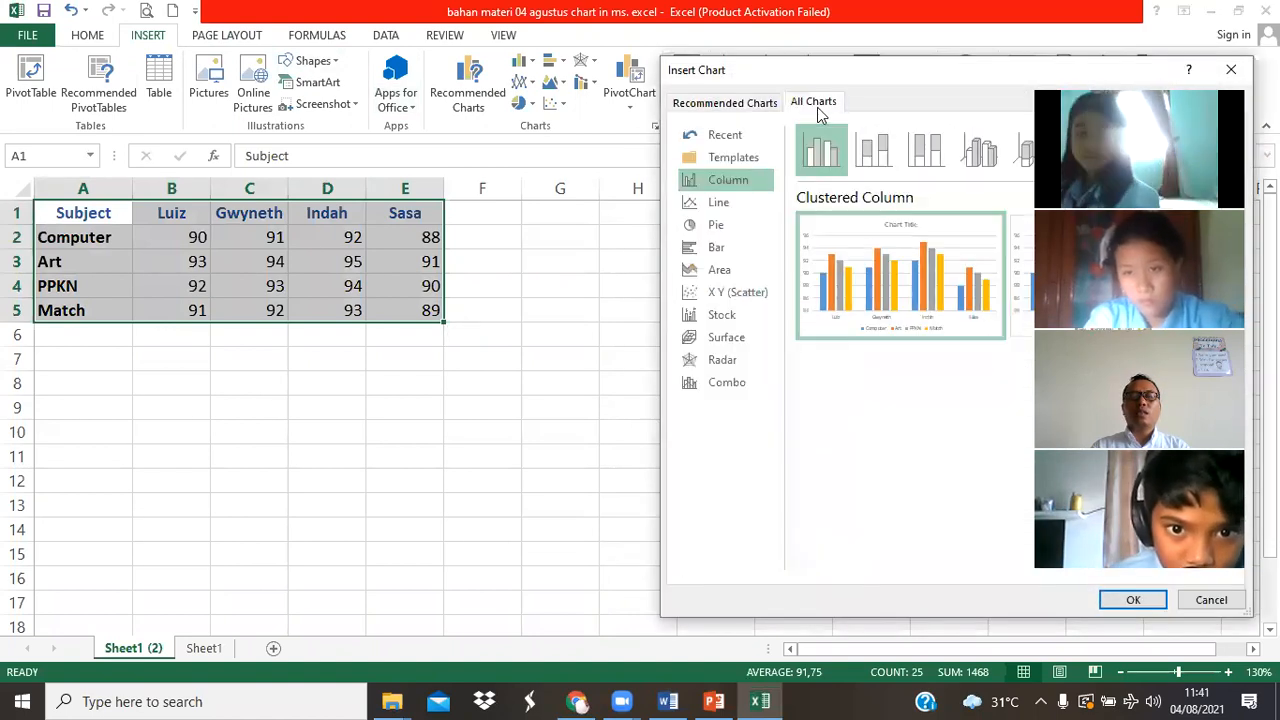
left_click(978, 150)
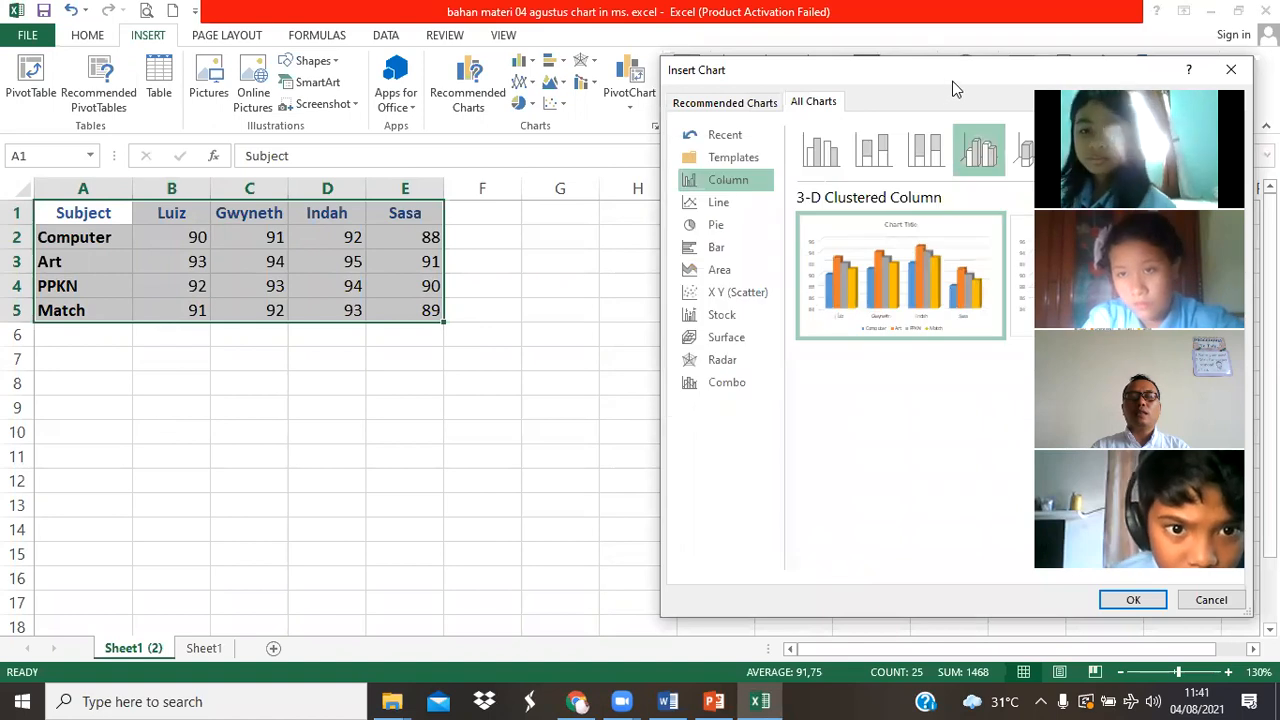
left_click_drag(943, 79, 715, 51)
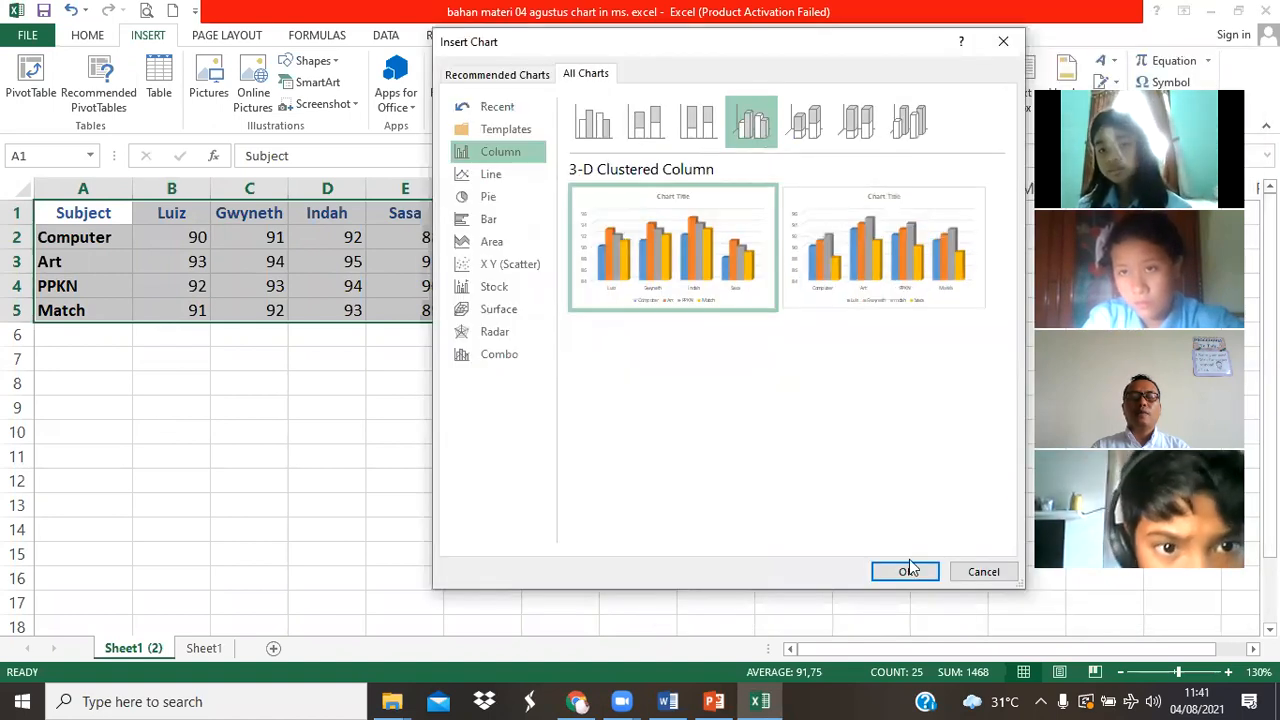
left_click(906, 571)
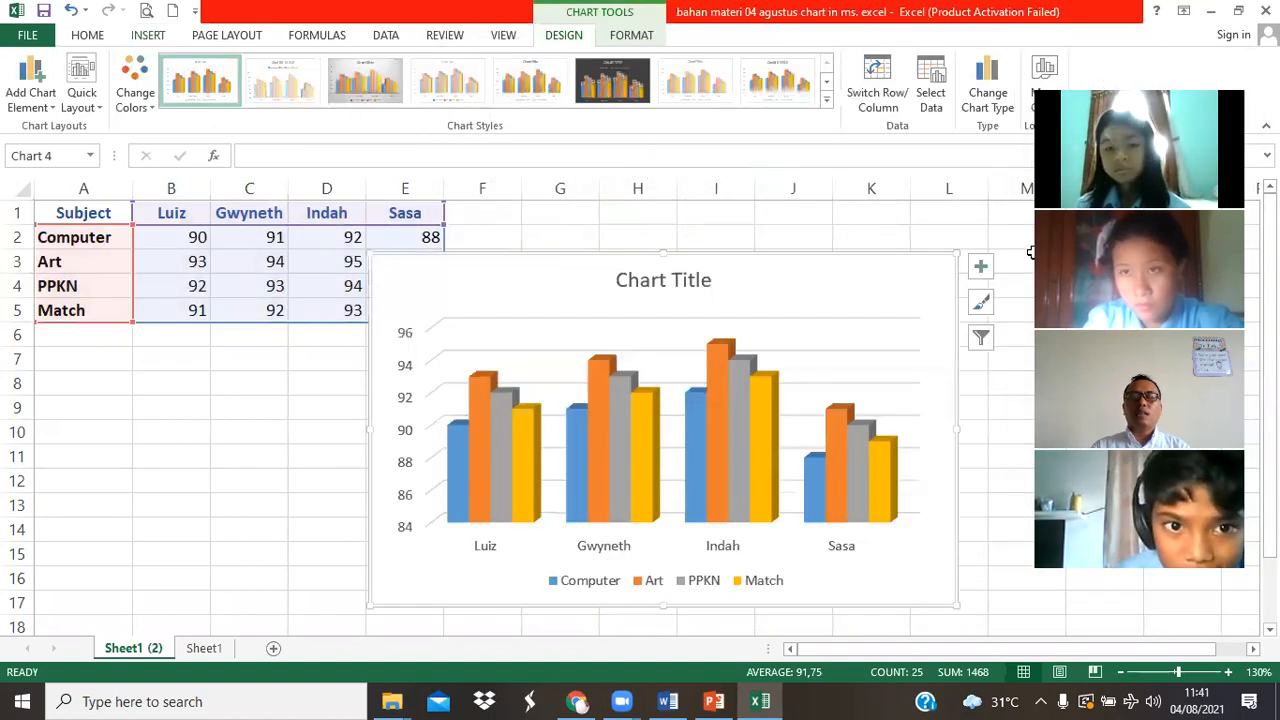
Move the new chart just past column E so that it no longer covers the score table
left_click_drag(903, 263, 957, 217)
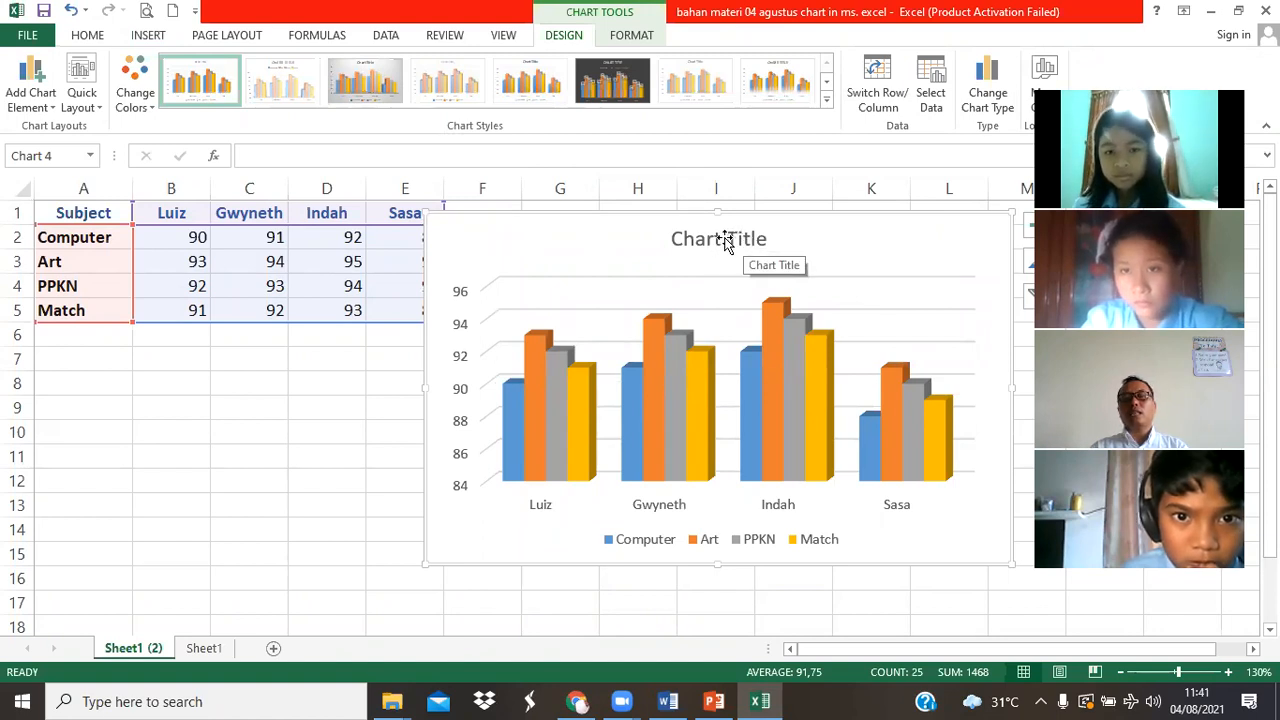
left_click_drag(822, 240, 846, 264)
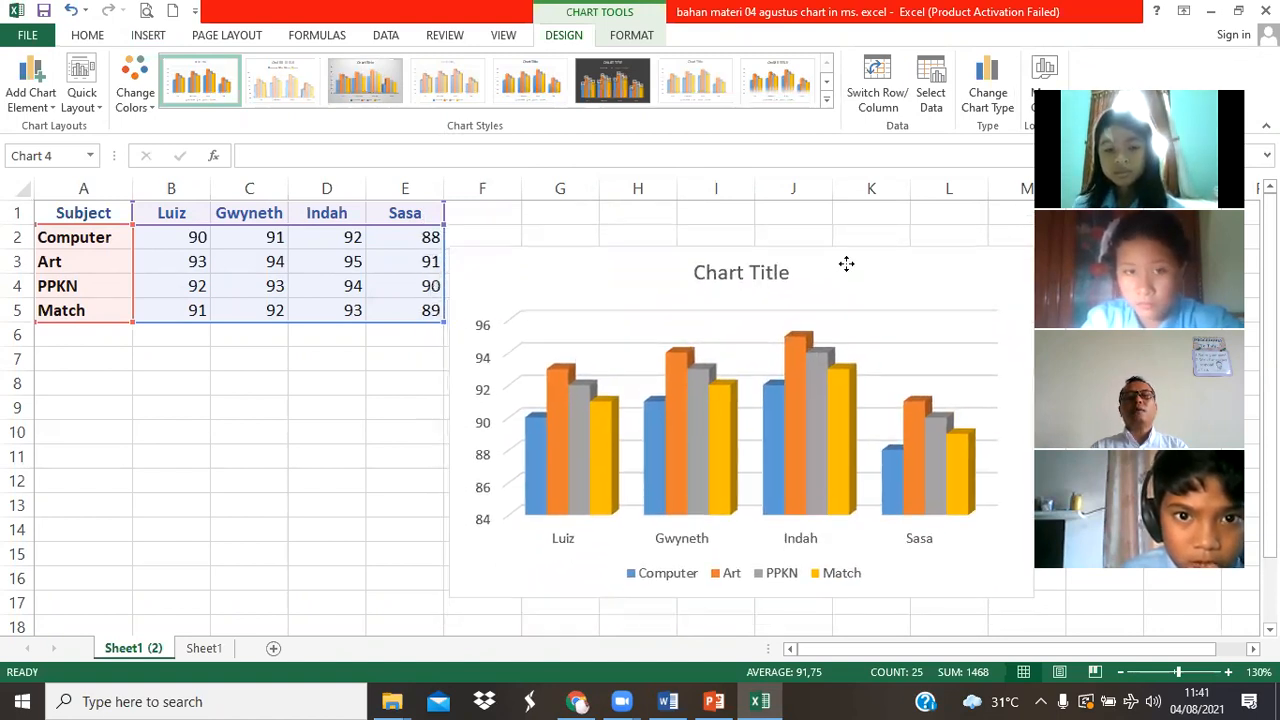
Replace the placeholder chart title text with "Score"
left_click(754, 272)
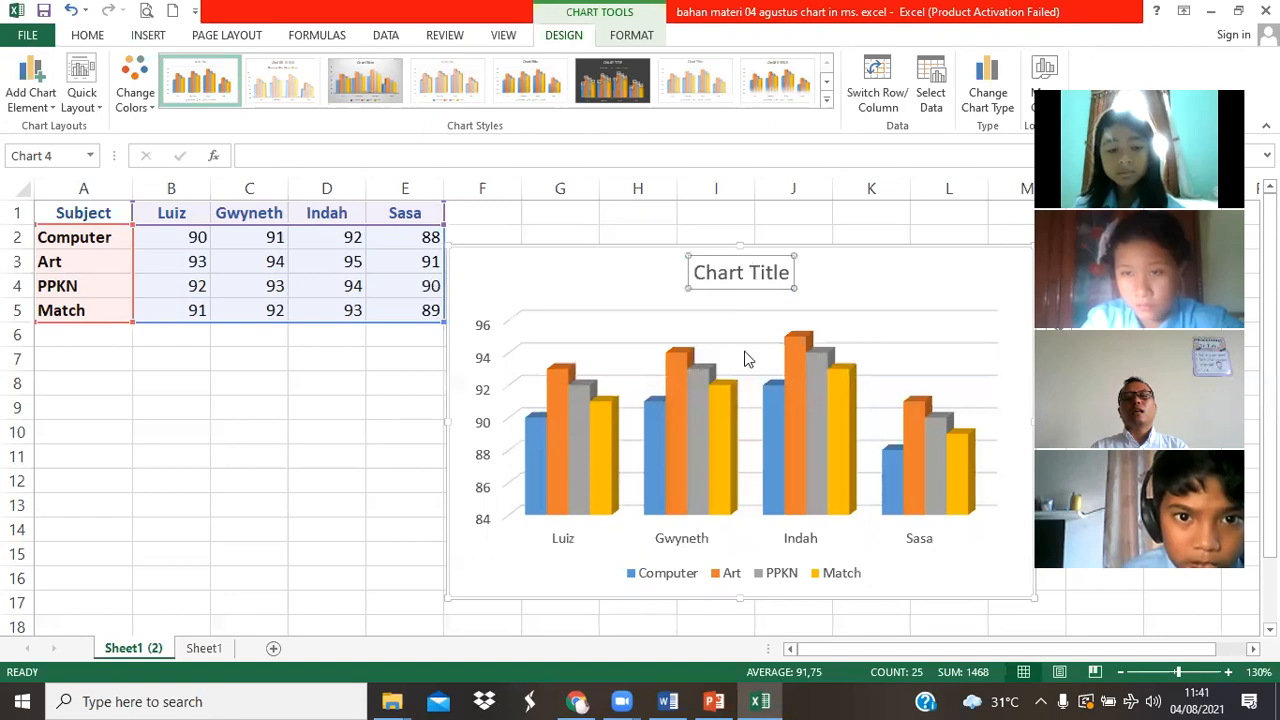
left_click(733, 279)
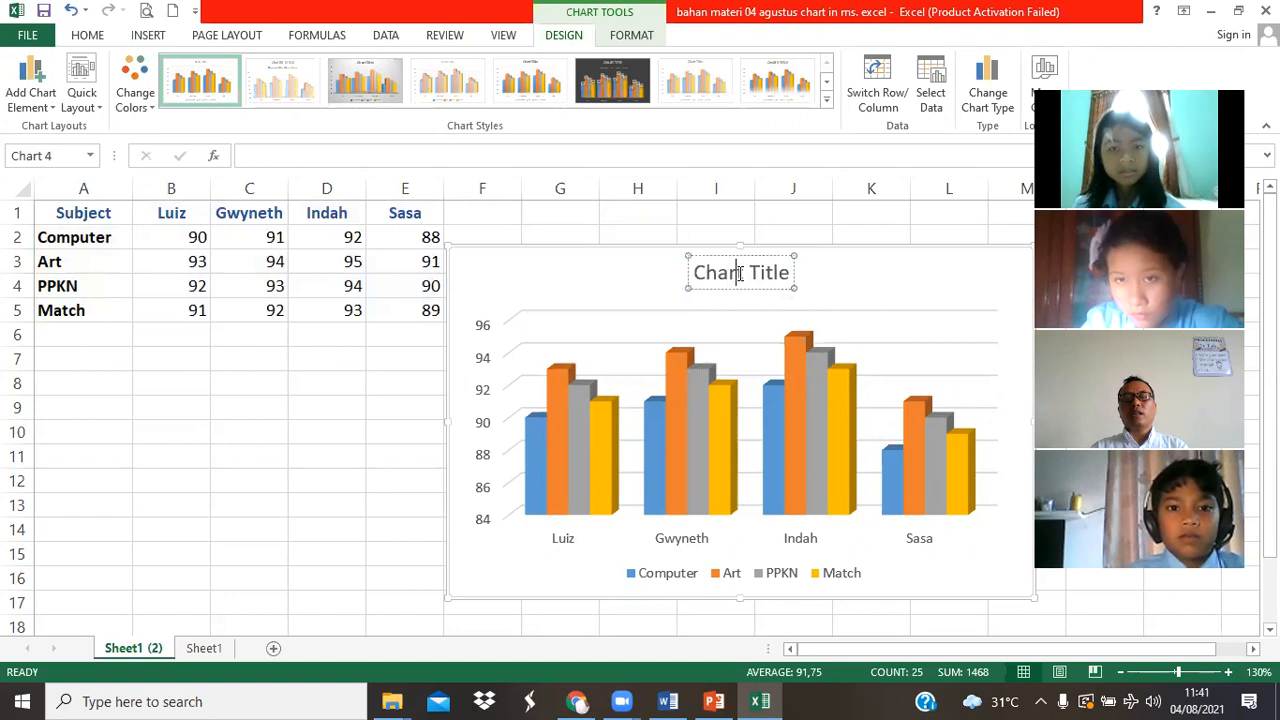
left_click(842, 275)
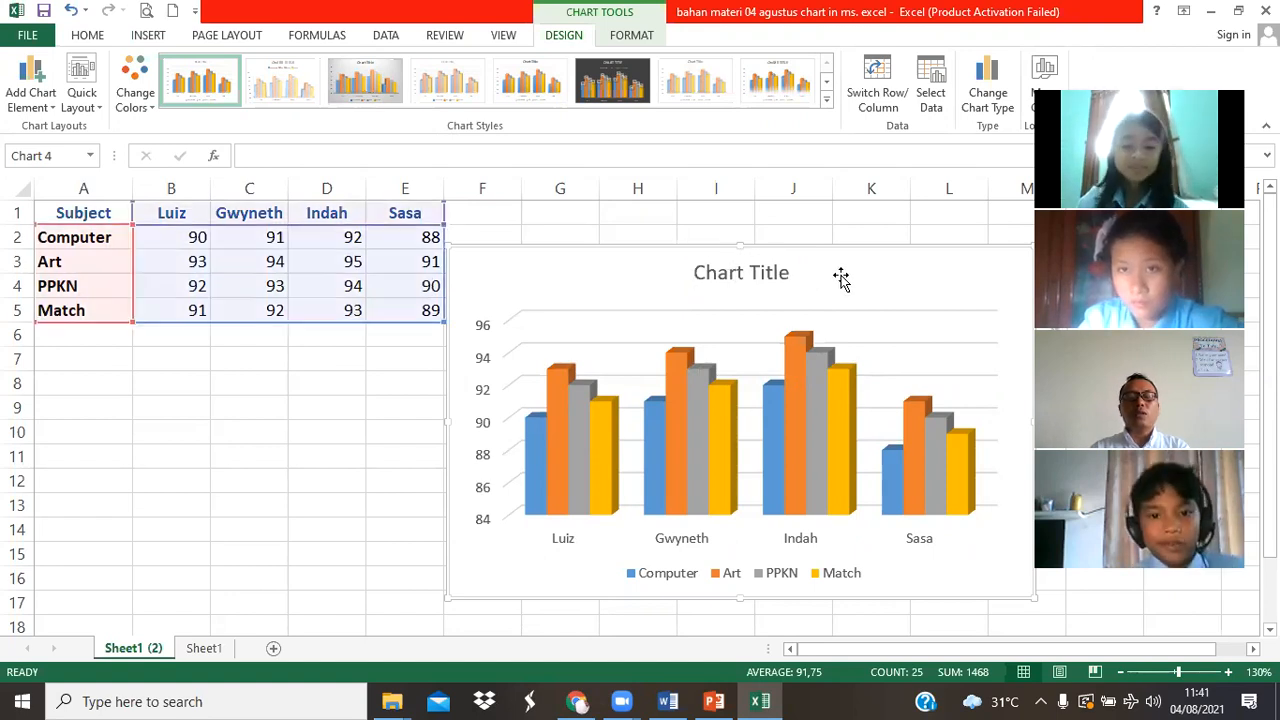
left_click(750, 273)
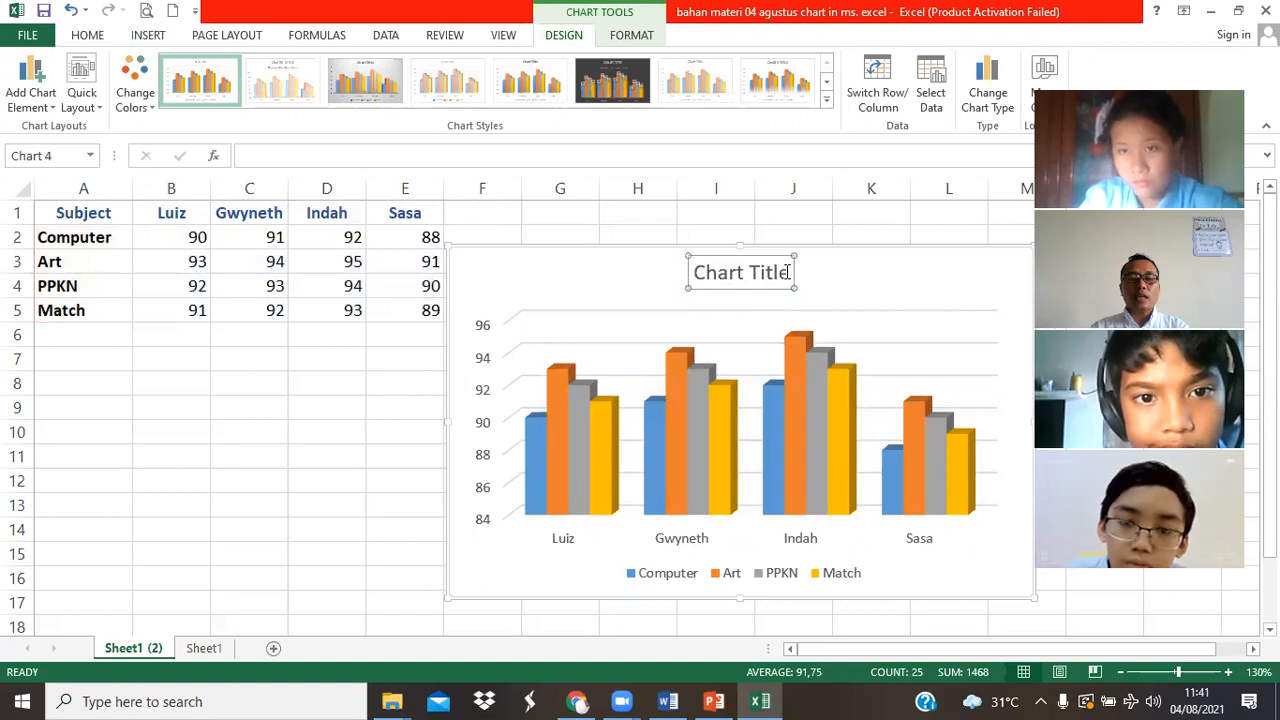
left_click_drag(792, 273, 697, 275)
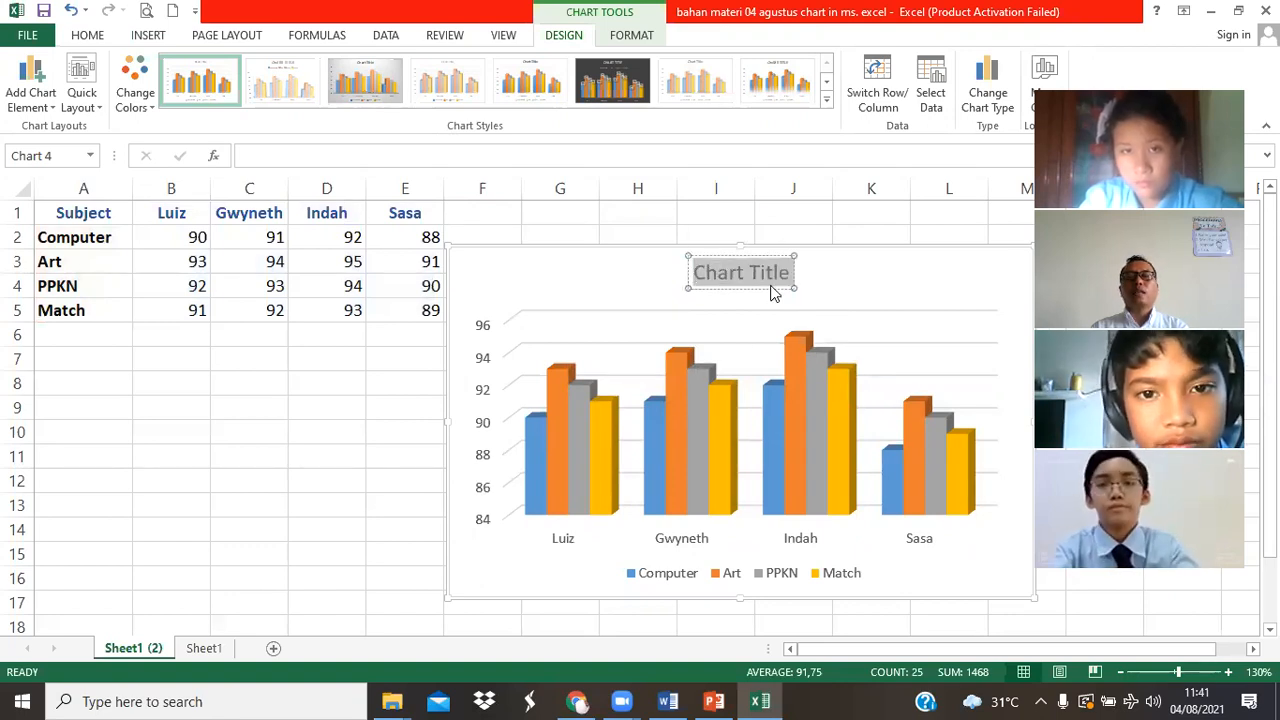
left_click(757, 276)
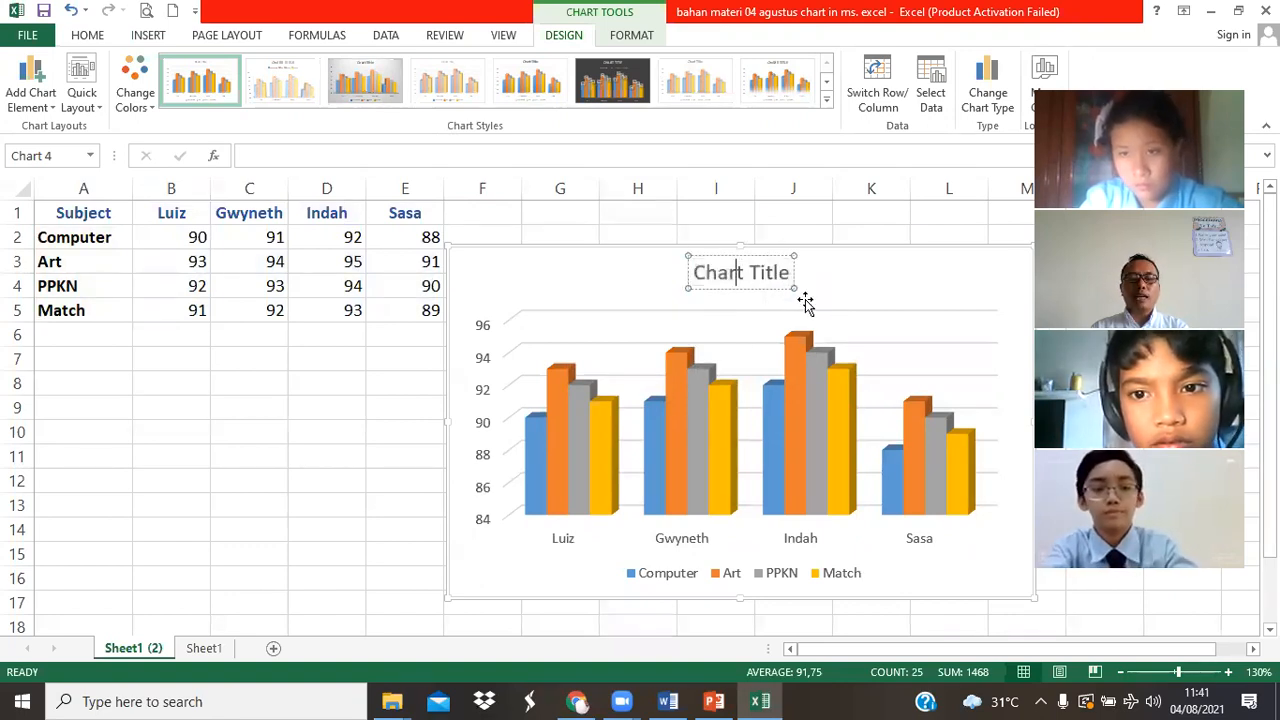
key("BackSpace")
key("BackSpace")
key("BackSpace")
key("BackSpace")
key("BackSpace")
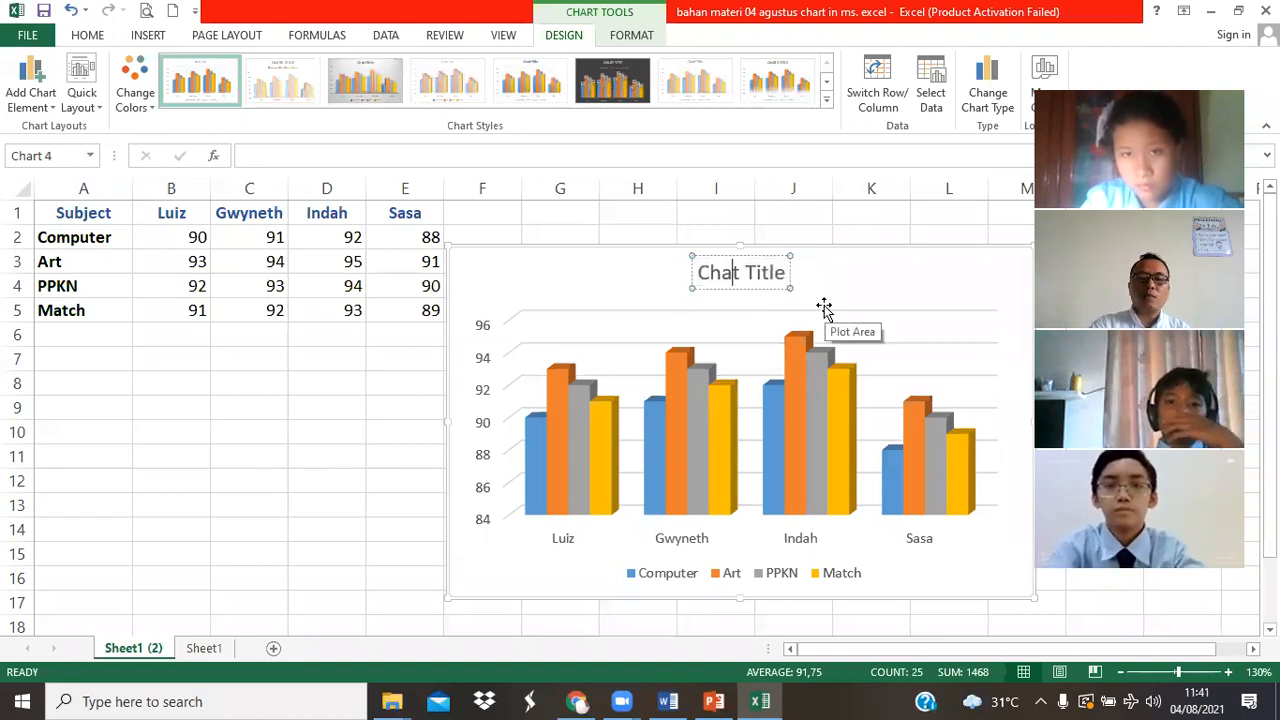
key("Delete")
key("Delete")
key("Delete")
key("Delete")
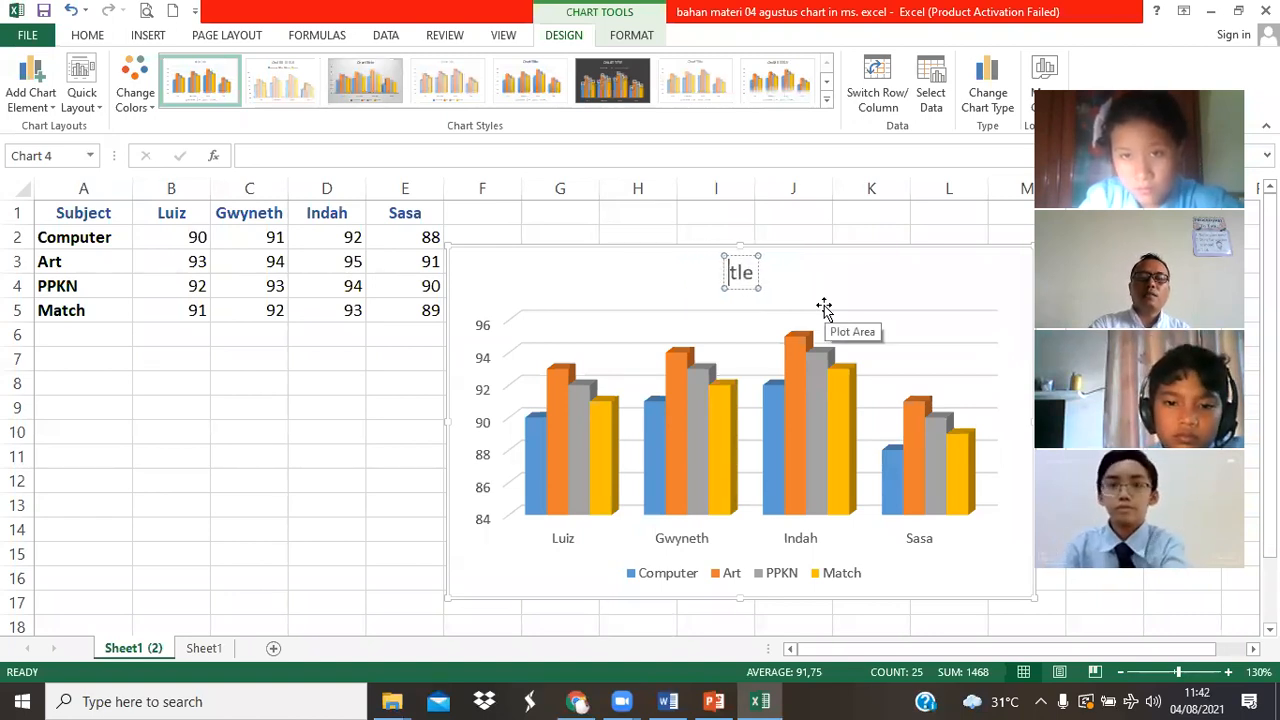
type("Score")
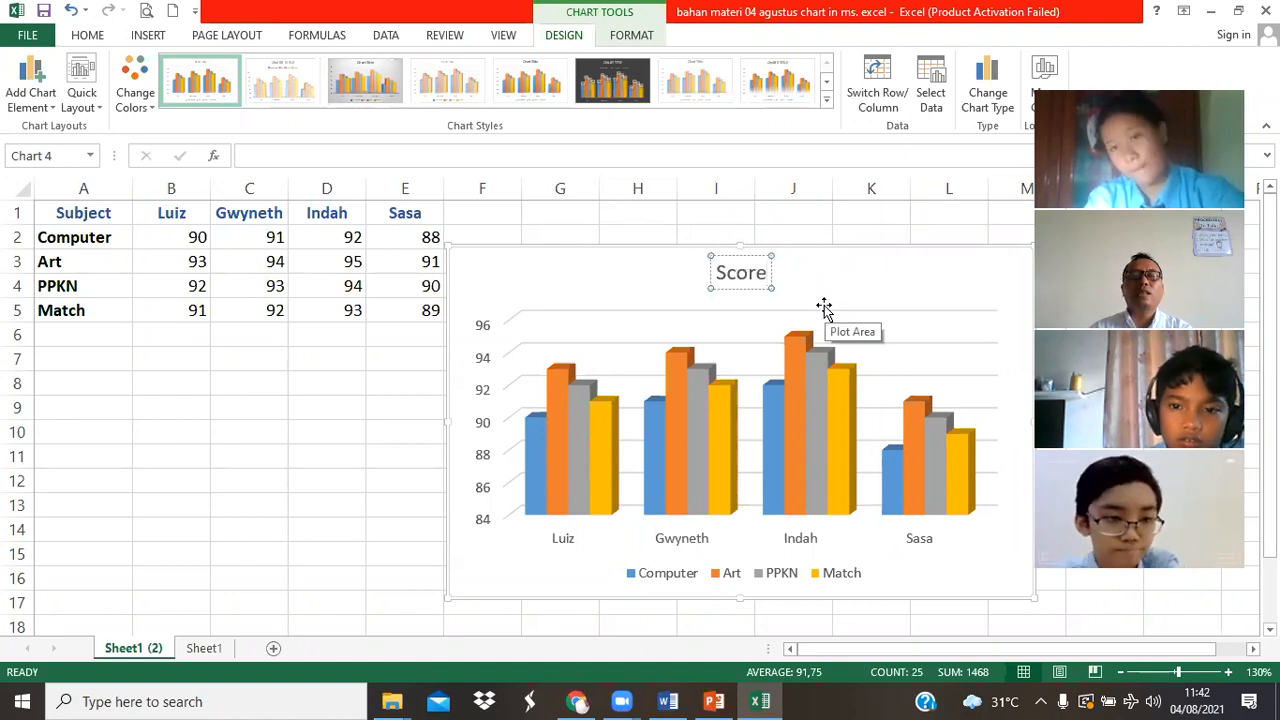
Color the chart title text red
left_click(748, 291)
left_click(747, 277)
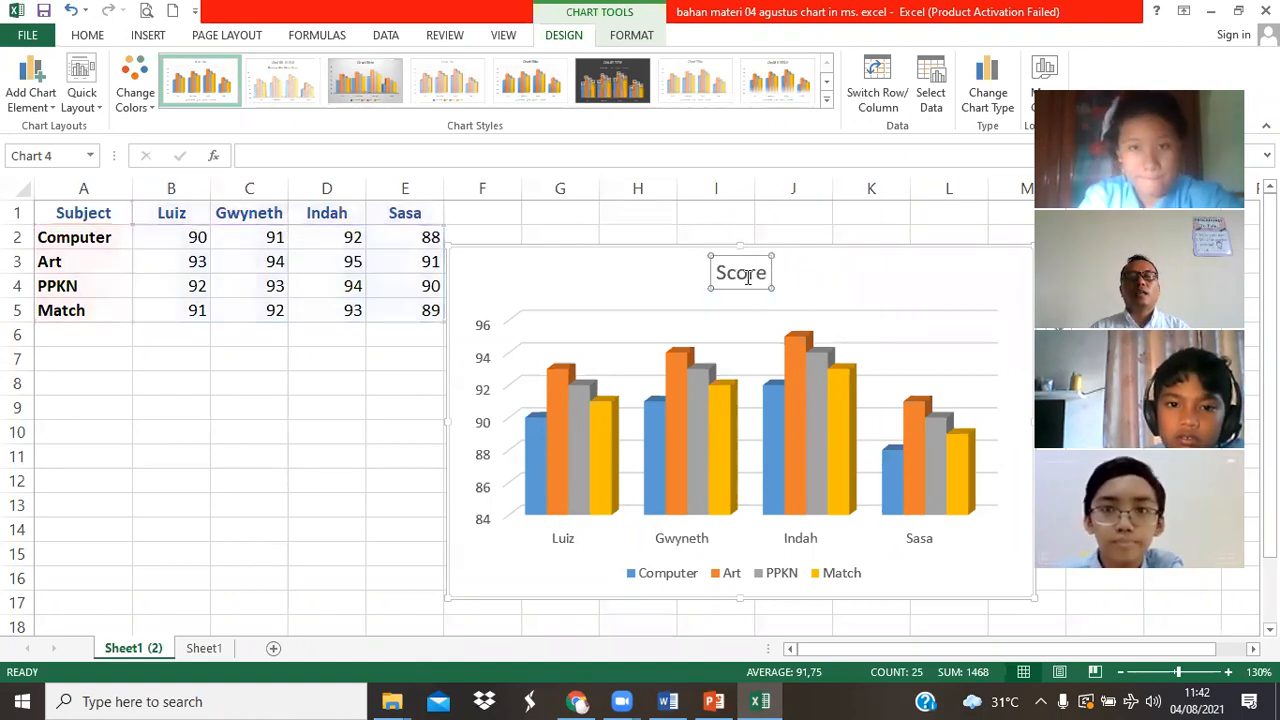
left_click(99, 38)
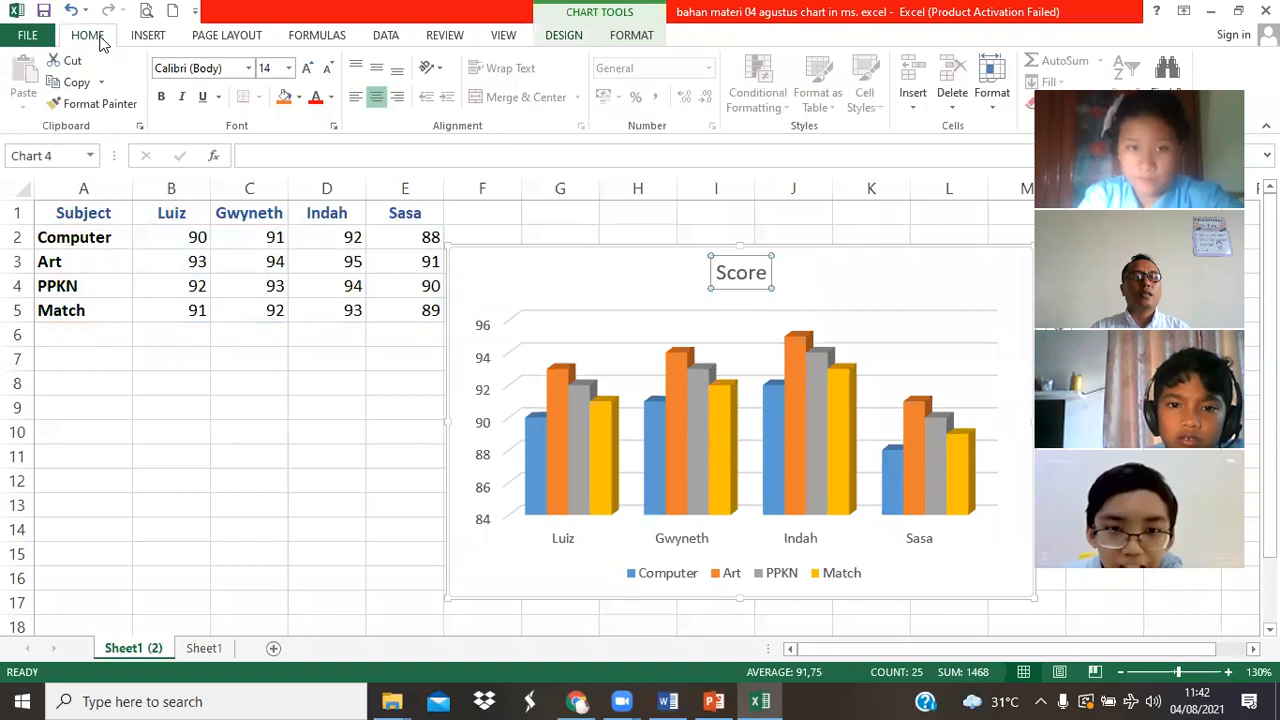
left_click(316, 99)
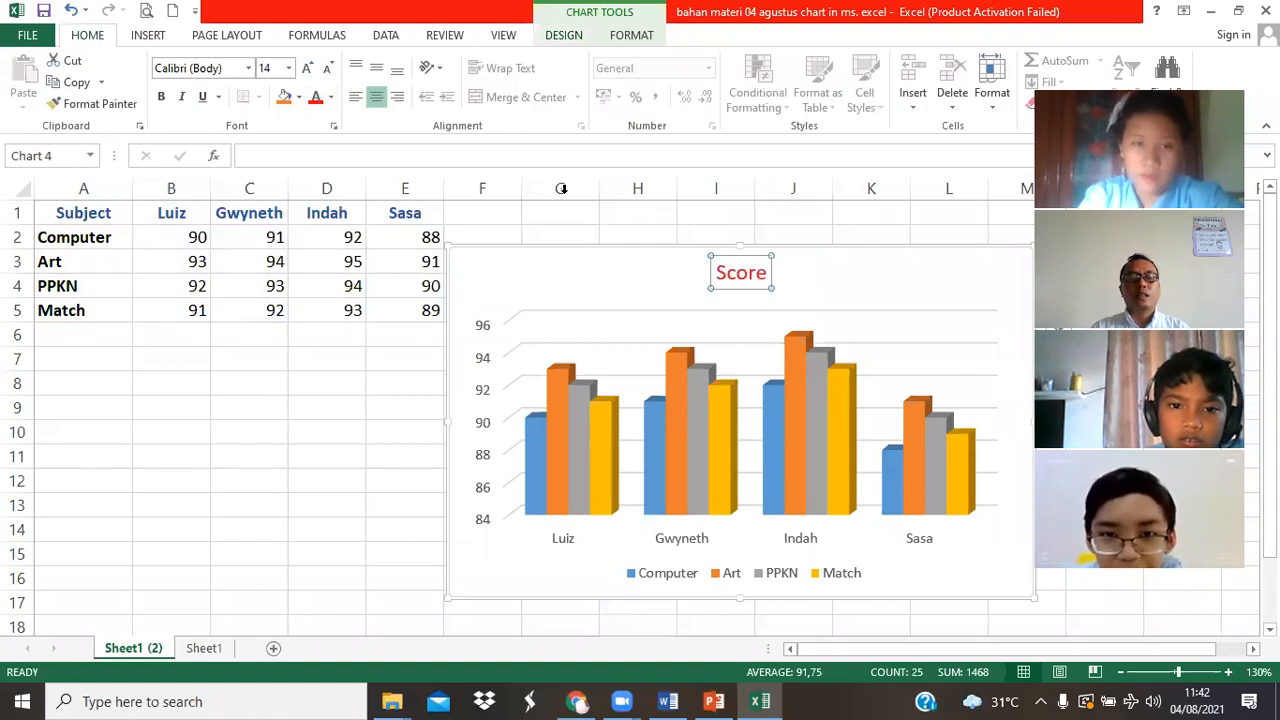
Format the whole chart title as blue, uppercase, bold and underlined text
left_click(758, 275)
double_click(741, 283)
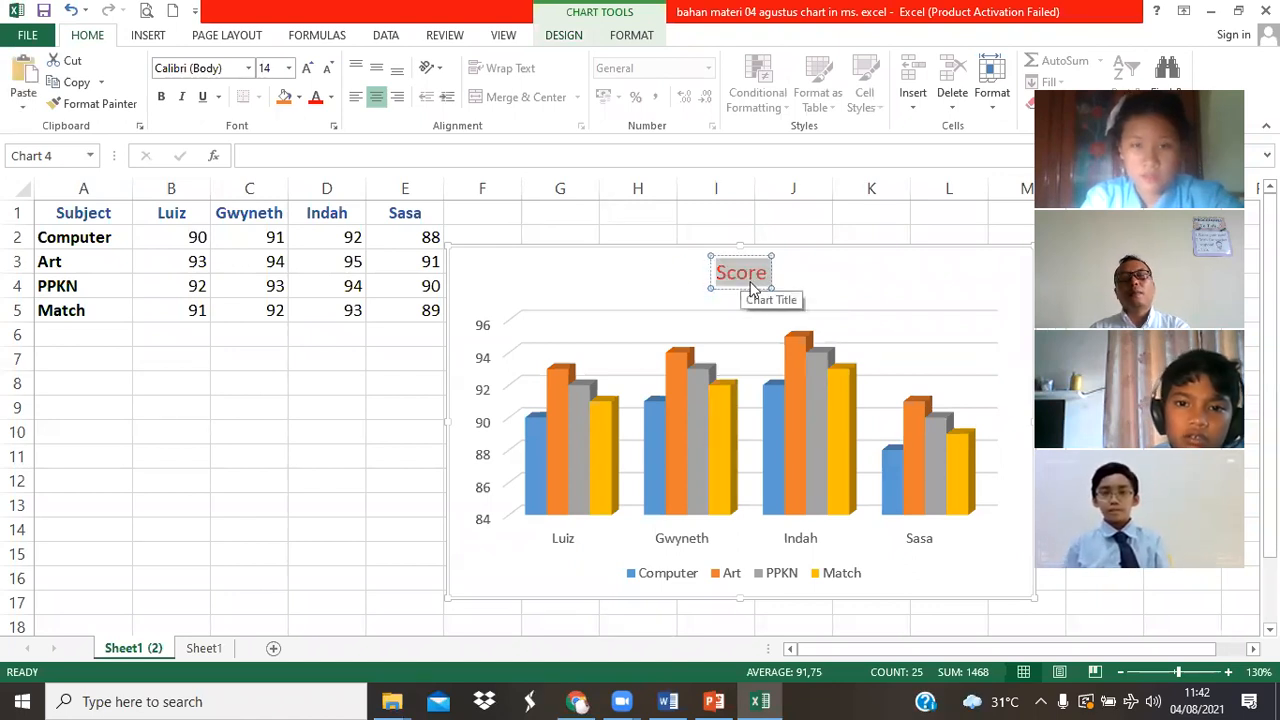
left_click(331, 97)
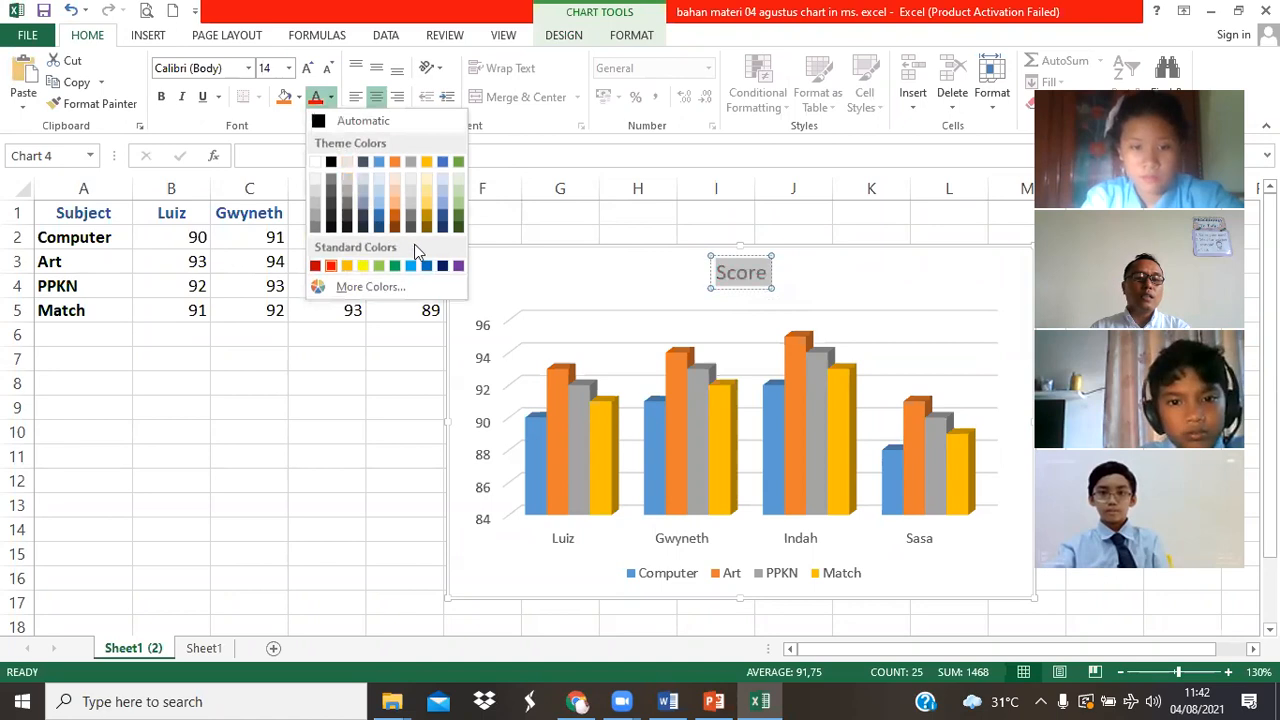
left_click(427, 265)
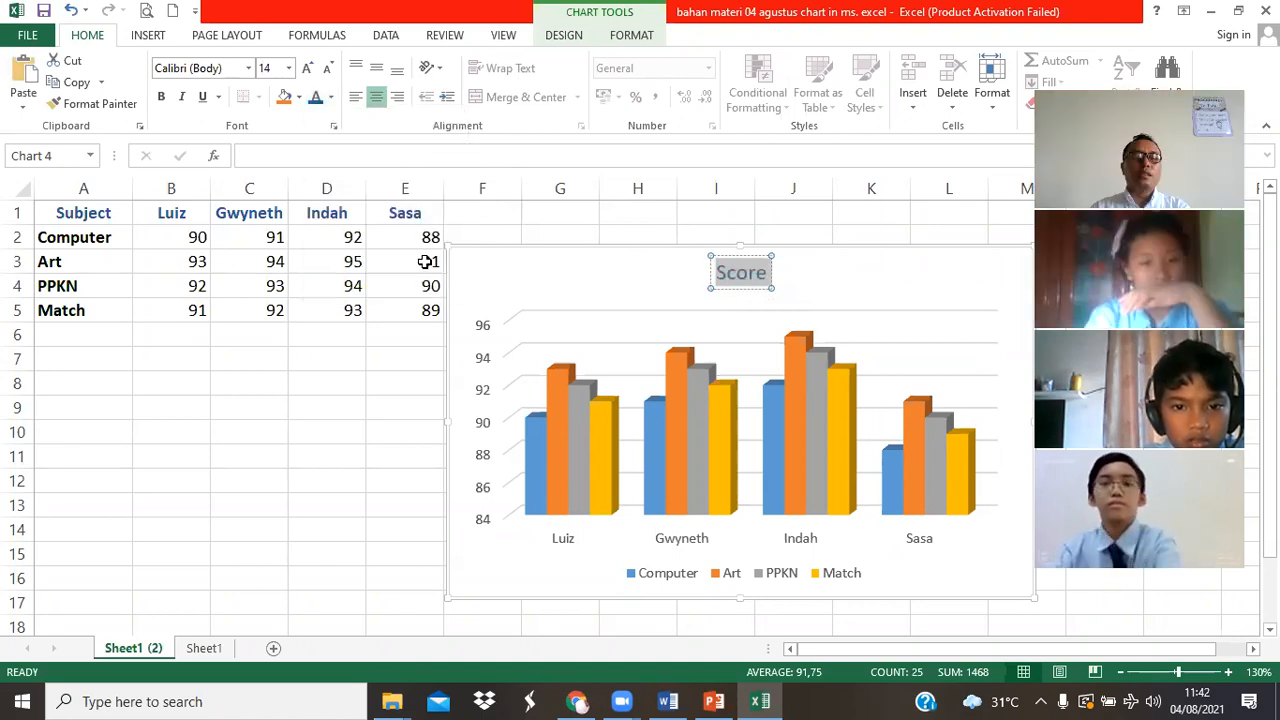
key("shift+F3")
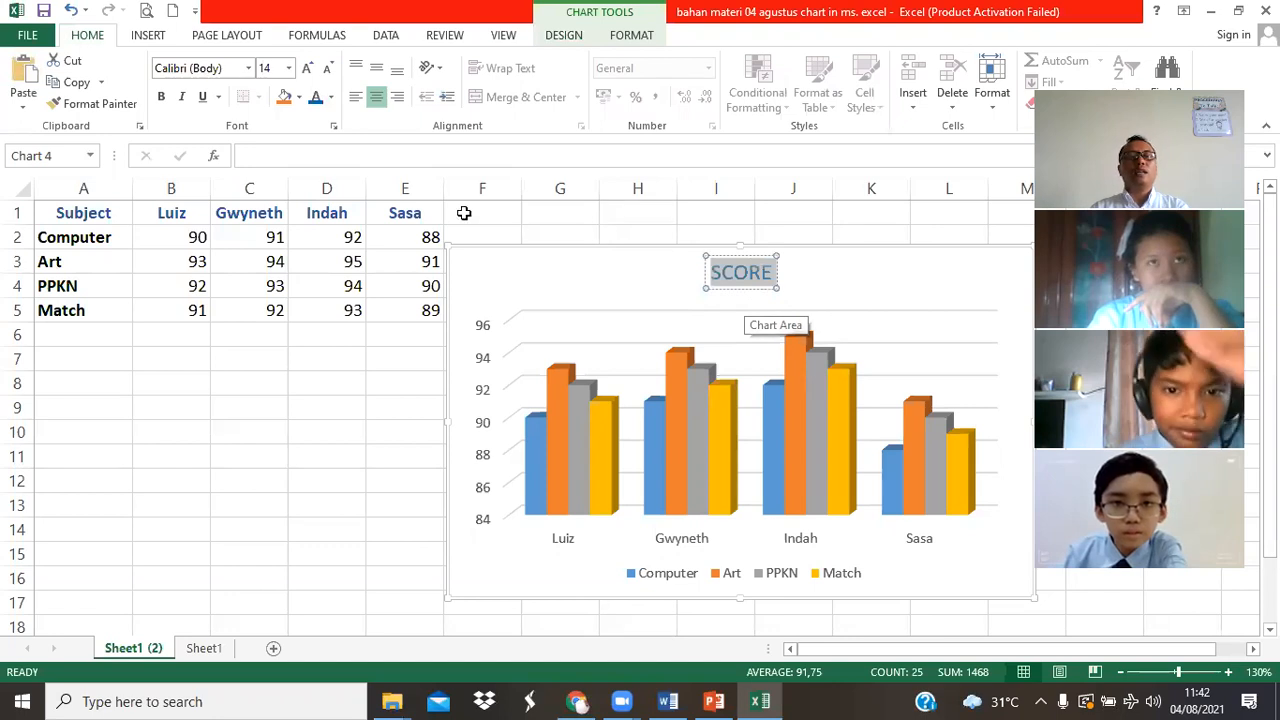
left_click(161, 96)
left_click(203, 96)
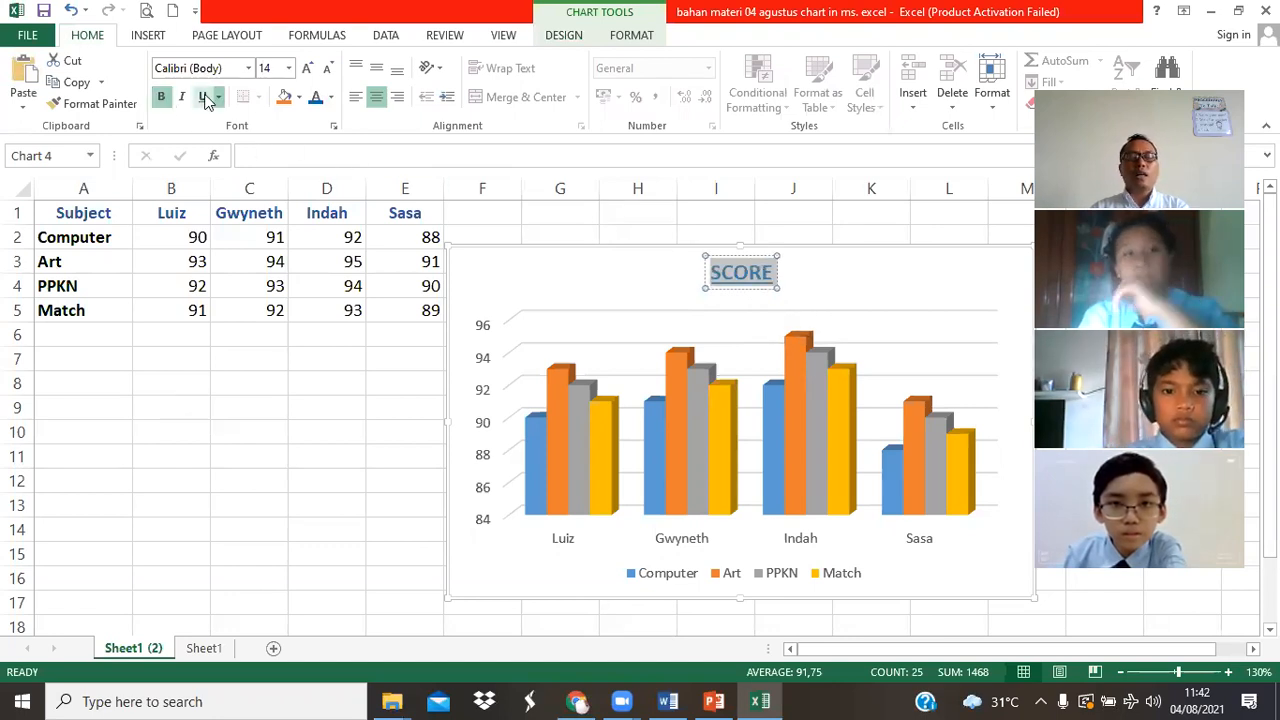
left_click(908, 291)
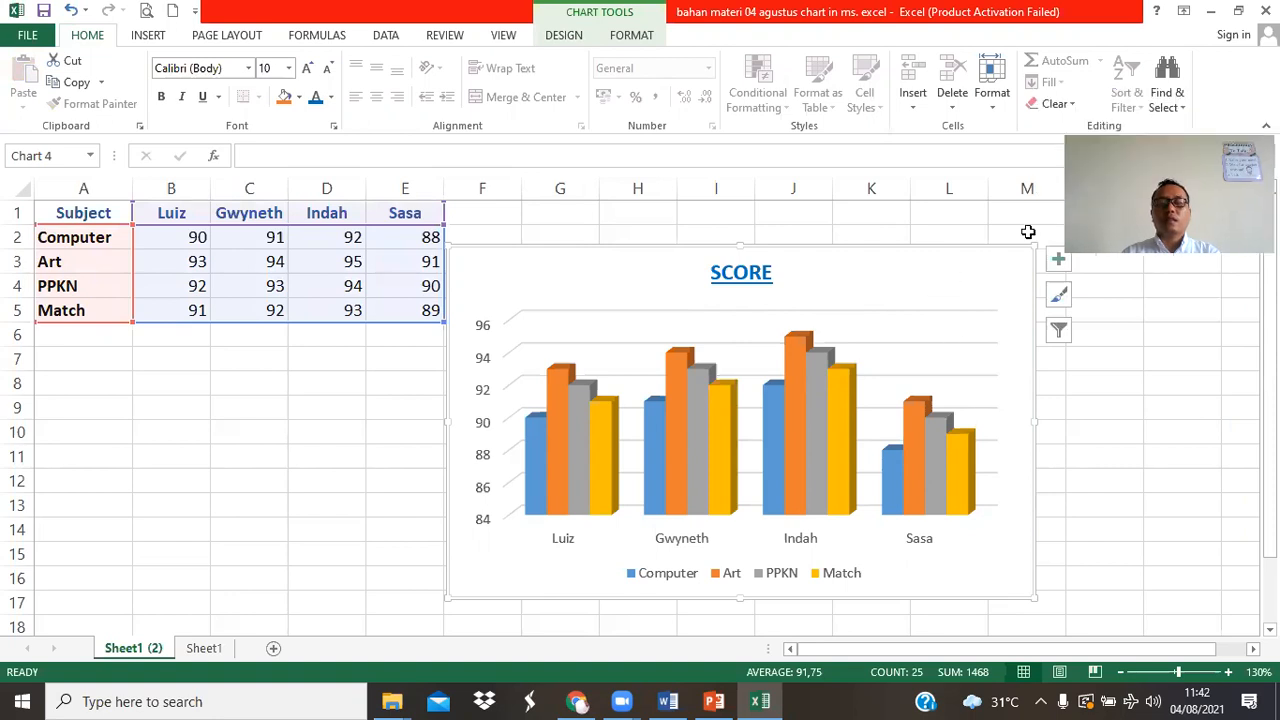
left_click(622, 37)
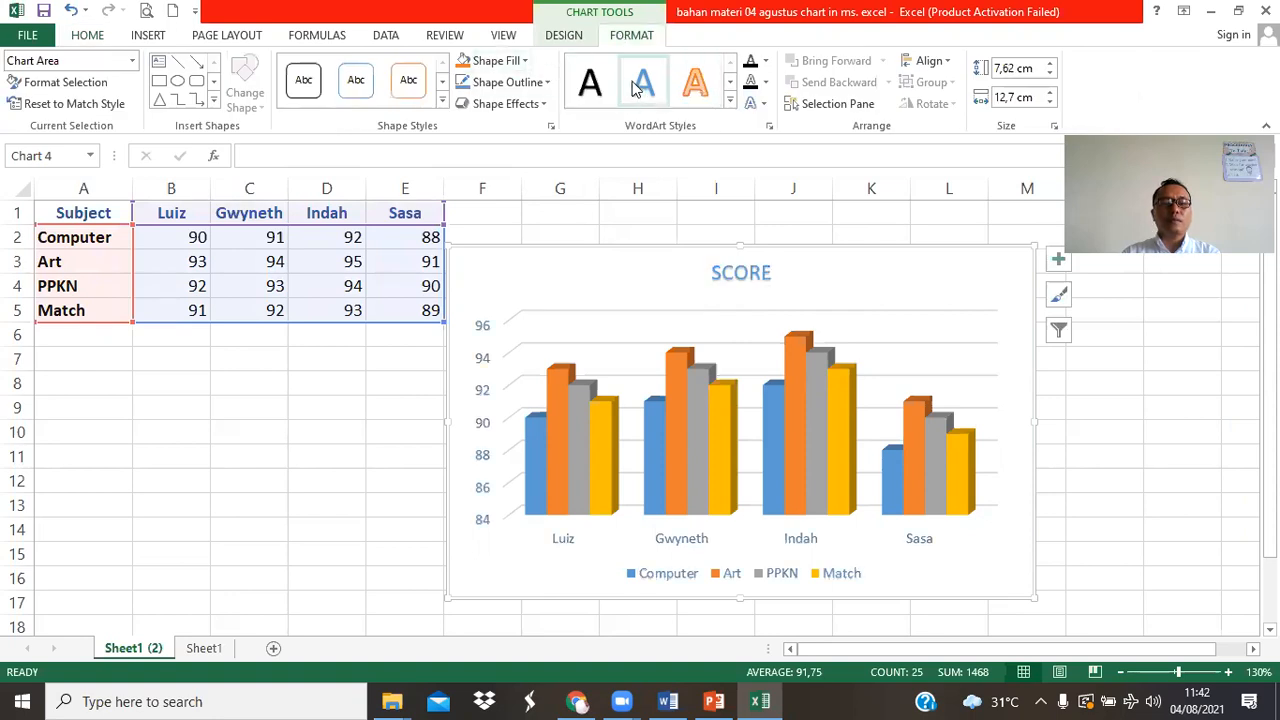
left_click(579, 39)
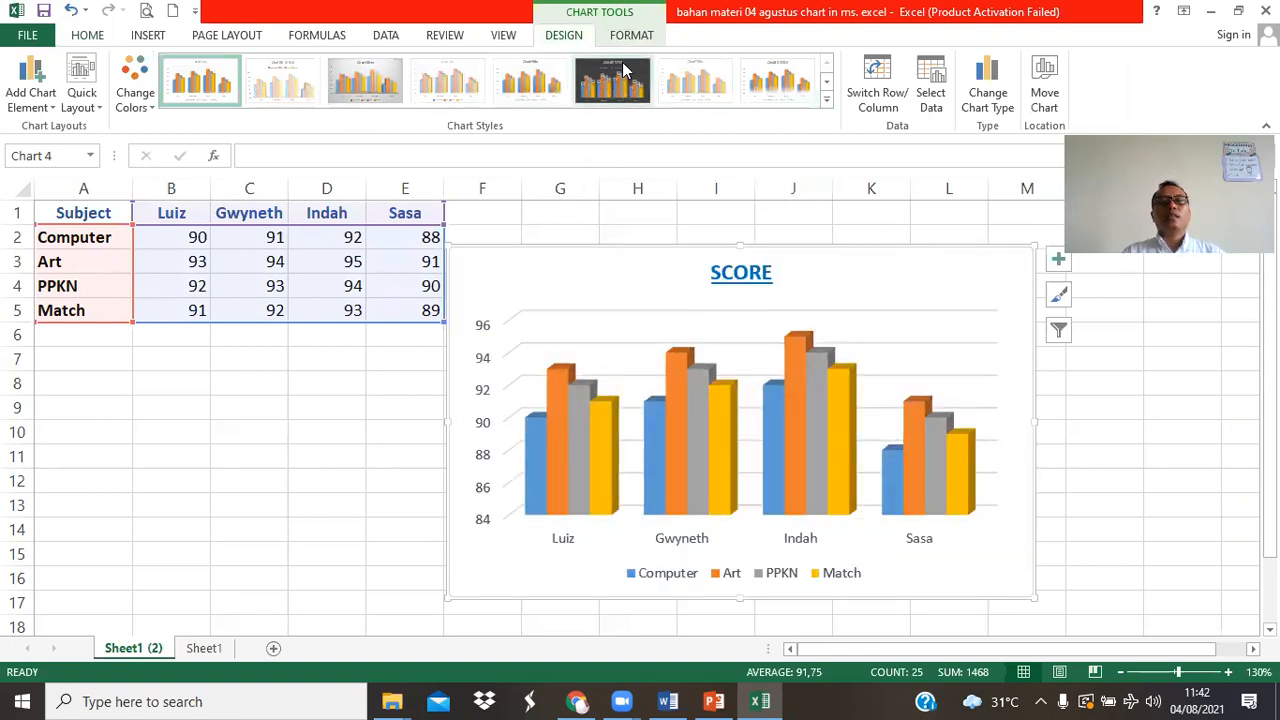
left_click(1127, 421)
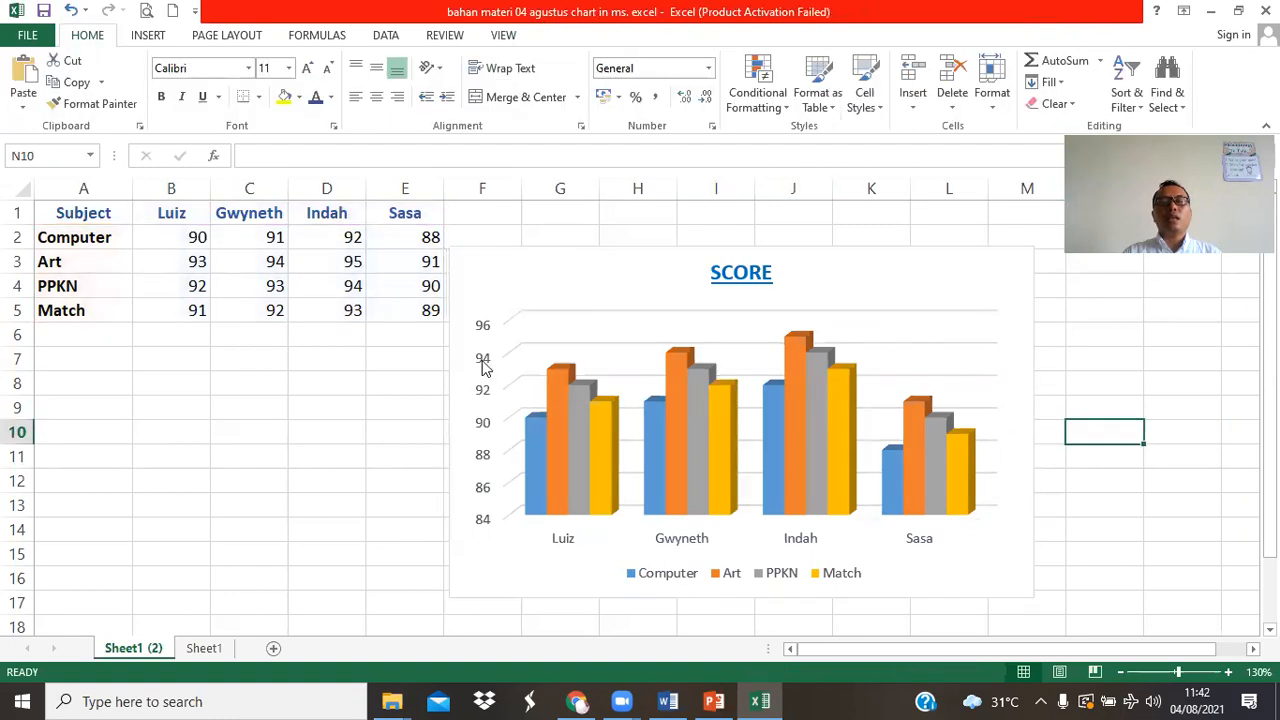
left_click(362, 390)
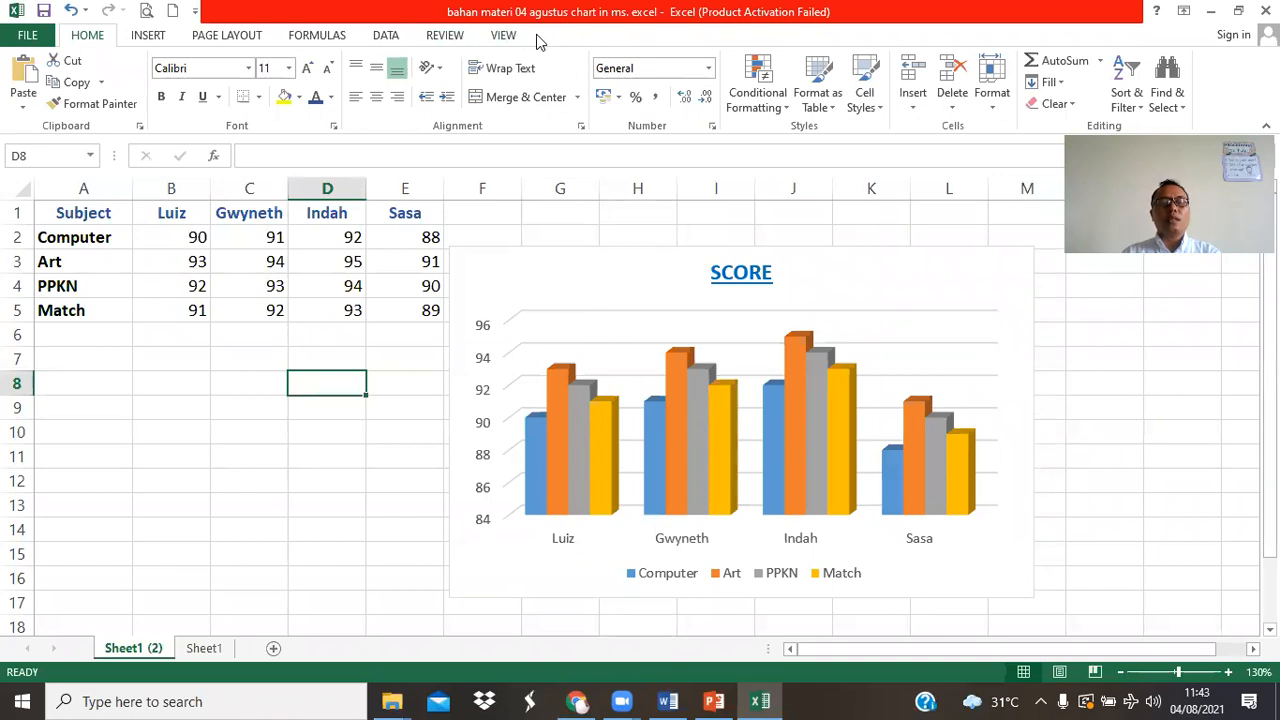
Apply the ninth chart style, the one with a dark gray gradient background, to the 3-D column chart and deselect the chart
left_click(662, 290)
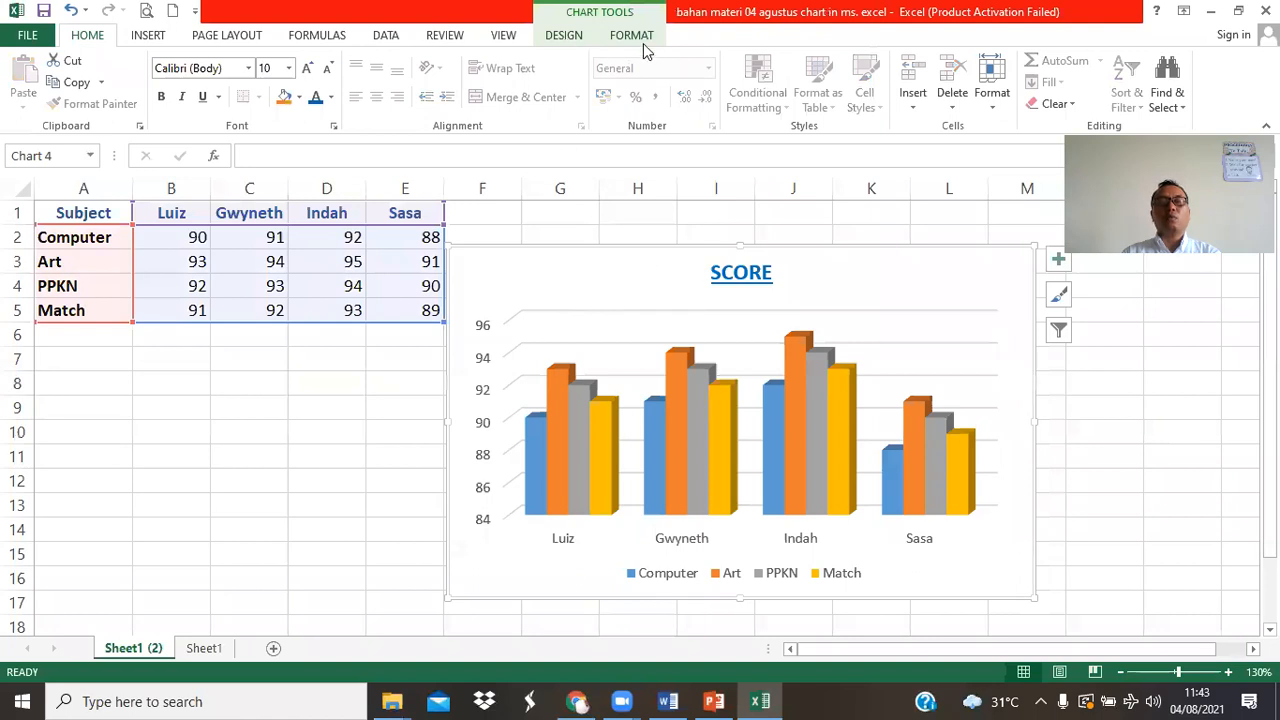
key("ctrl")
key("ctrl")
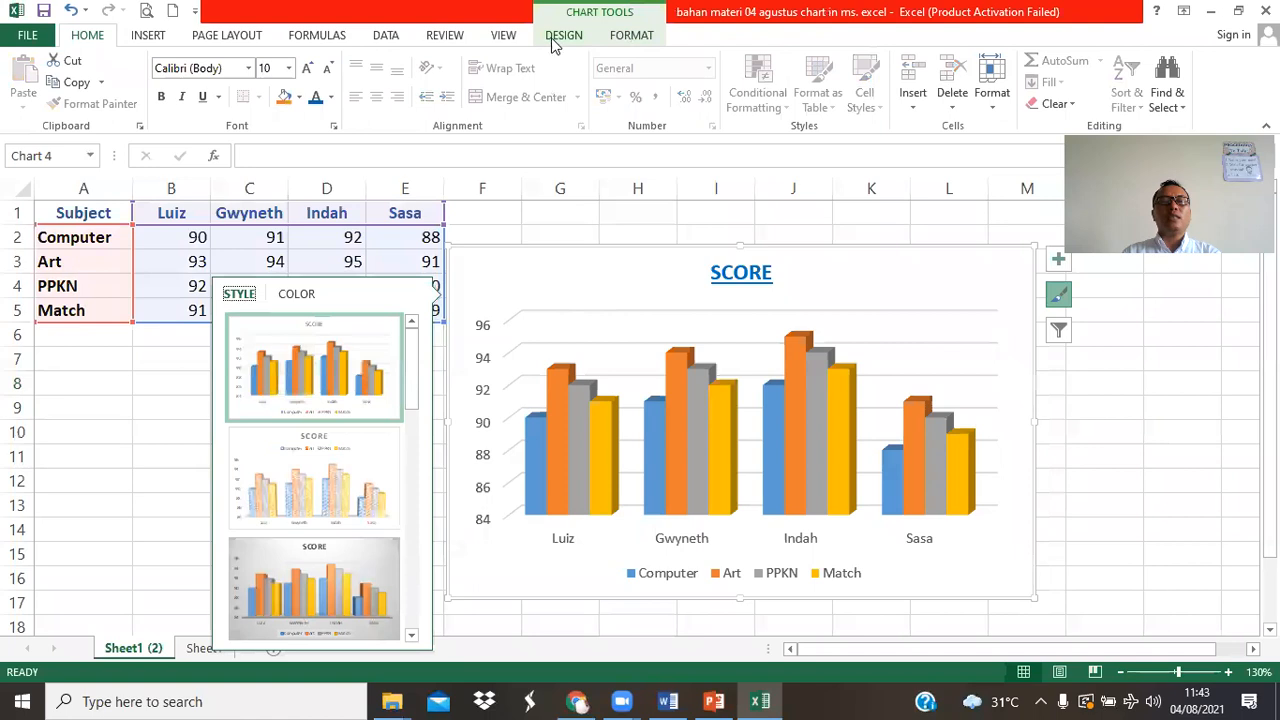
left_click(560, 36)
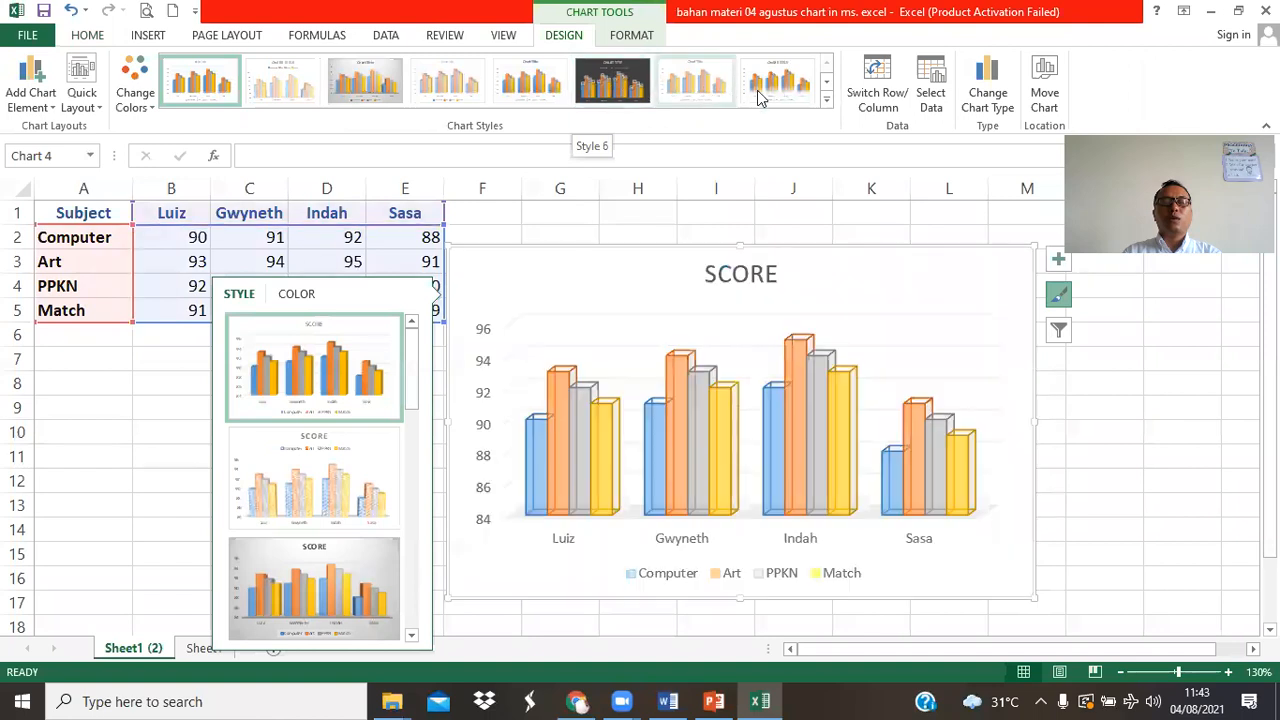
left_click(826, 99)
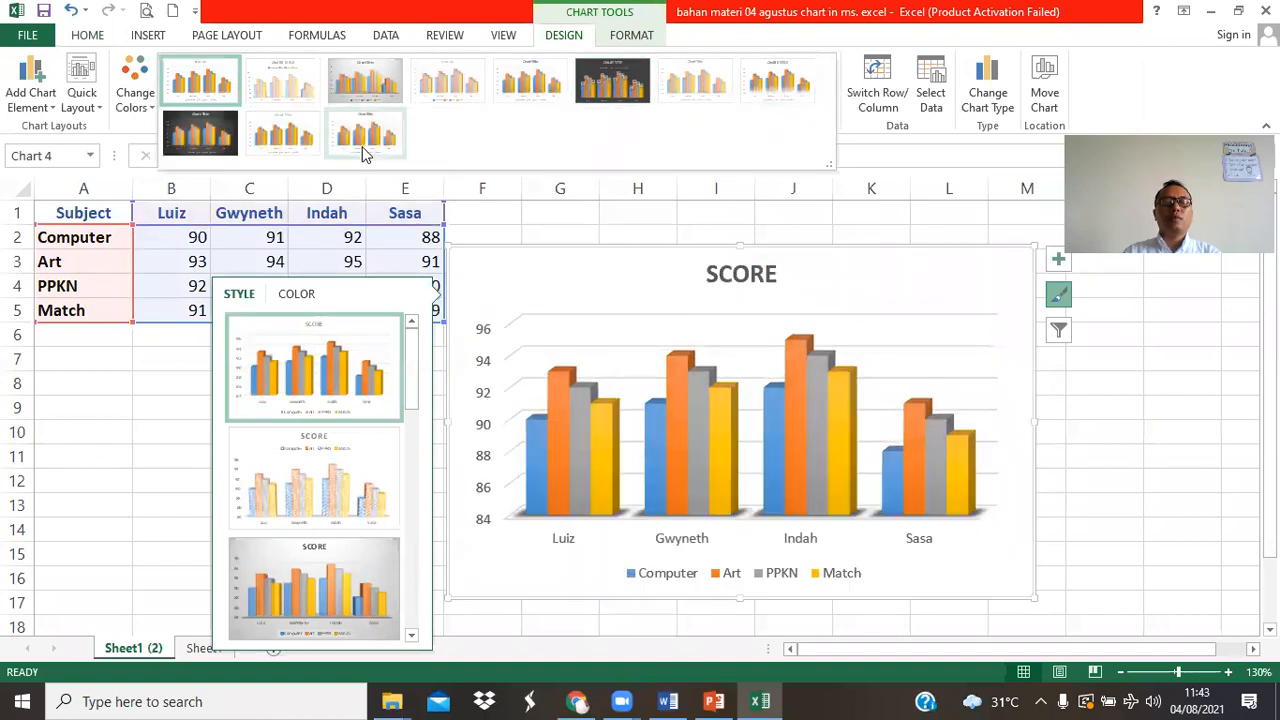
left_click(222, 143)
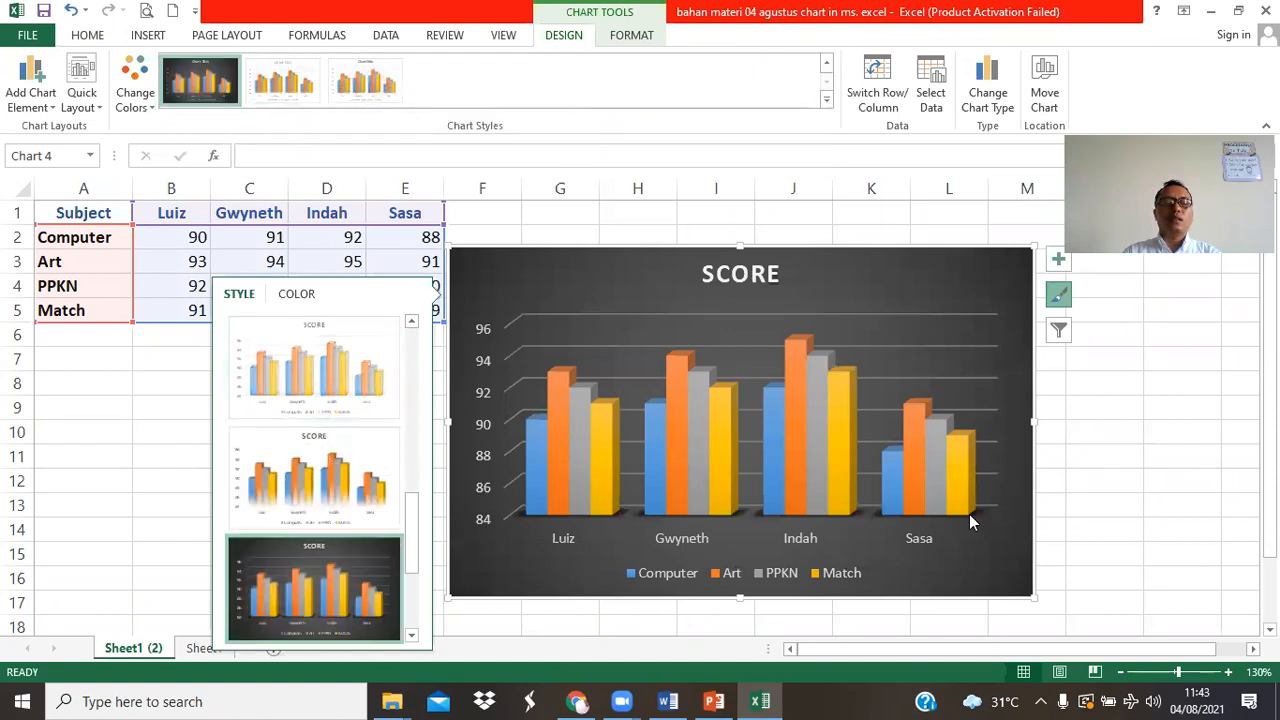
left_click(1104, 504)
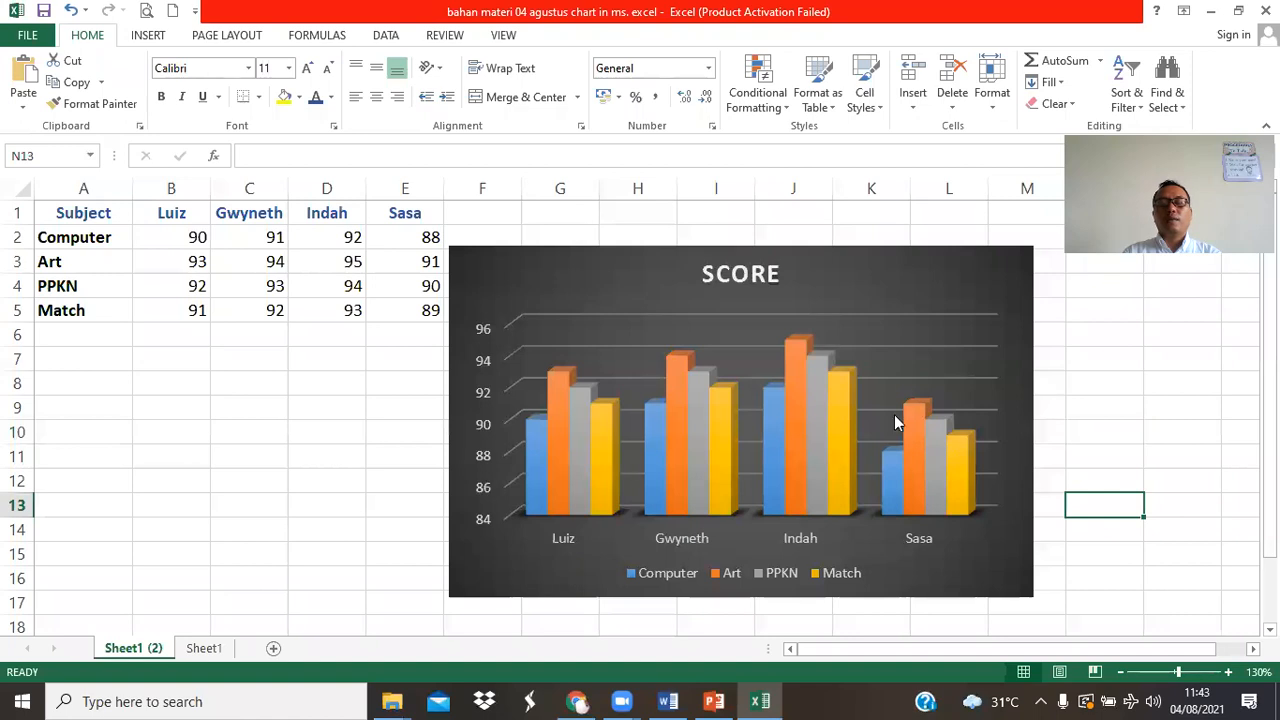
Fill the chart's plot area with a light gold theme color
left_click(894, 414)
left_click(800, 538)
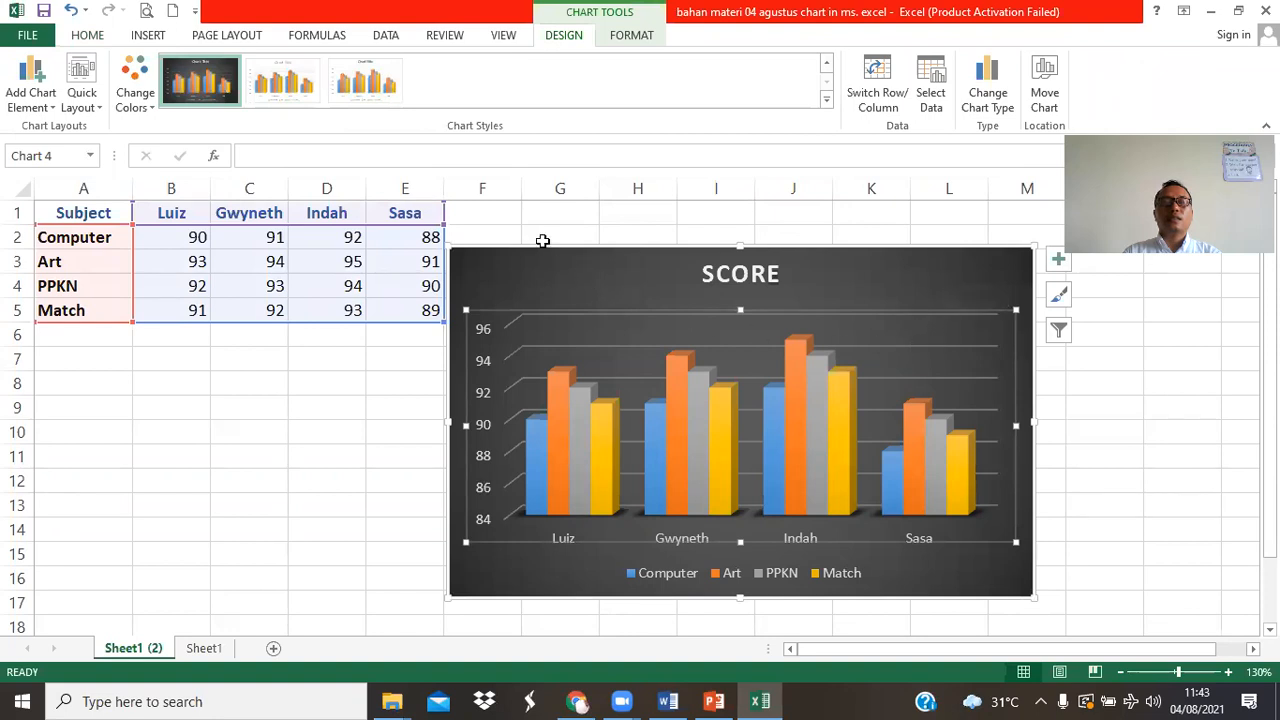
left_click(632, 40)
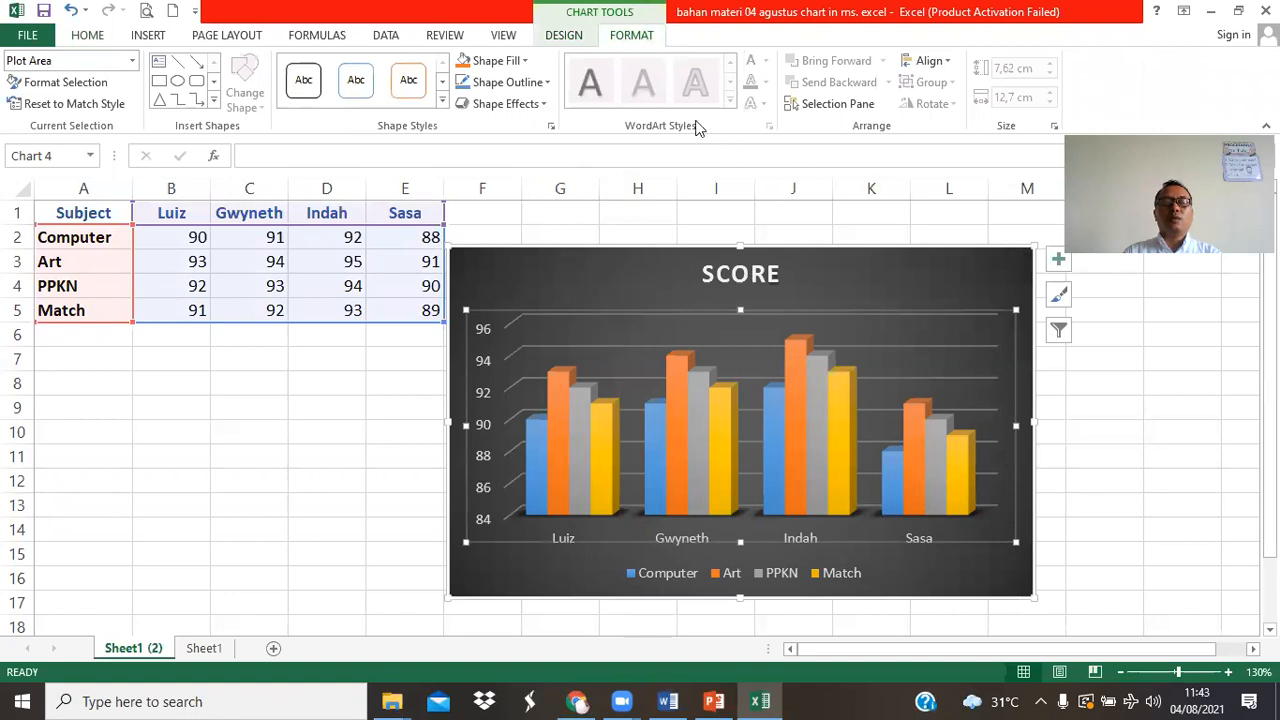
left_click(522, 60)
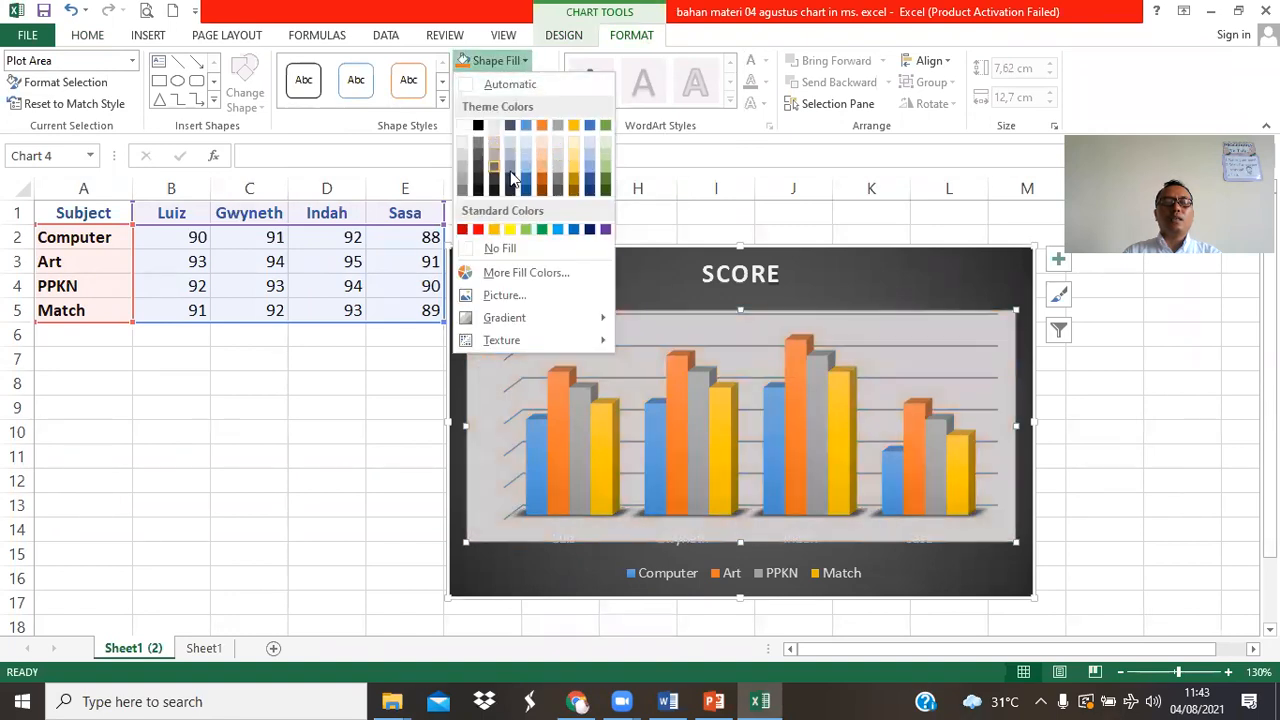
left_click(574, 176)
Outline the chart's plot area in a green theme color
left_click(505, 82)
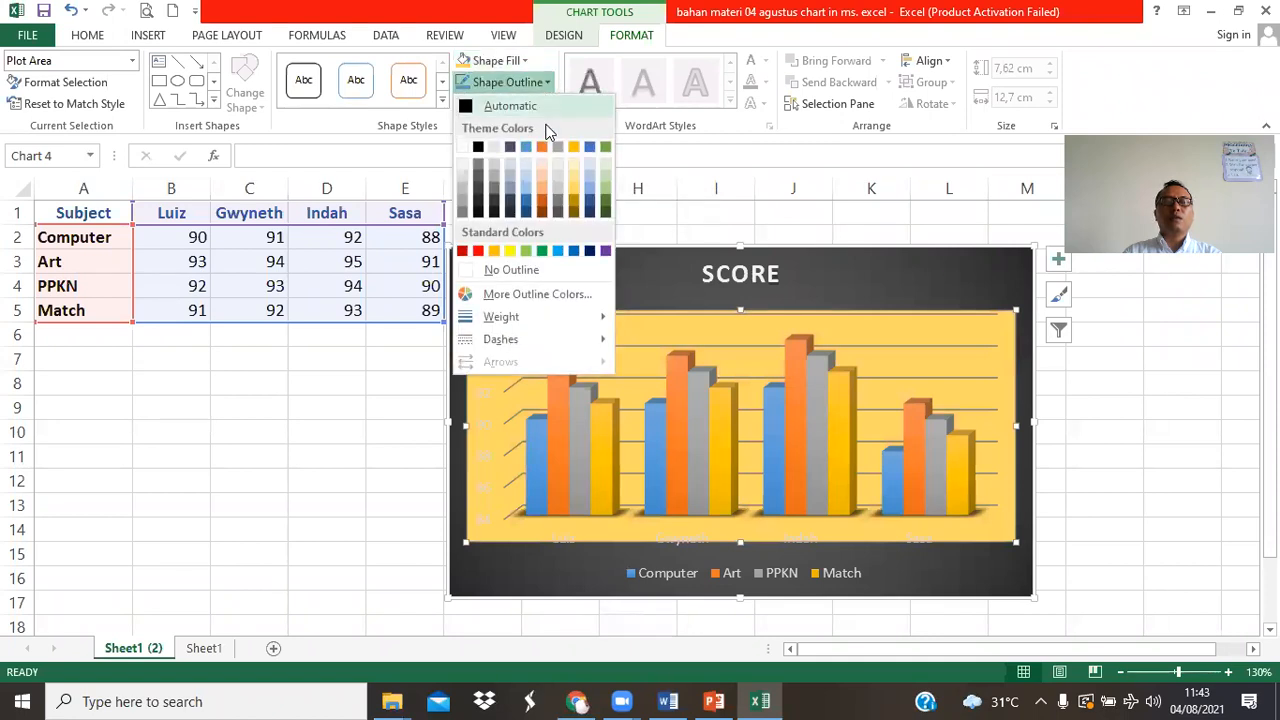
left_click(604, 193)
left_click(560, 270)
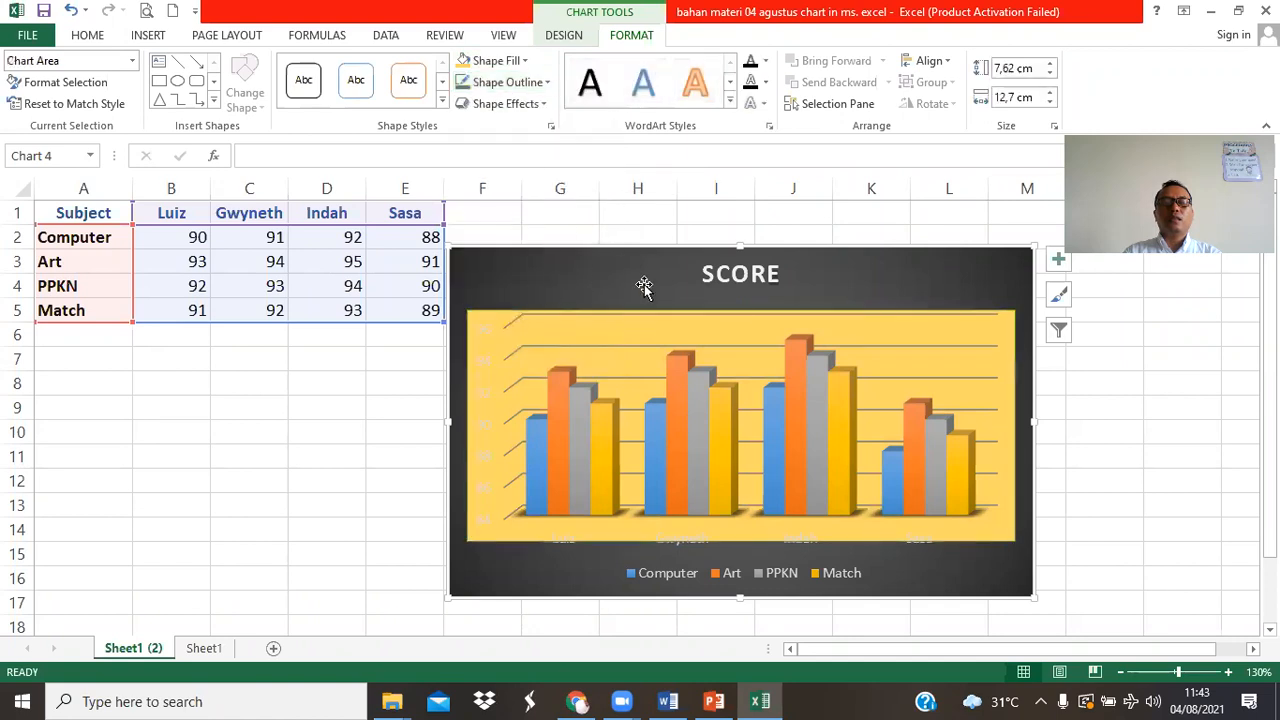
left_click(668, 394)
left_click(364, 391)
left_click(786, 274)
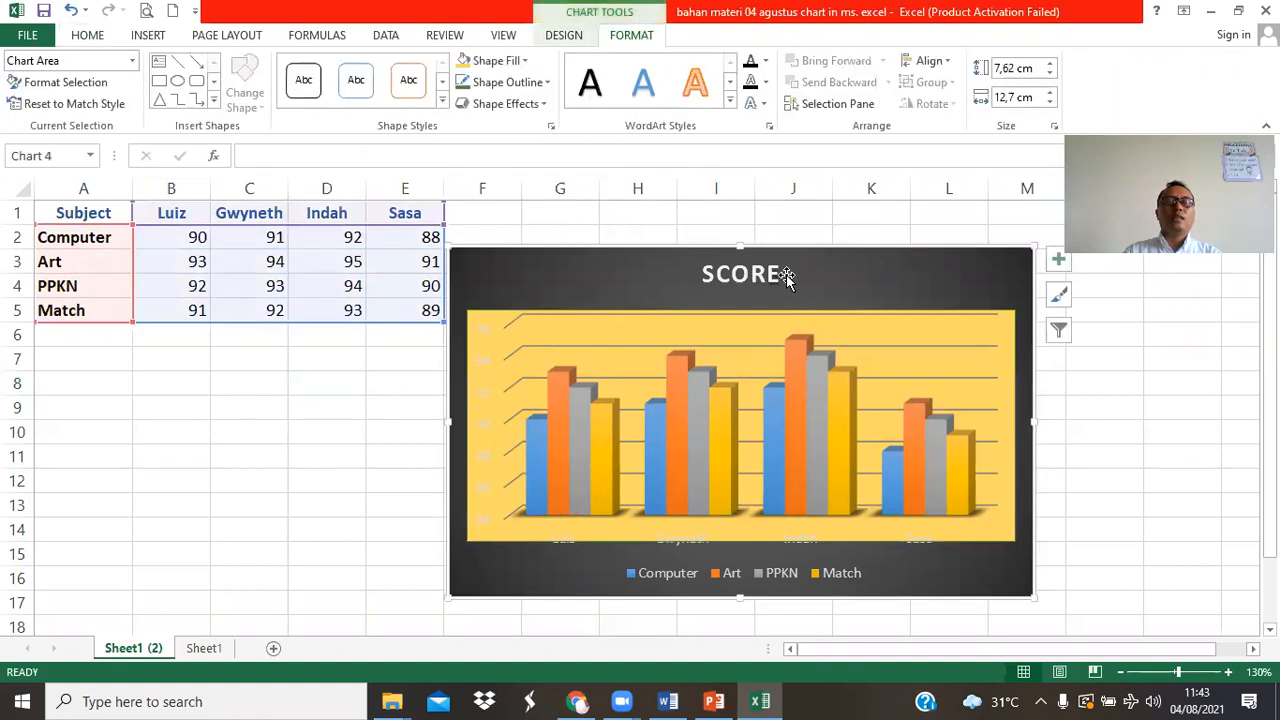
left_click(1166, 434)
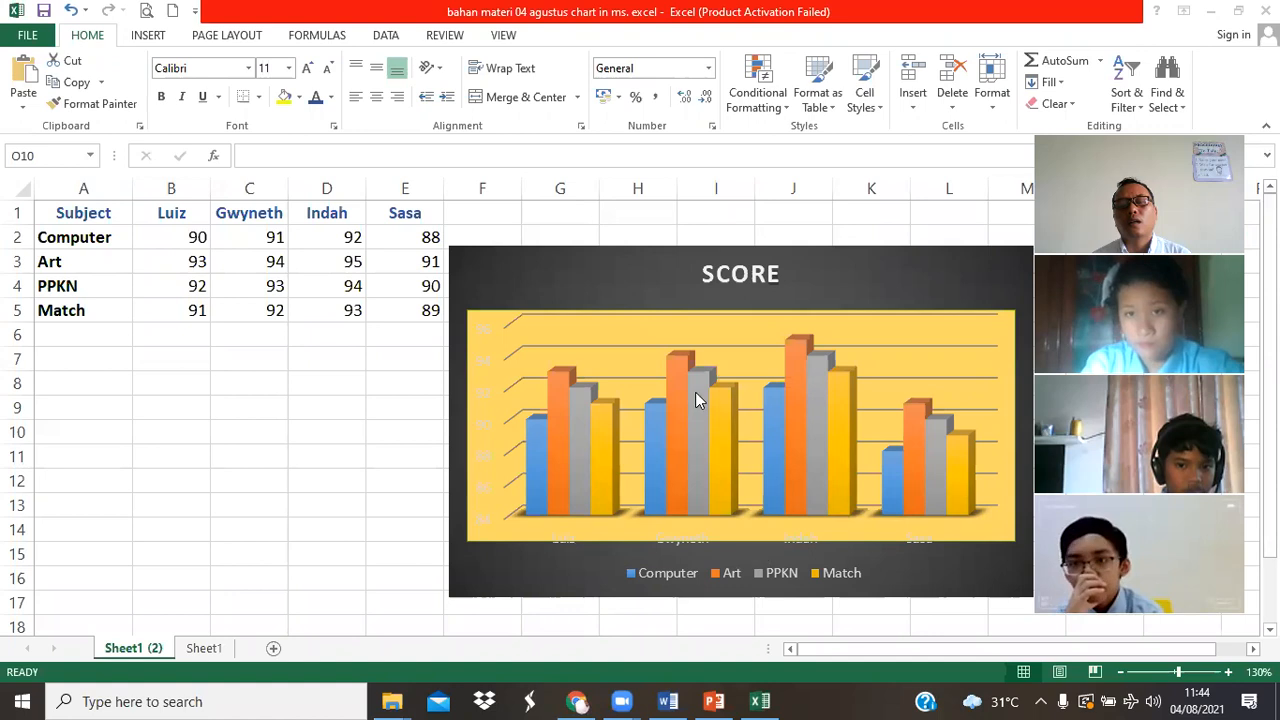
Replace the chart title SCORE with NILAI and deselect the chart
left_click(760, 277)
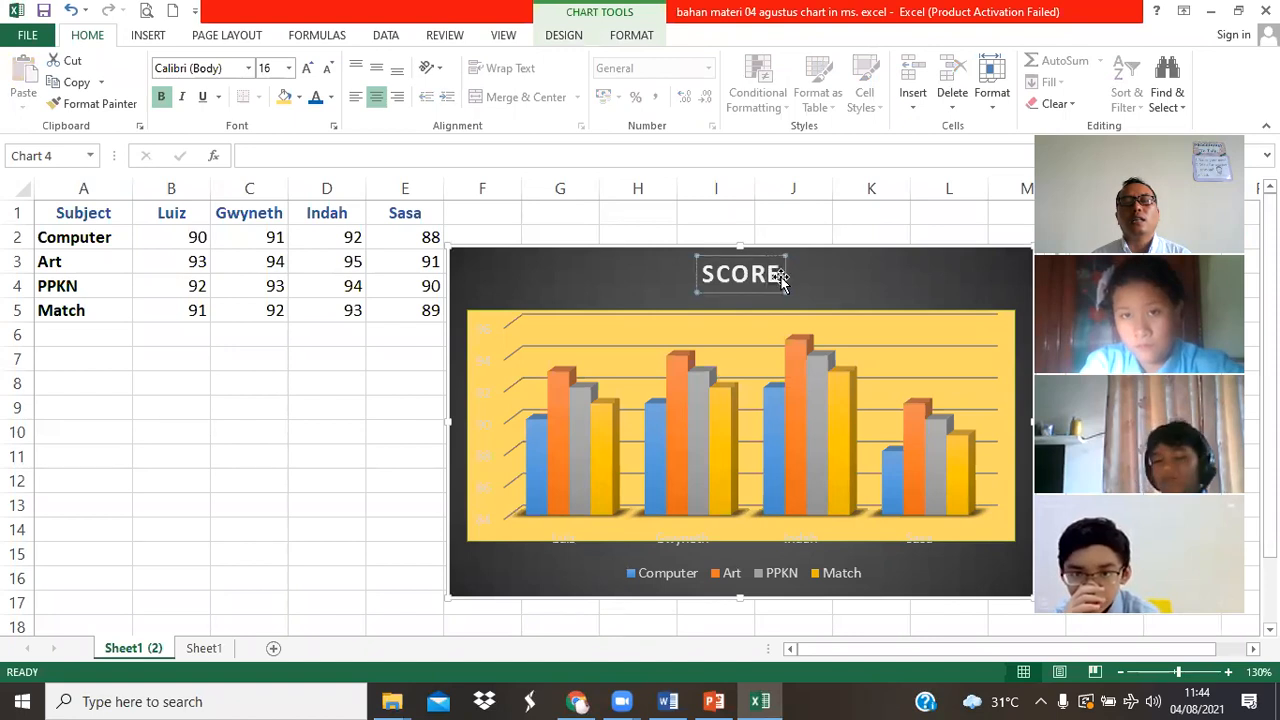
left_click(756, 276)
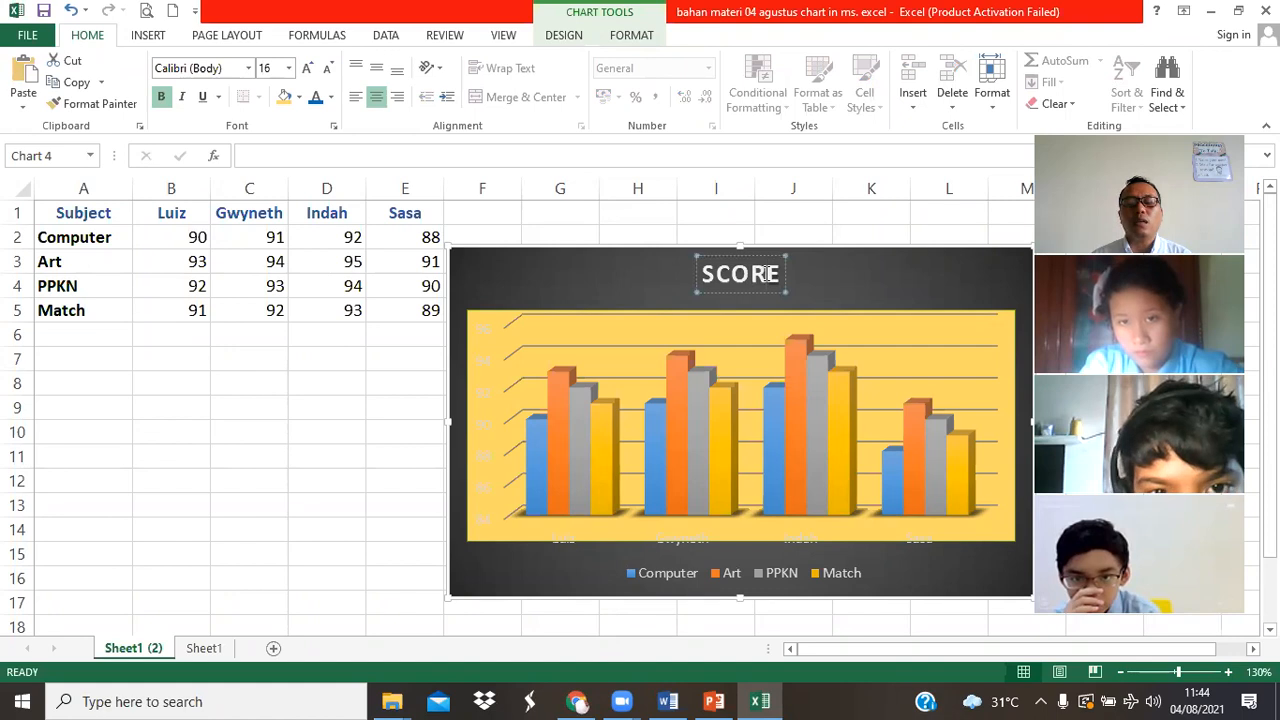
key("BackSpace")
key("BackSpace")
key("BackSpace")
key("BackSpace")
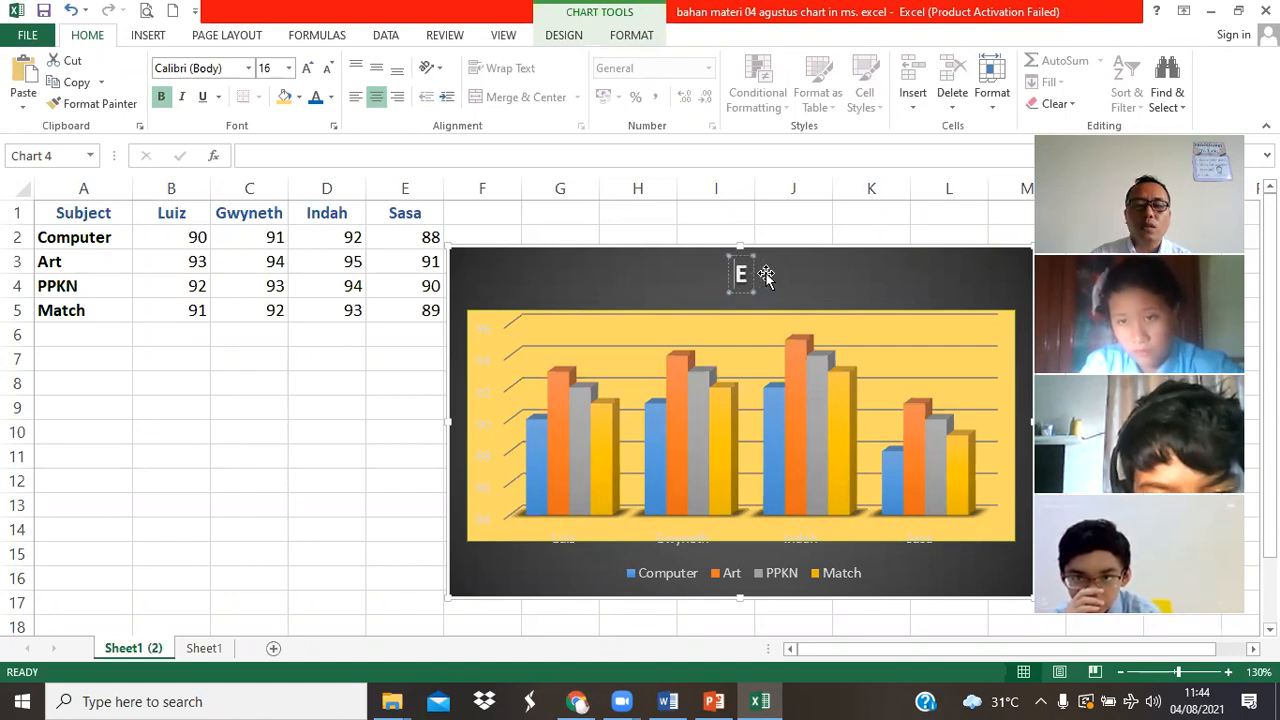
key("Delete")
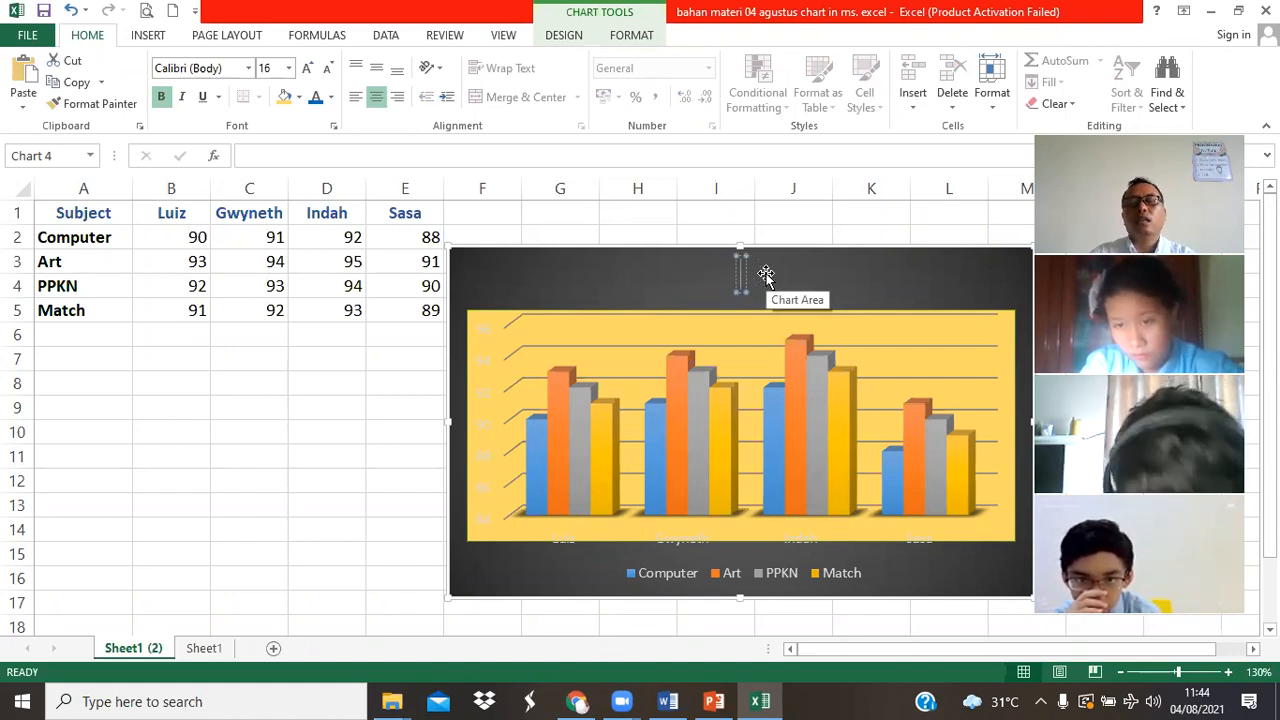
type("NI")
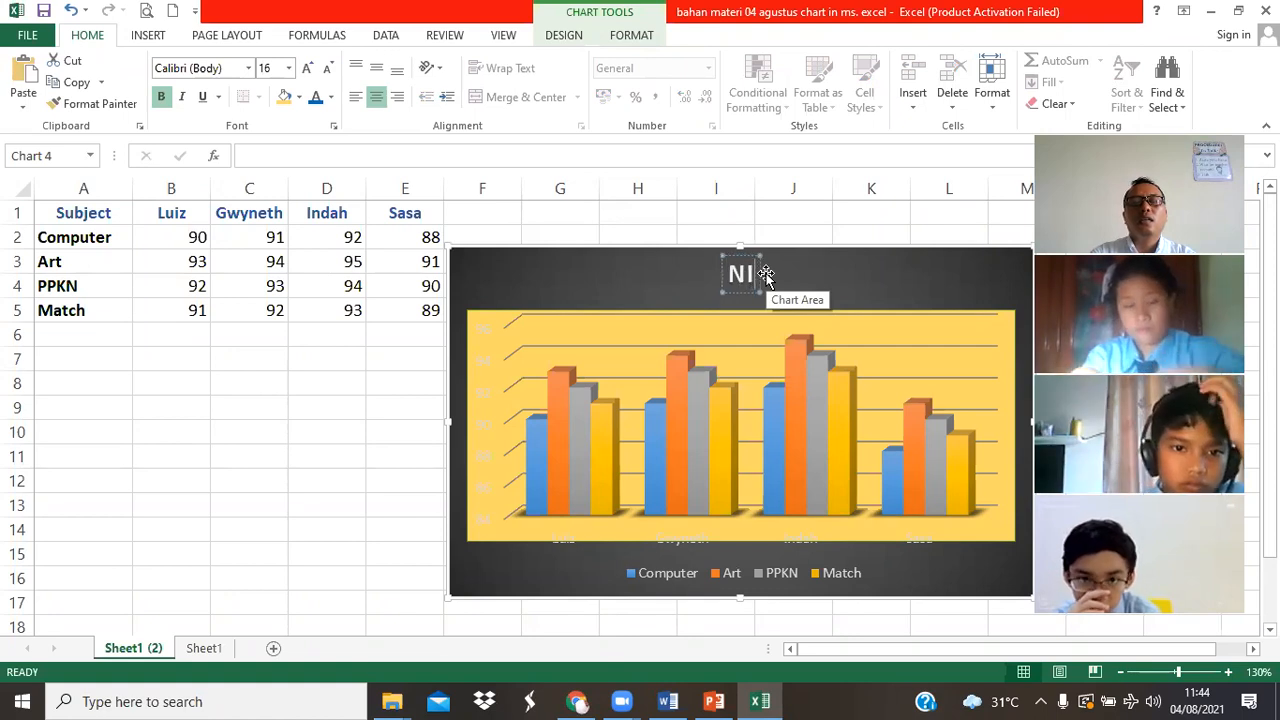
type("LAI")
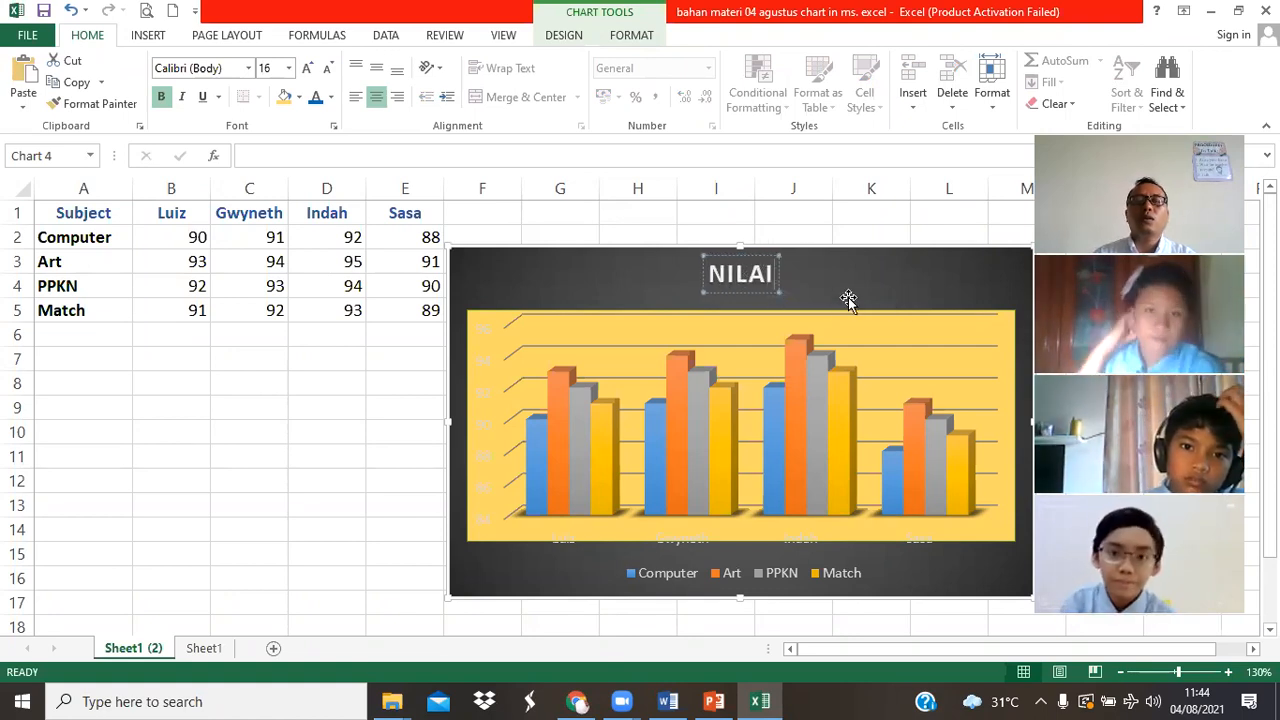
left_click(809, 228)
left_click(409, 349)
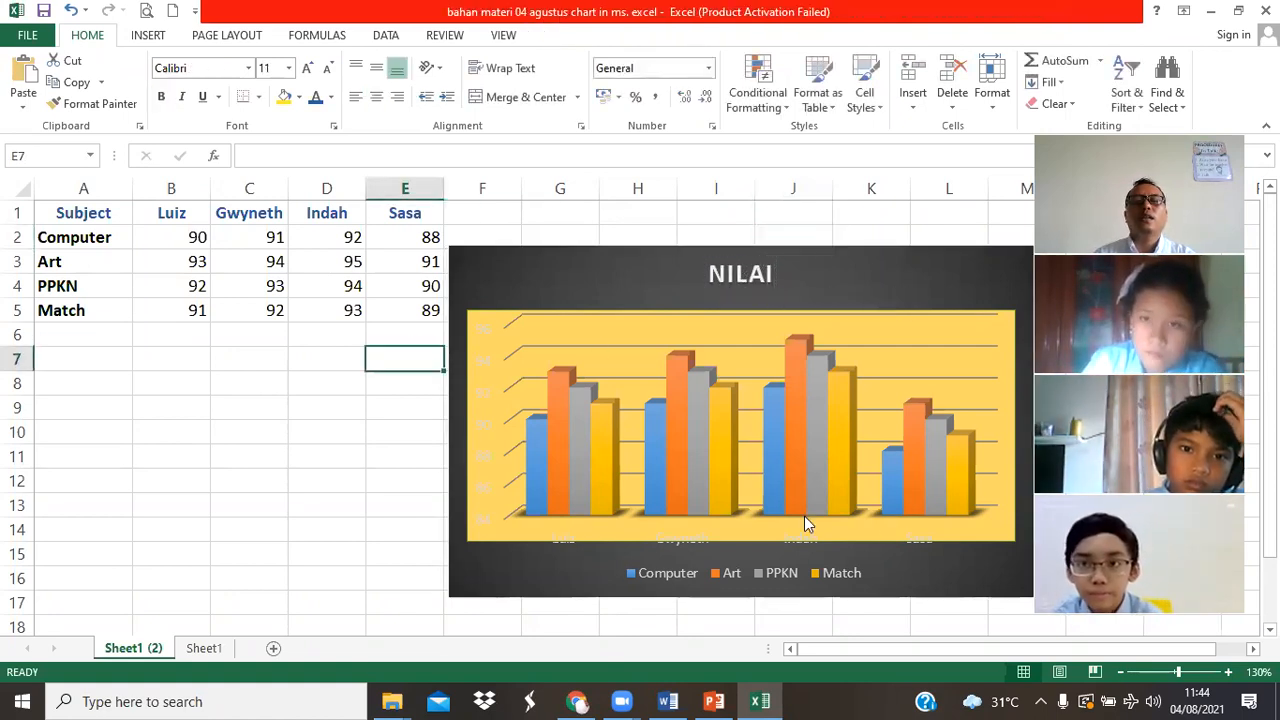
Try the tenth and eleventh chart styles on the 3-D column chart, ending with the ninth, dark gray one reapplied
left_click(757, 285)
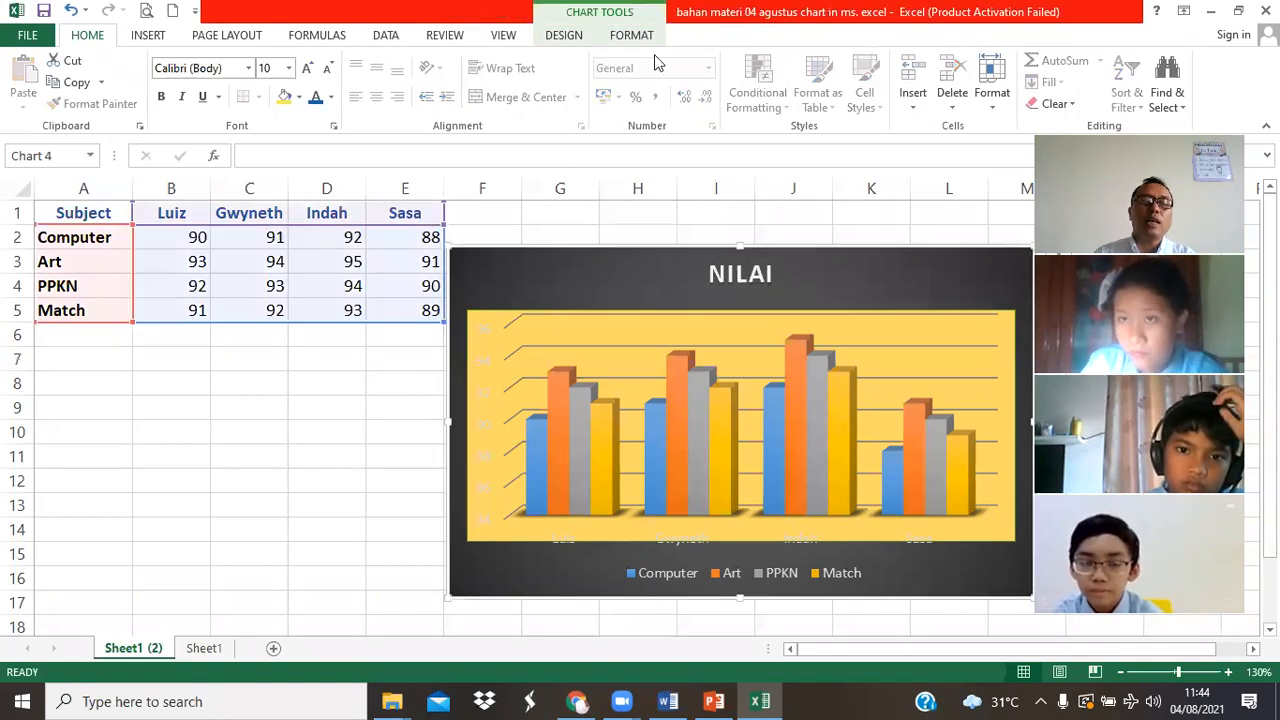
left_click(563, 38)
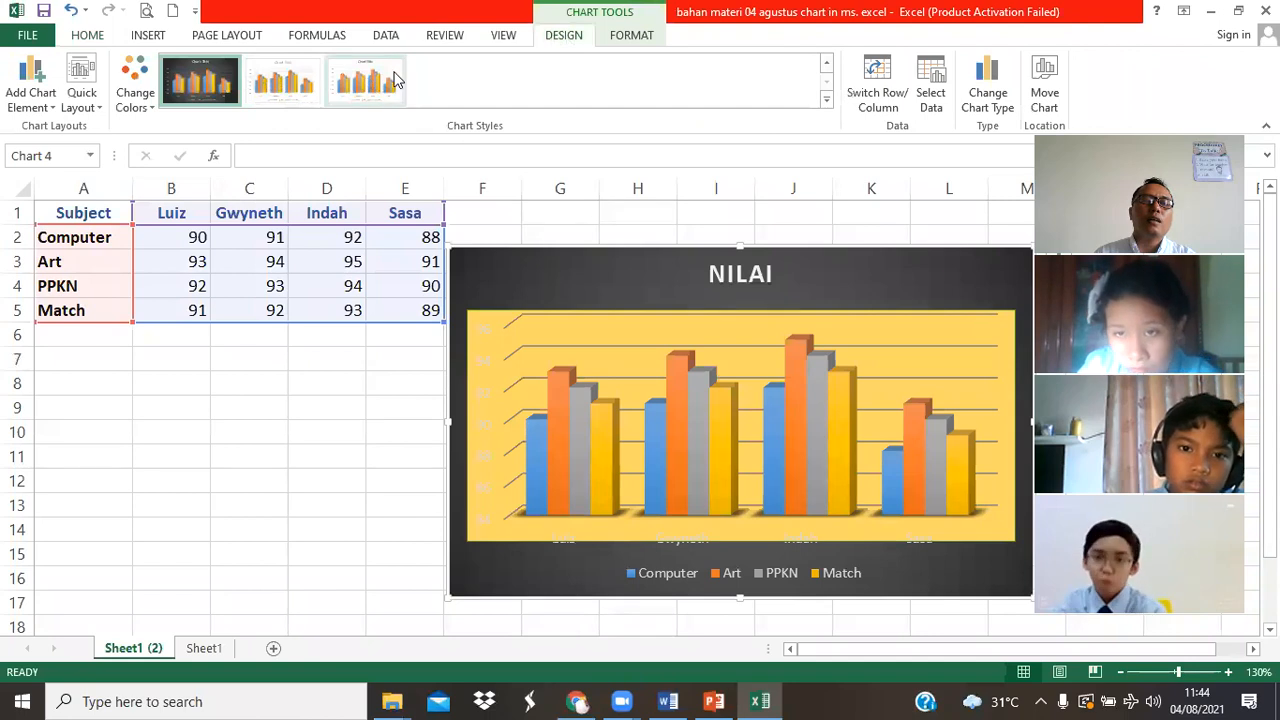
left_click(285, 84)
left_click(387, 85)
left_click(312, 85)
left_click(222, 85)
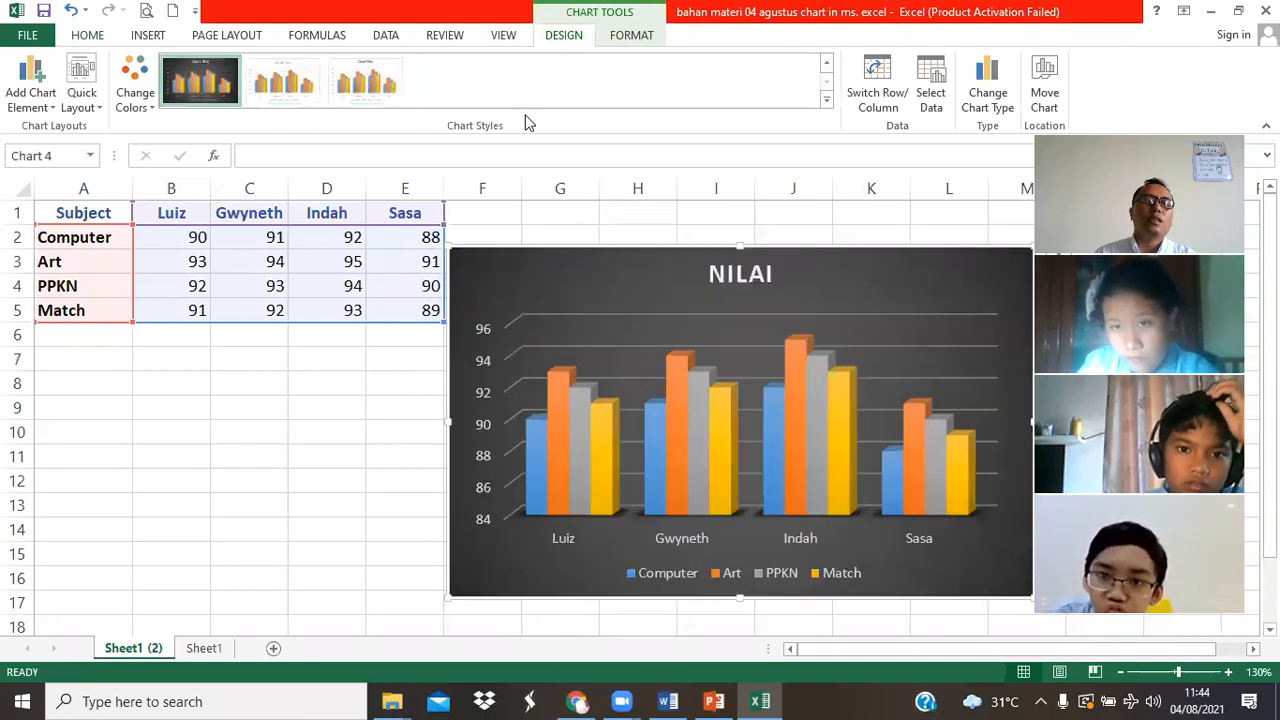
Apply the fourth chart style, with a white background and light outlined columns, to the 3-D column chart and deselect the chart
left_click(827, 100)
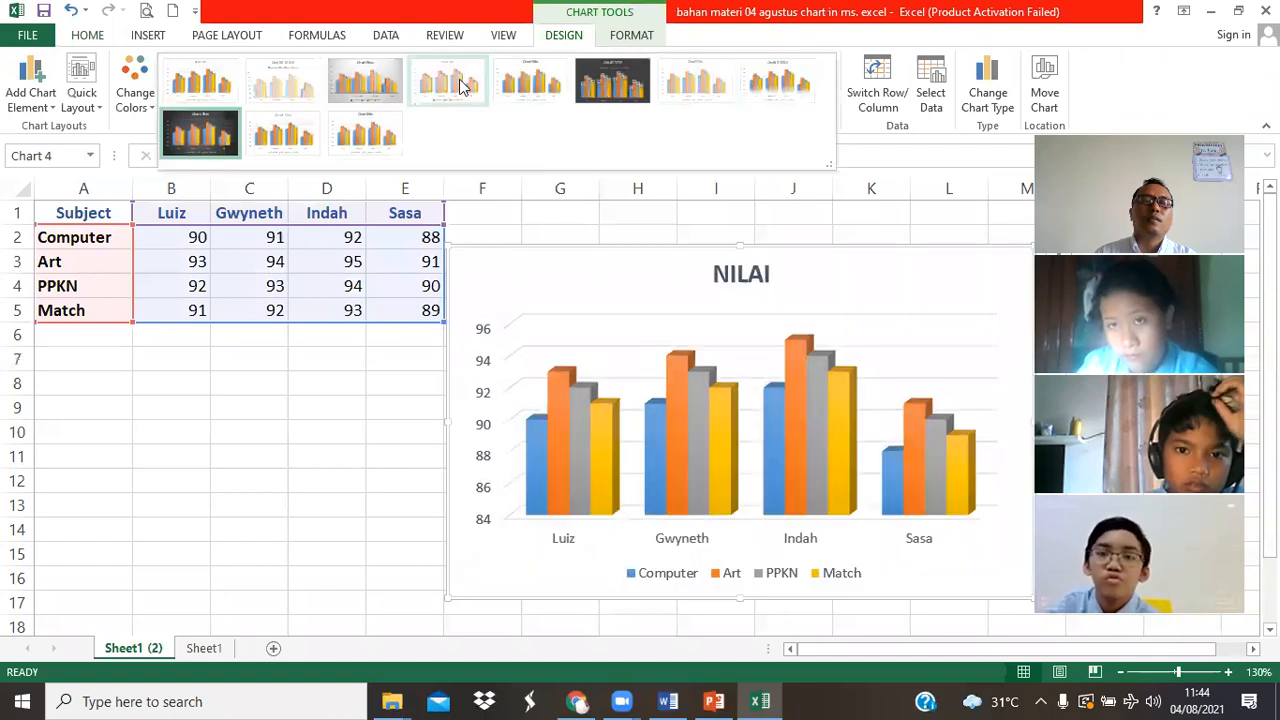
left_click(460, 86)
left_click(323, 460)
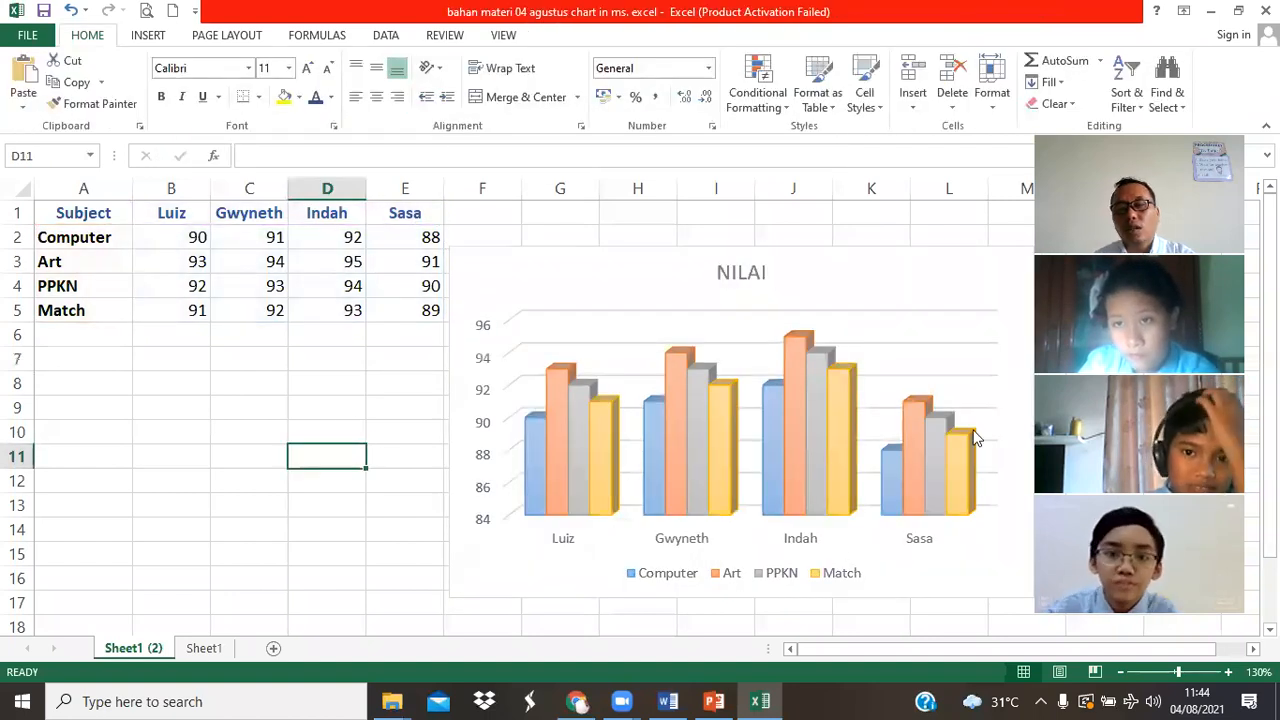